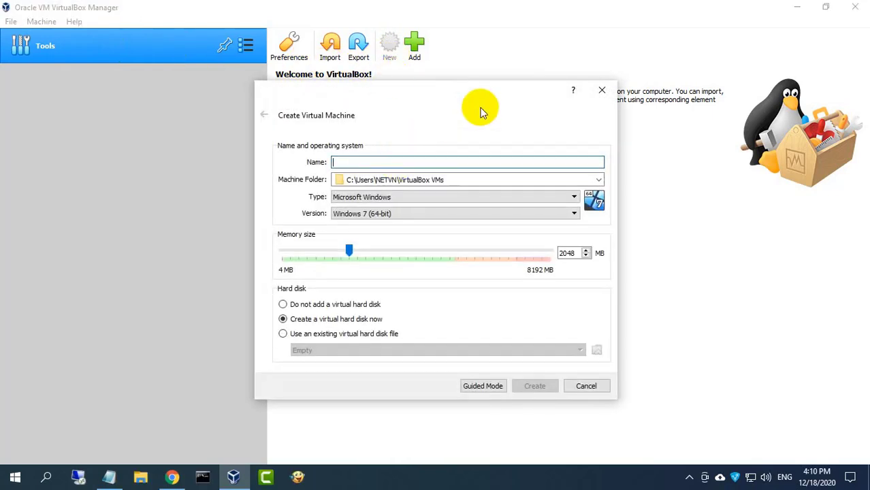
Name the new machine NagiosCore and set its machine folder to D:\VM
text(NagiosCore)
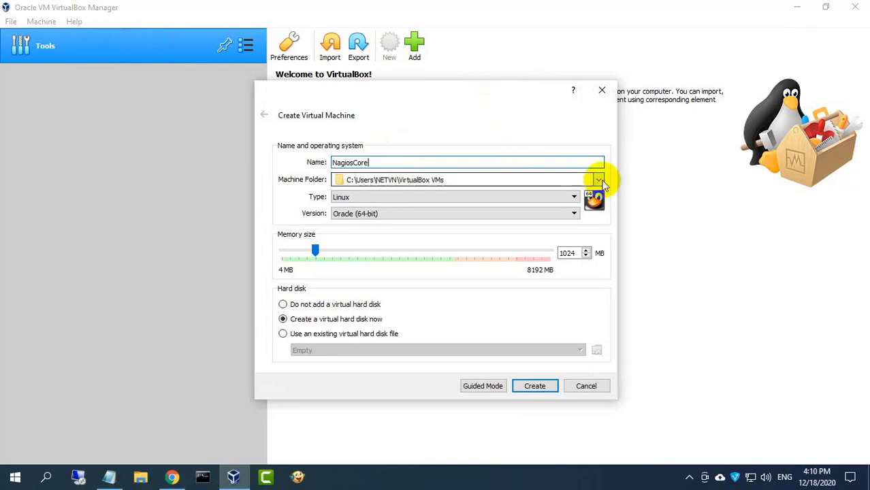
click(597, 180)
click(518, 203)
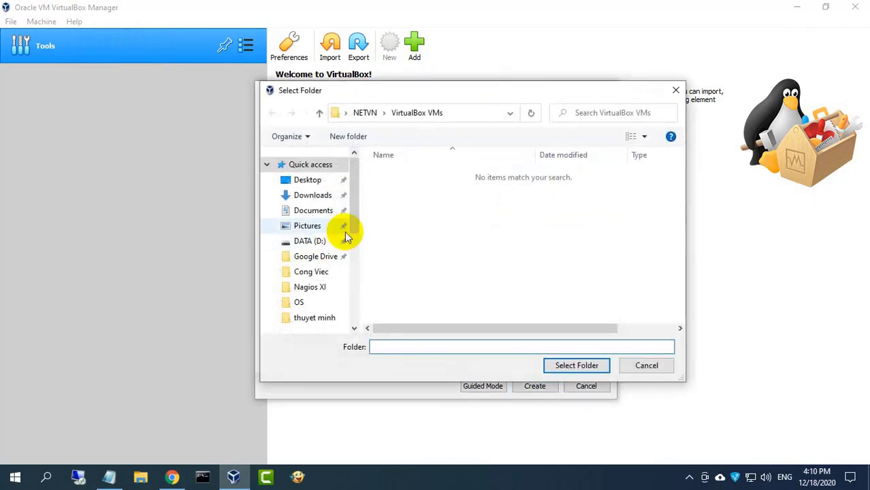
click(324, 246)
click(392, 212)
click(577, 365)
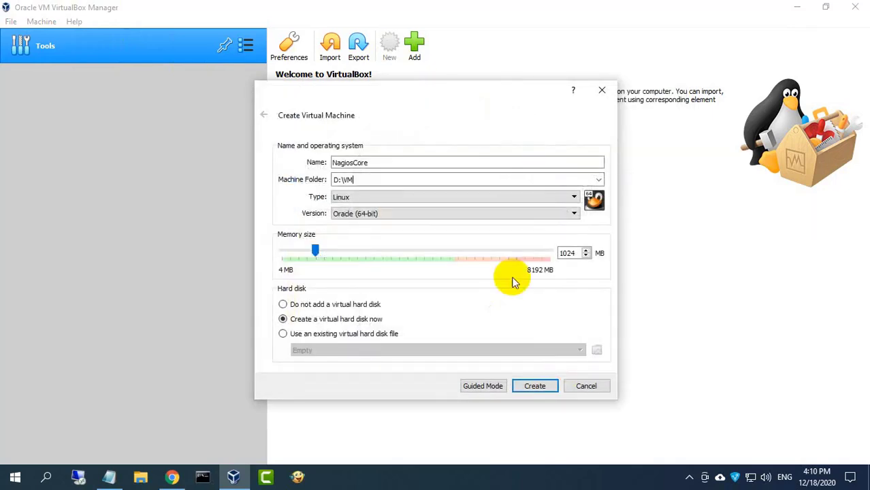
Keep Oracle (64-bit) as the version, set memory to 2048 MB, and create the machine
click(508, 214)
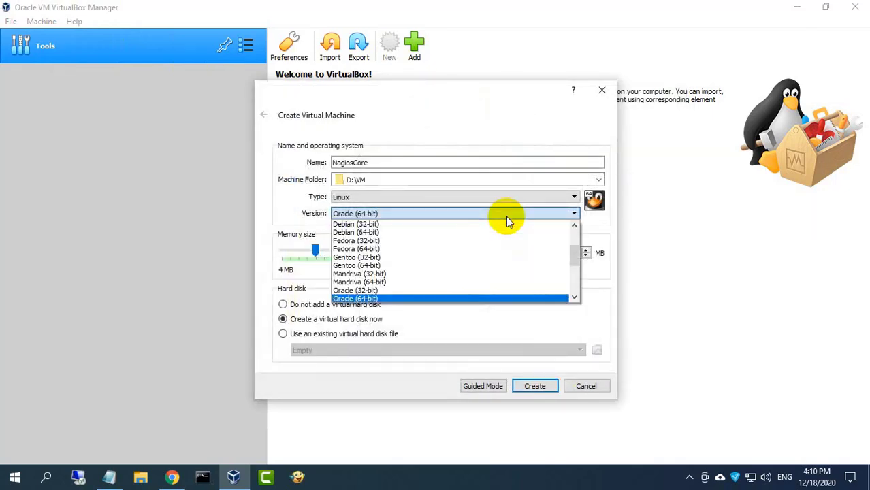
click(475, 295)
double_click(562, 254)
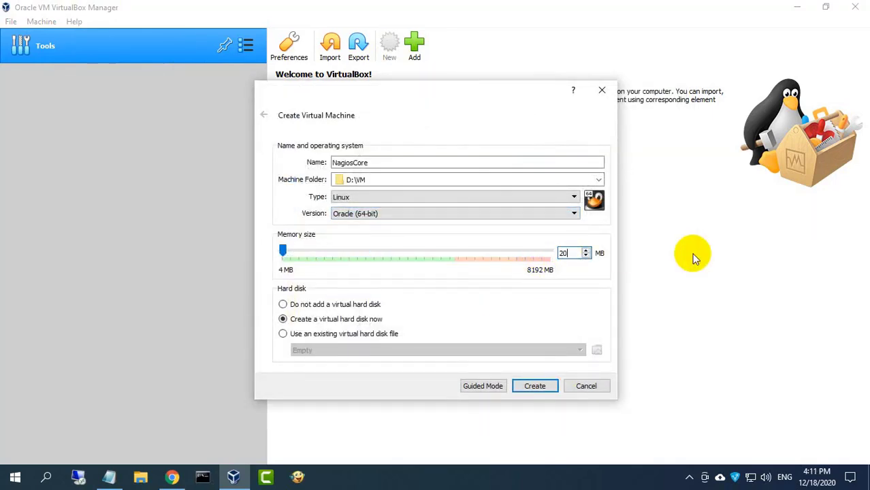
click(535, 386)
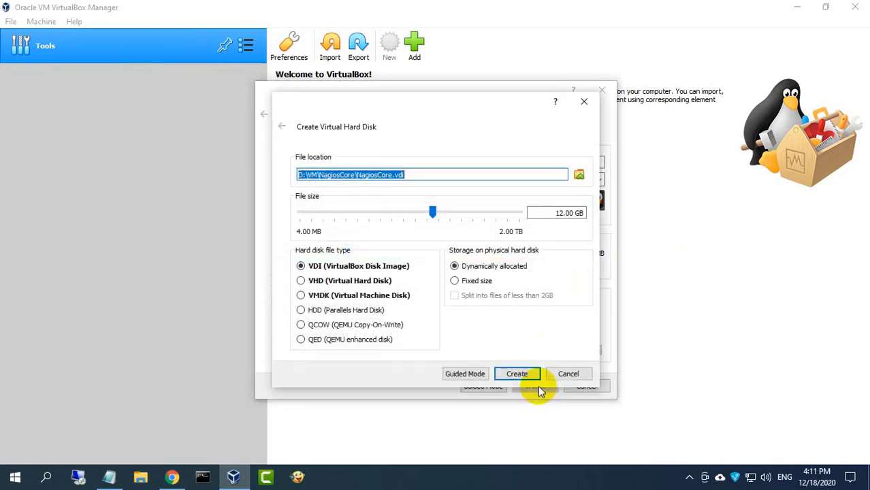
Create the virtual disk with a size of 20 GB
double_click(552, 212)
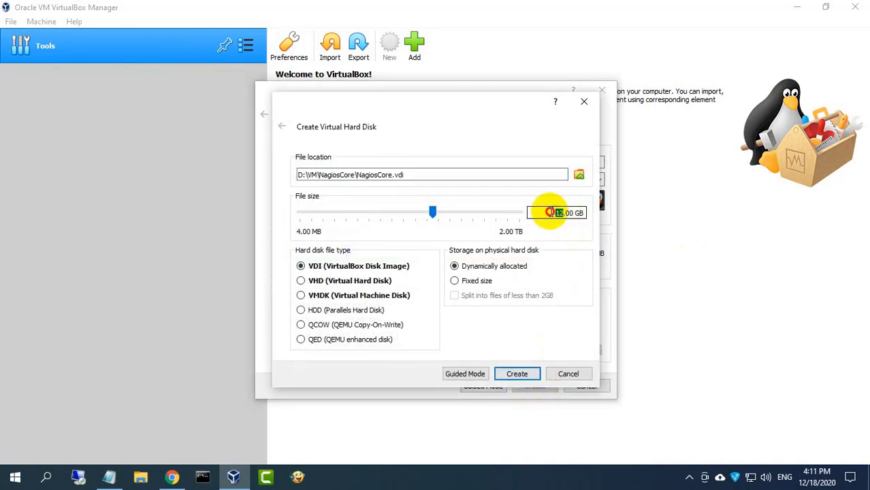
text(20)
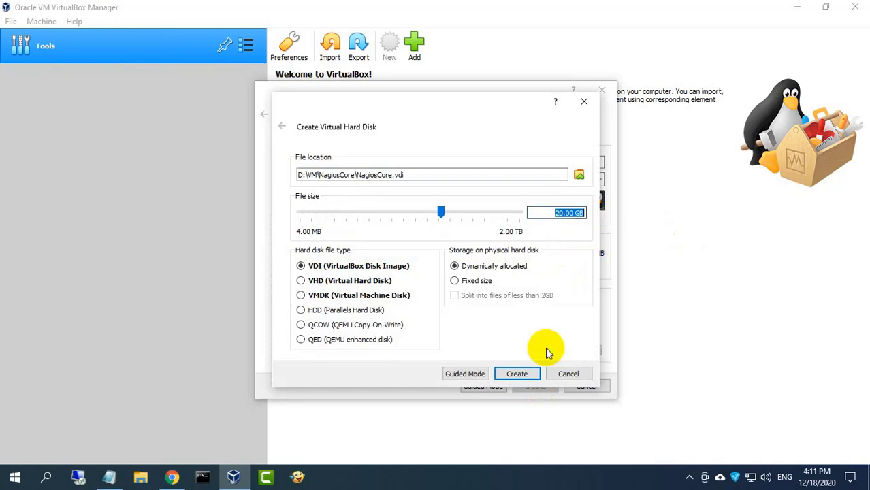
click(518, 374)
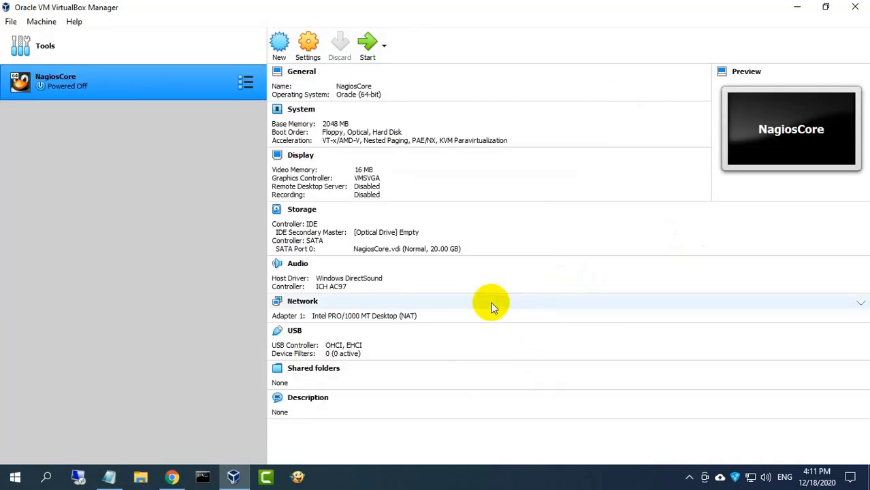
Set NagiosCore's network adapter to Bridged Adapter on the Realtek PCIe GBE Family Controller
click(309, 48)
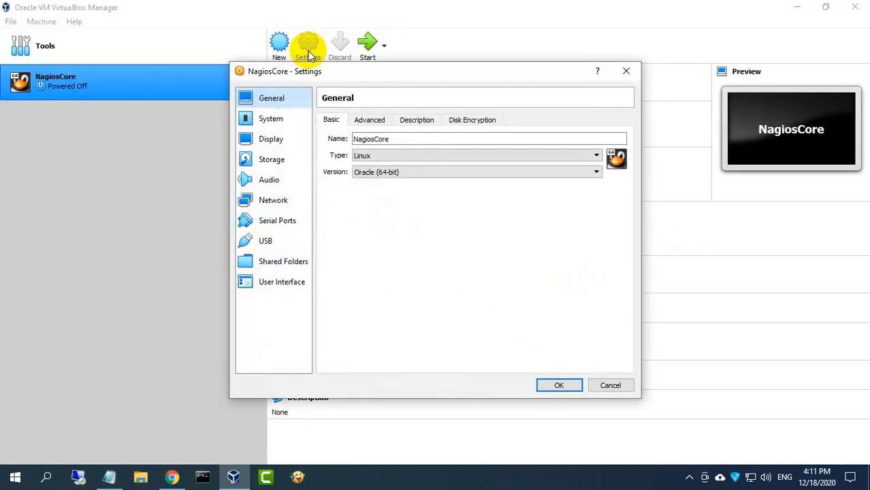
click(276, 200)
click(415, 154)
click(410, 174)
click(409, 171)
click(408, 178)
Load CentOS-8.2.2004-x86_64-boot.iso into the optical drive, save the settings, and start the machine
click(272, 159)
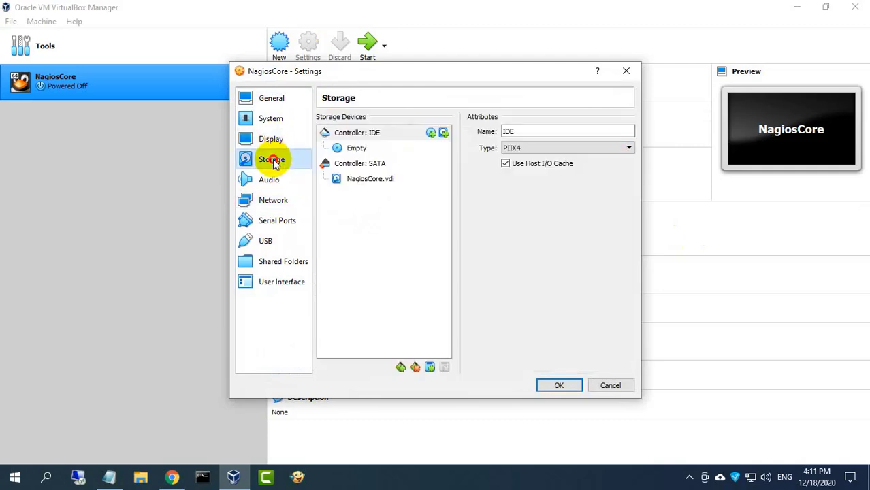
click(354, 147)
click(627, 132)
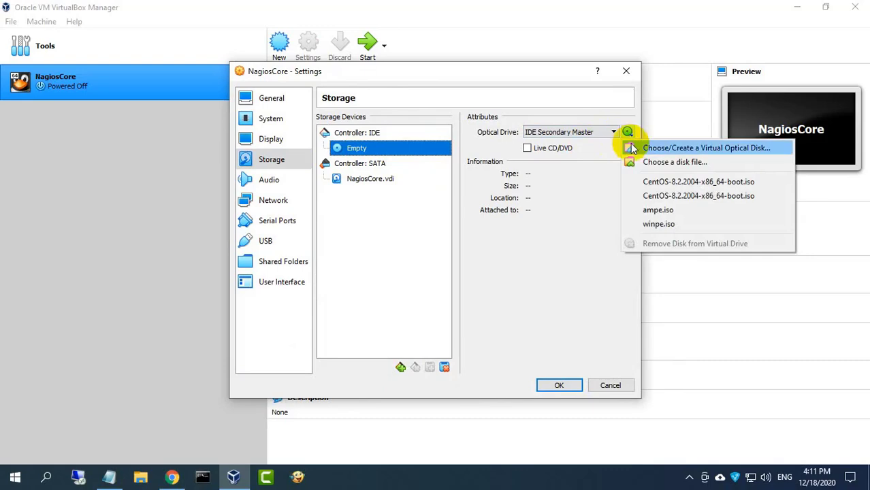
click(651, 161)
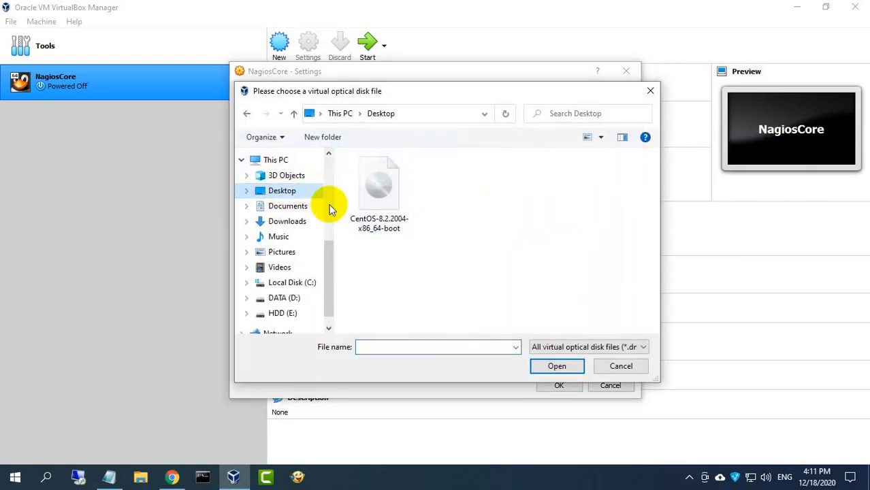
click(388, 204)
click(548, 364)
click(548, 383)
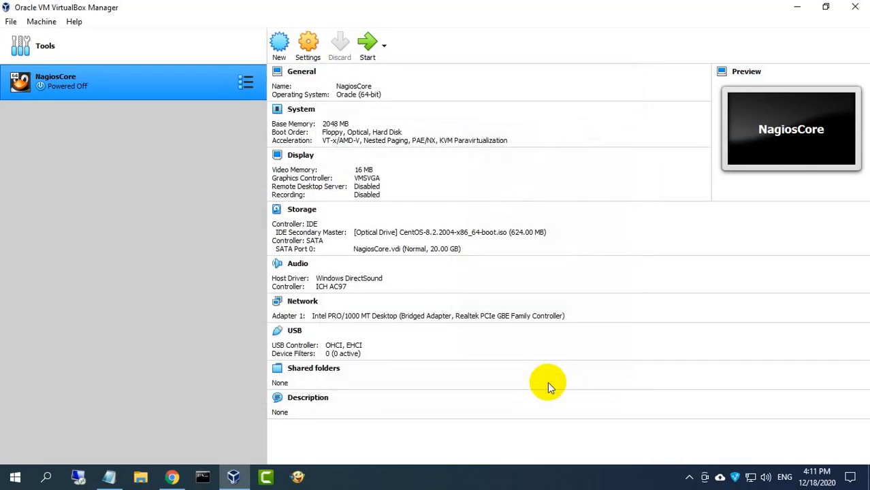
click(367, 55)
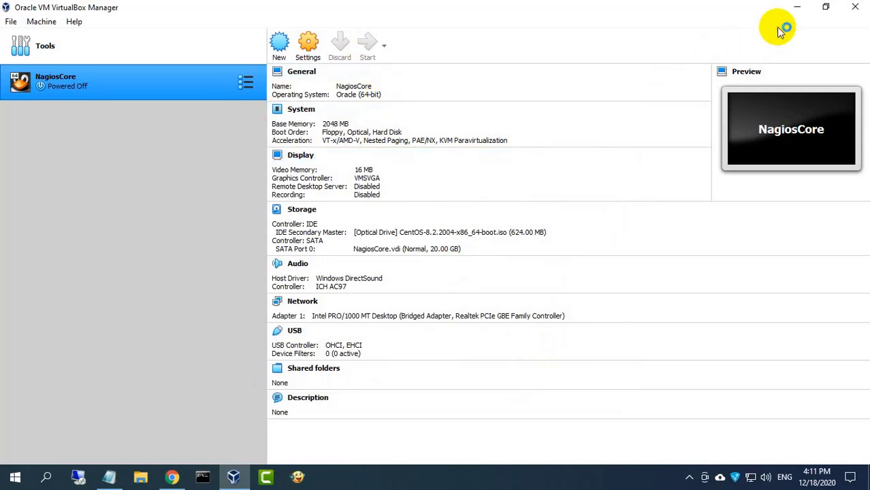
Boot NagiosCore from the CentOS ISO and launch Install CentOS Linux 8, dismissing the notice banners
click(800, 11)
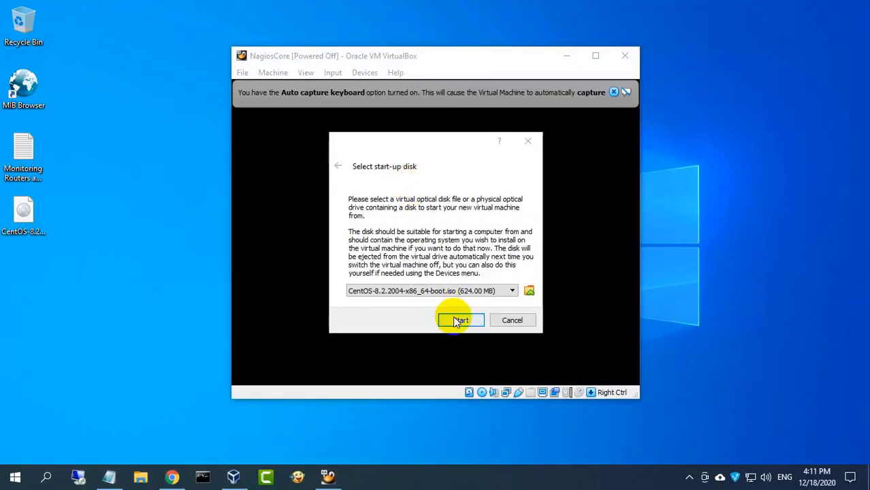
click(454, 317)
click(614, 92)
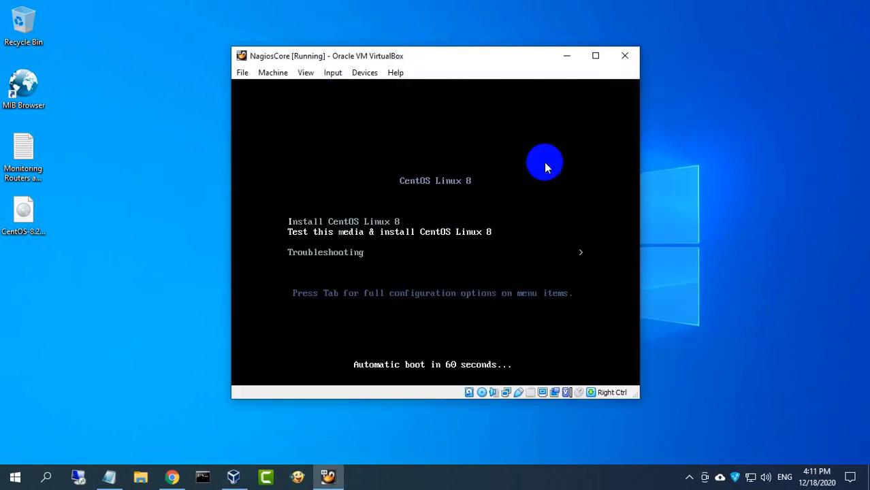
key(Return)
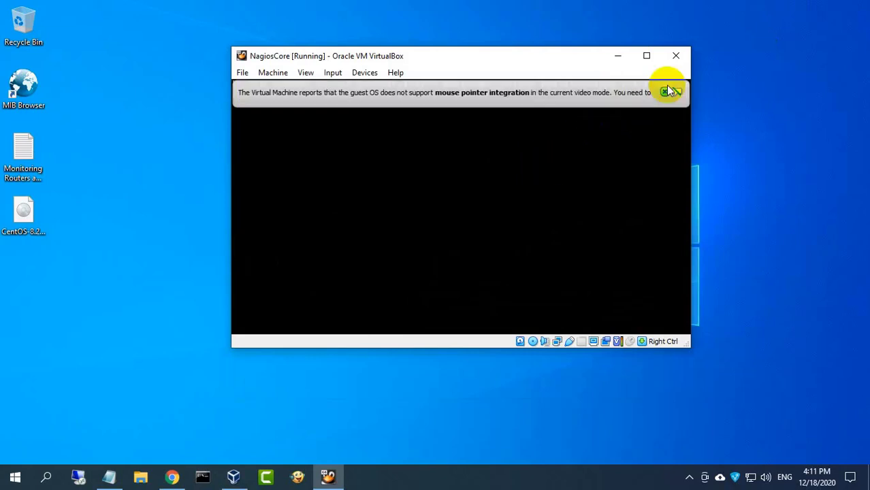
click(665, 92)
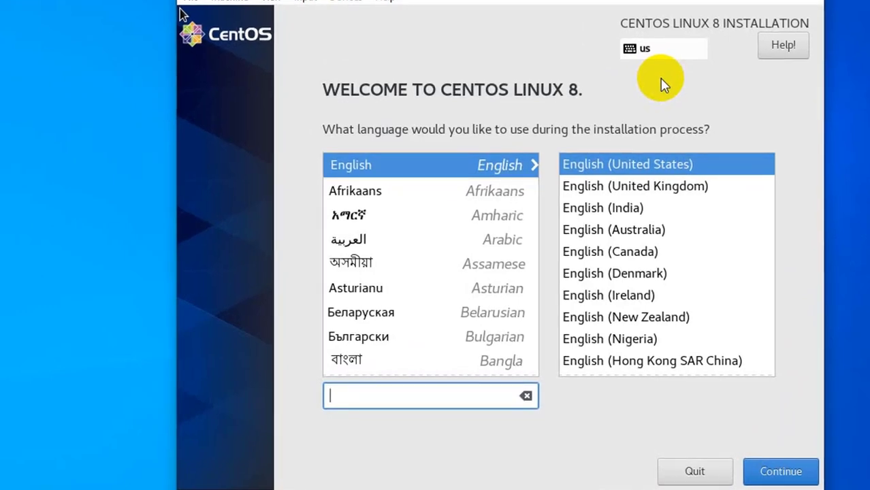
Accept English (United States) as the installer language and continue to the summary
click(664, 83)
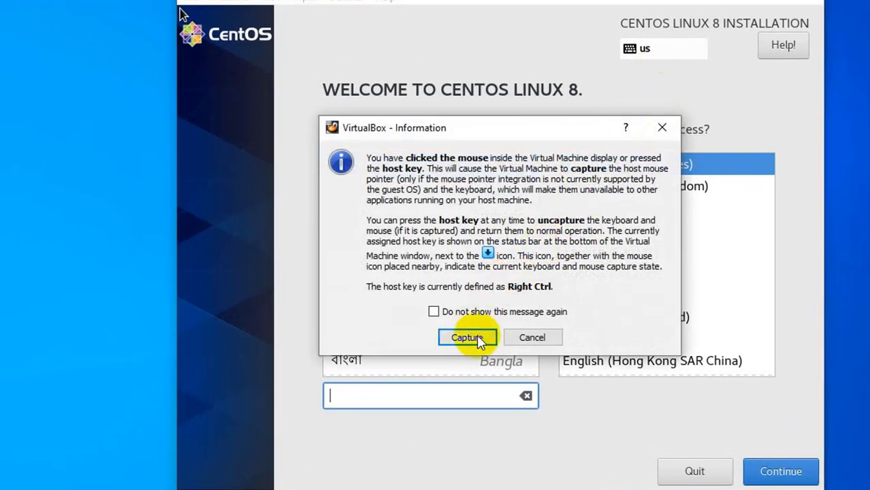
click(466, 336)
click(467, 165)
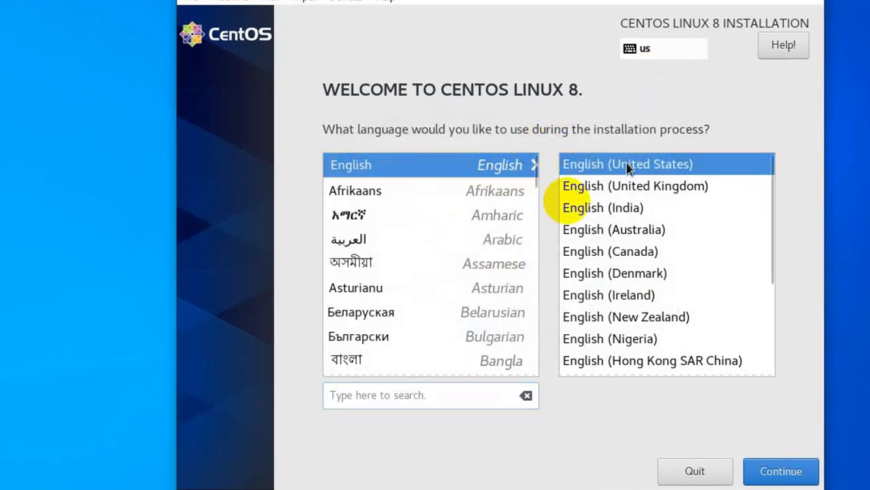
click(761, 476)
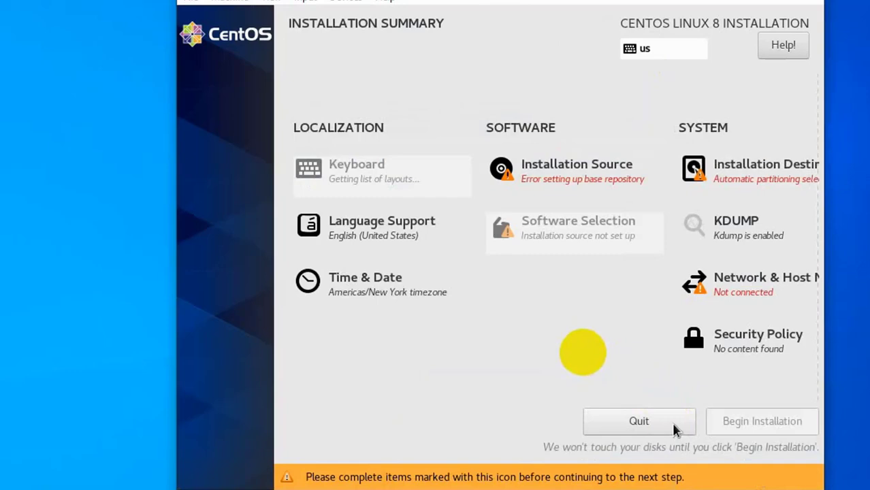
Set the time zone to Asia/Ho Chi Minh City
click(336, 282)
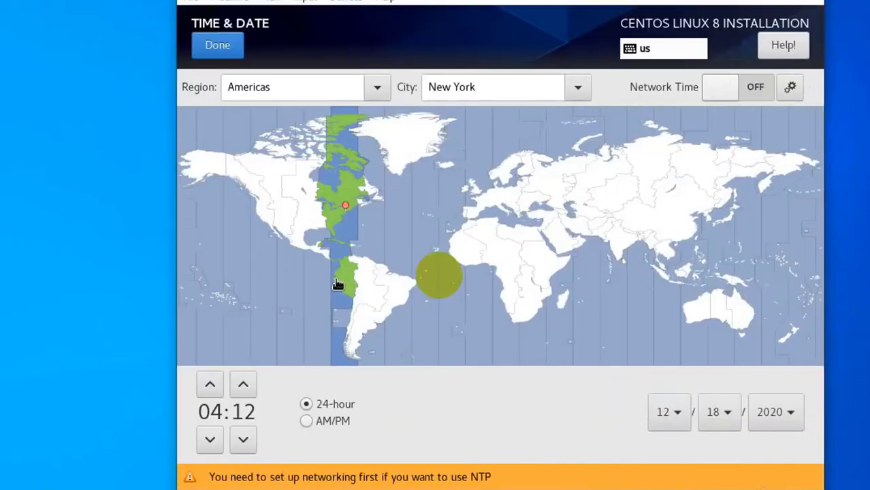
click(672, 248)
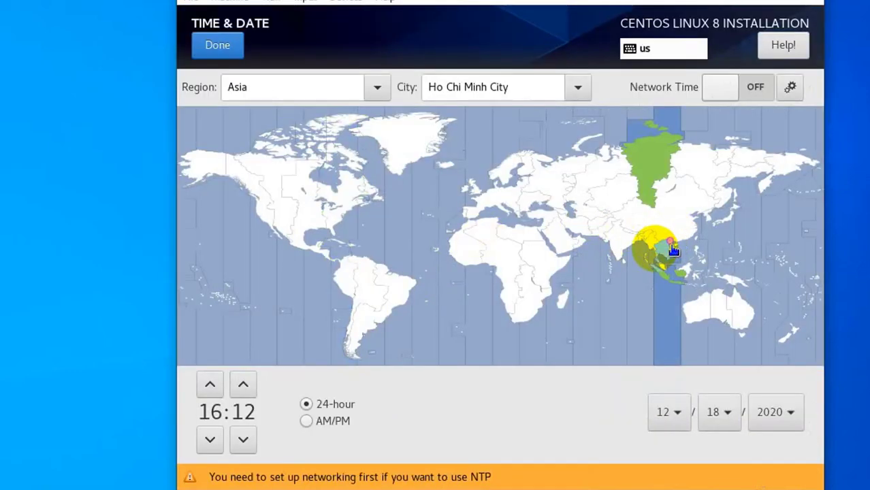
click(235, 49)
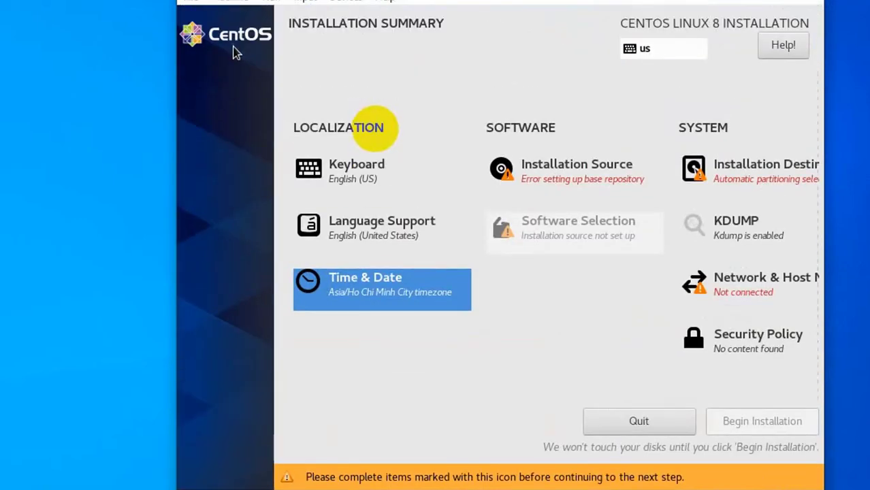
Turn on the enp0s3 Ethernet connection and switch its IPv4 method to Manual
click(746, 291)
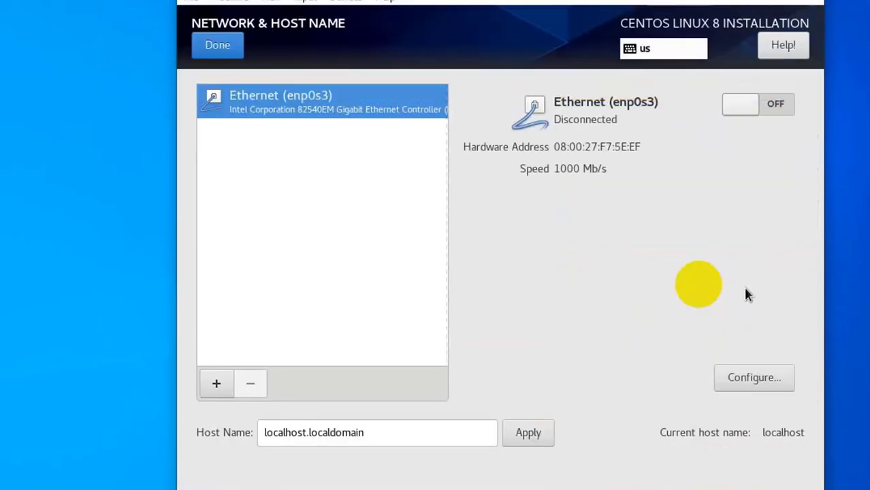
click(749, 105)
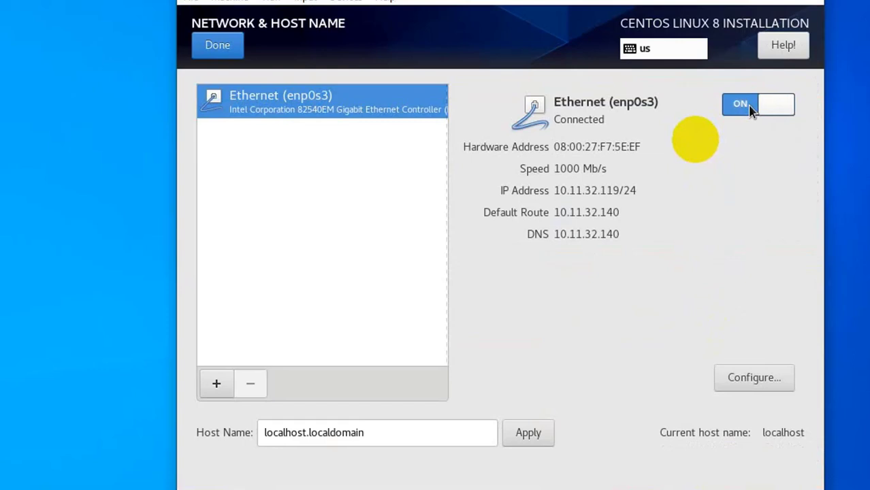
click(745, 380)
click(636, 107)
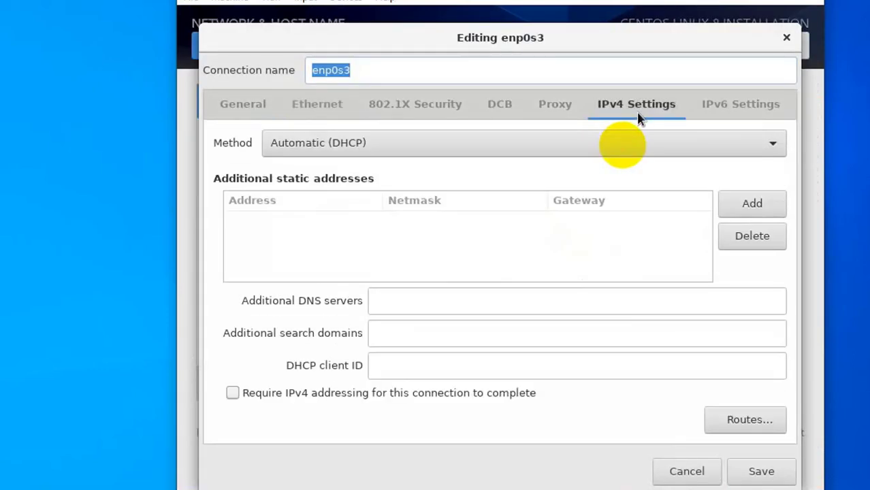
click(630, 137)
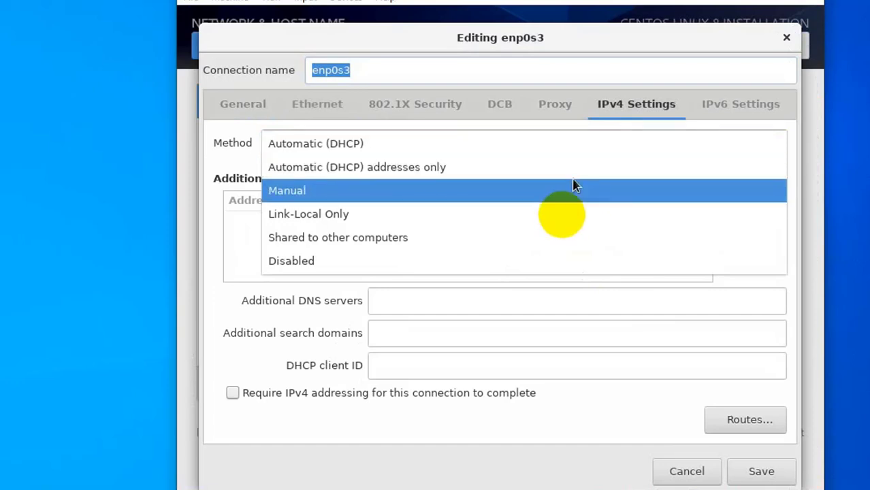
click(573, 187)
Add address 10.11.32.240, netmask 255.255.255.0, gateway 10.11.32.140, DNS 8.8.8.8, and save
click(752, 203)
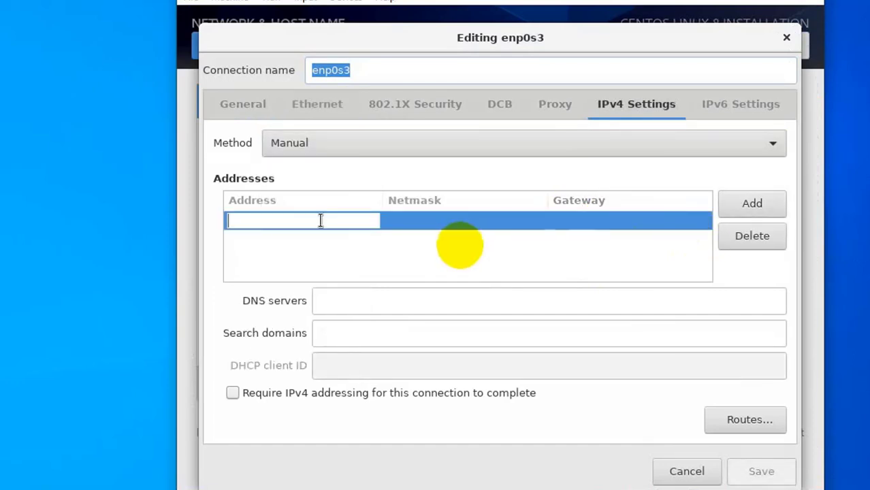
text(10)
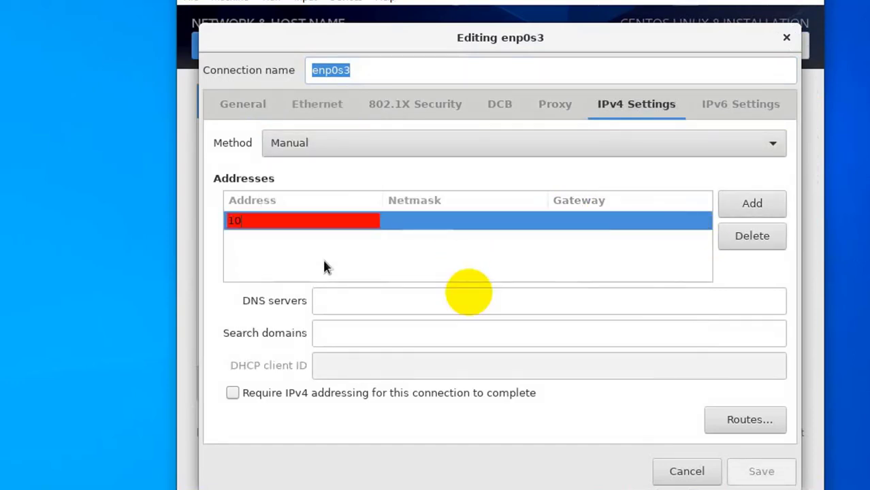
text(.11.32.240)
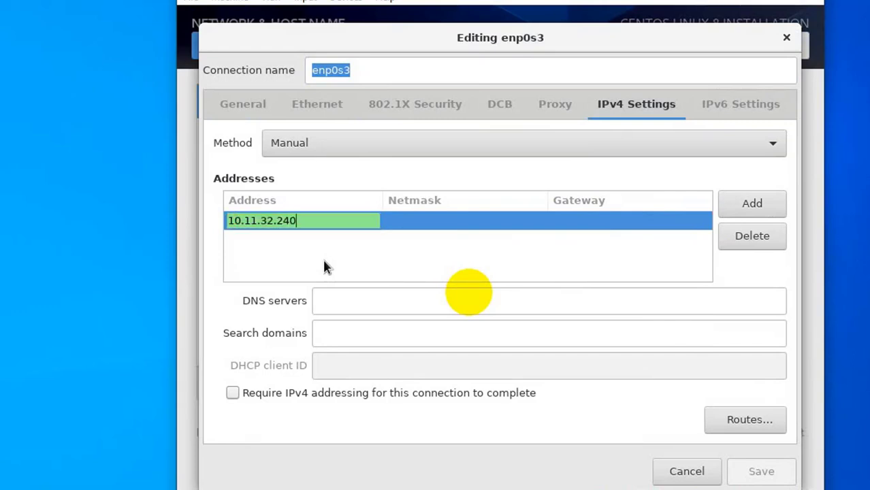
click(410, 226)
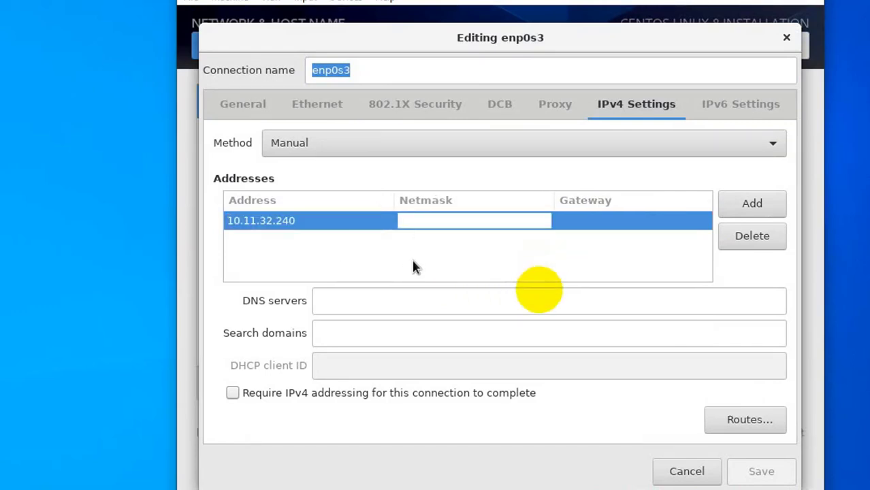
text(255.255.255.0)
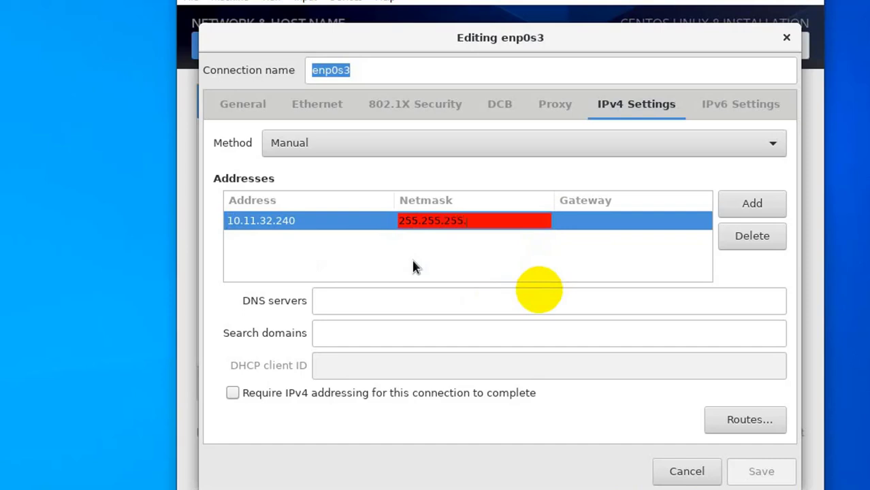
click(618, 226)
text(10.11.32)
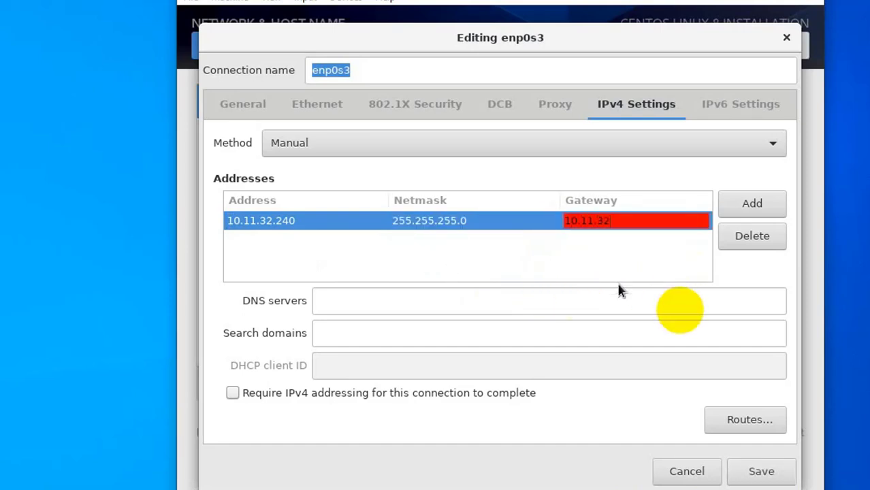
text(.140)
click(563, 297)
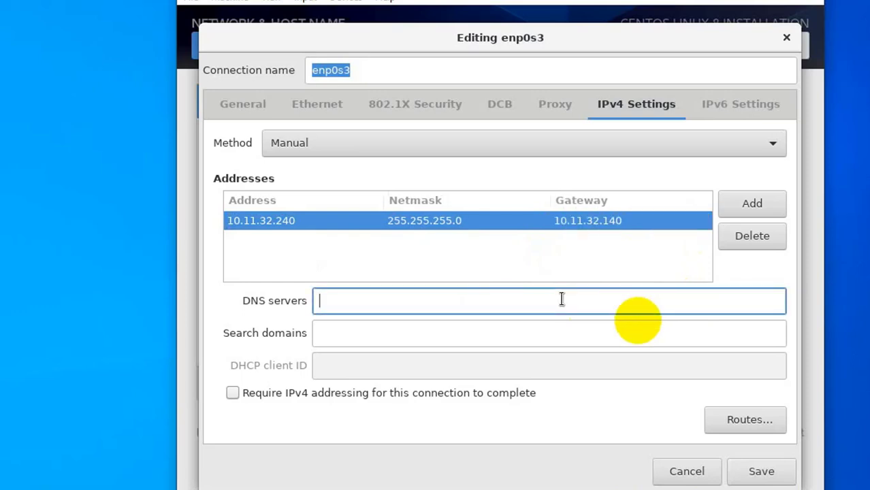
text(8.8.8.8)
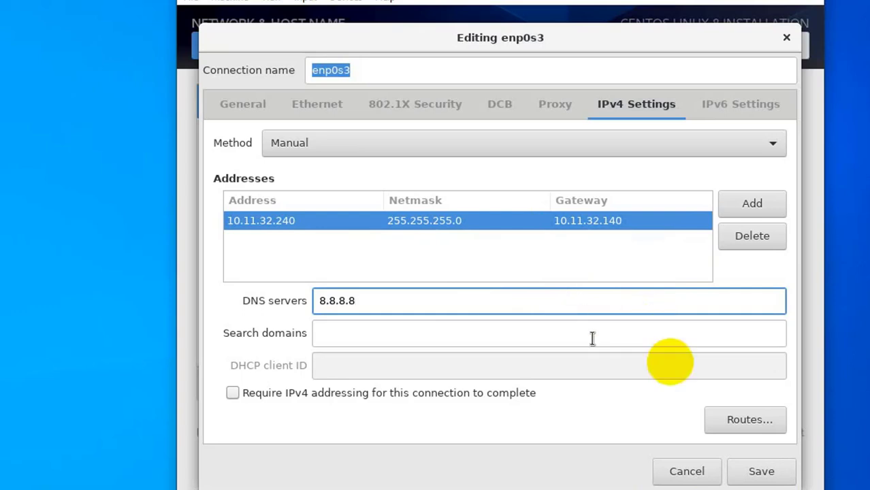
click(763, 472)
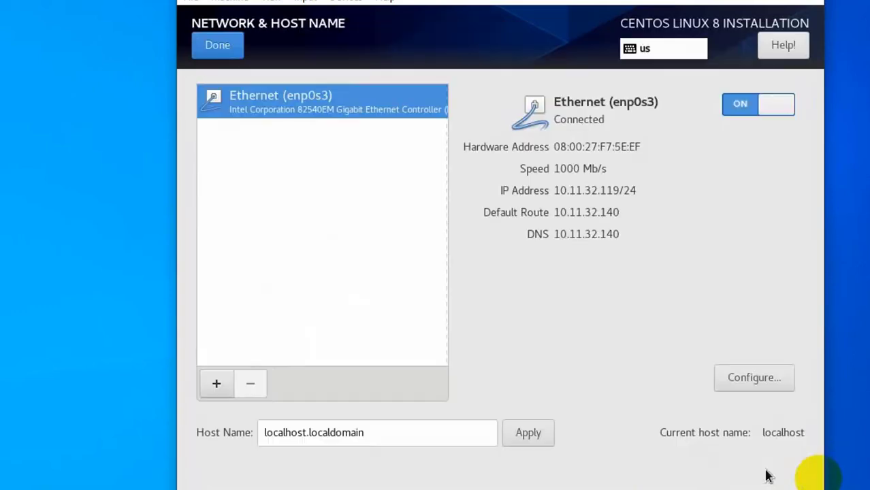
click(218, 45)
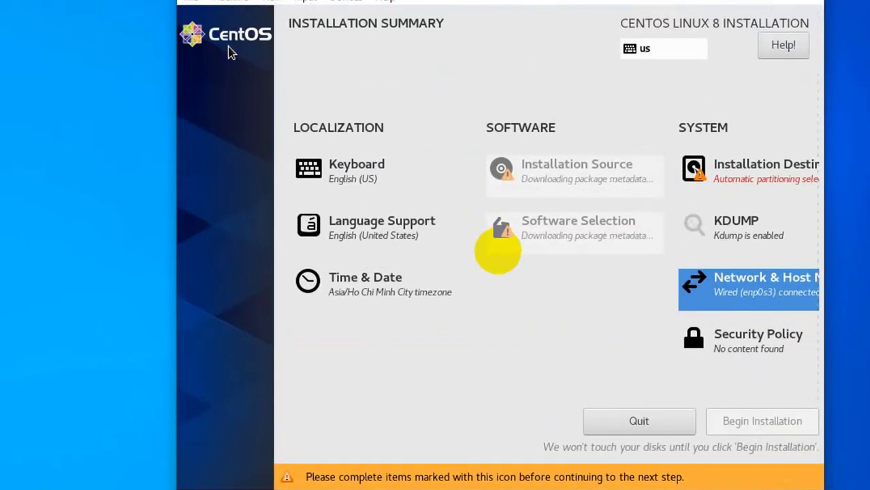
Select the 20 GiB ATA VBOX disk as the installation destination
click(719, 183)
click(294, 205)
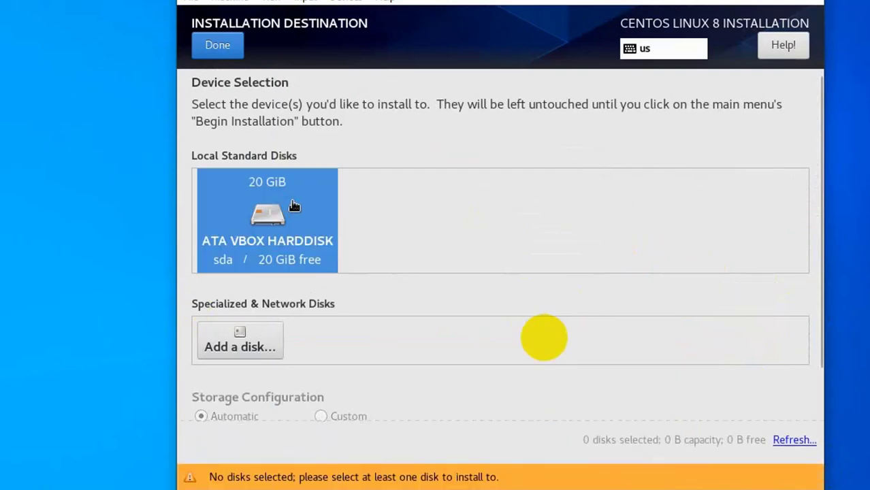
click(294, 206)
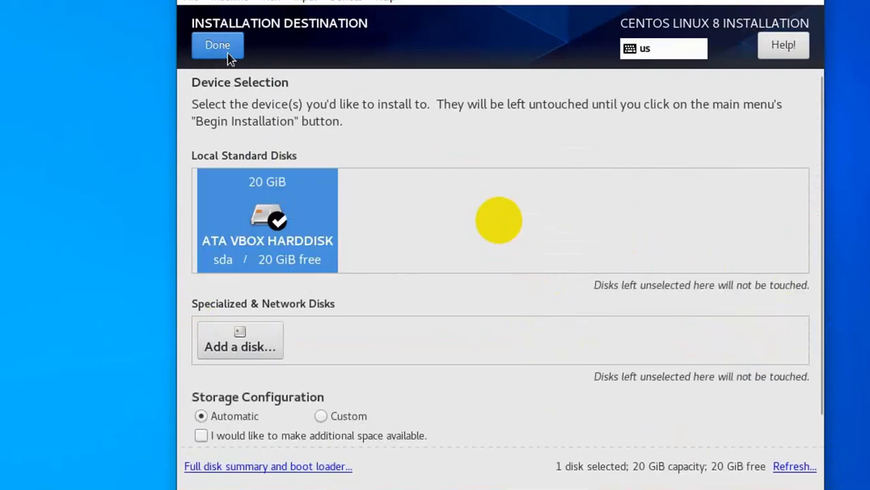
click(218, 45)
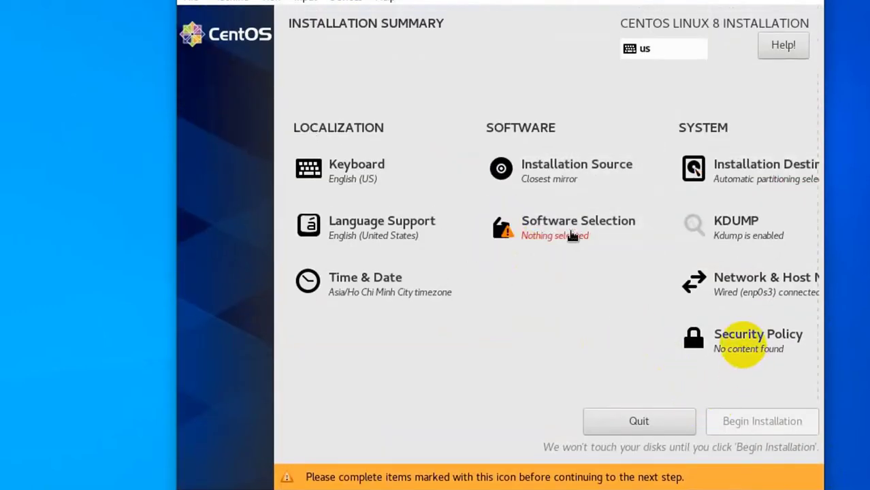
Choose Minimal Install and tick the add-ons from Guest Agents through Network Servers
click(572, 232)
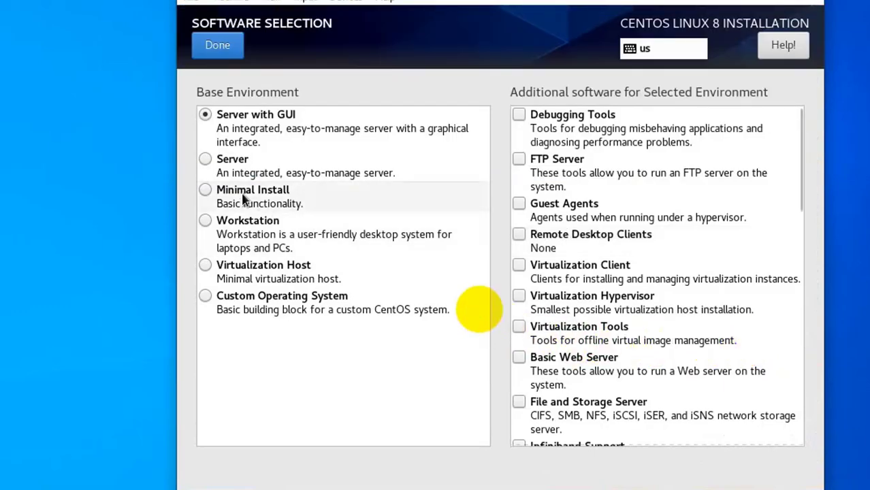
click(244, 197)
click(519, 114)
click(518, 145)
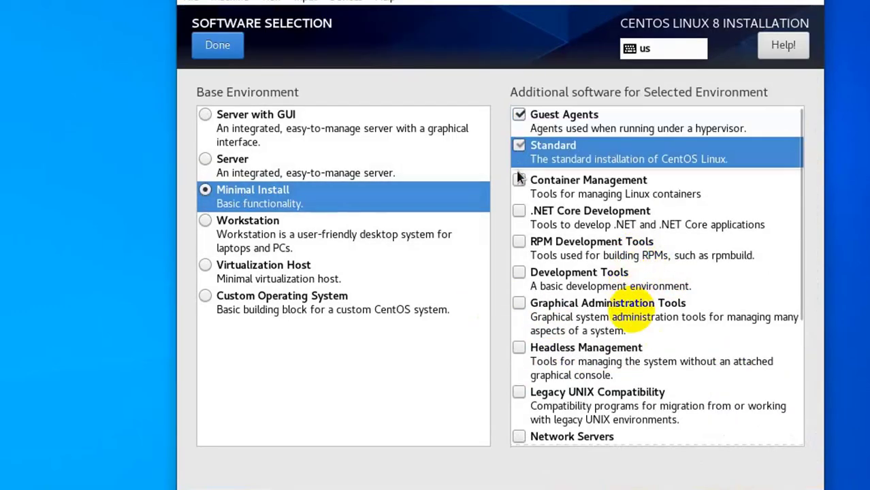
click(518, 180)
click(519, 210)
click(519, 241)
click(519, 273)
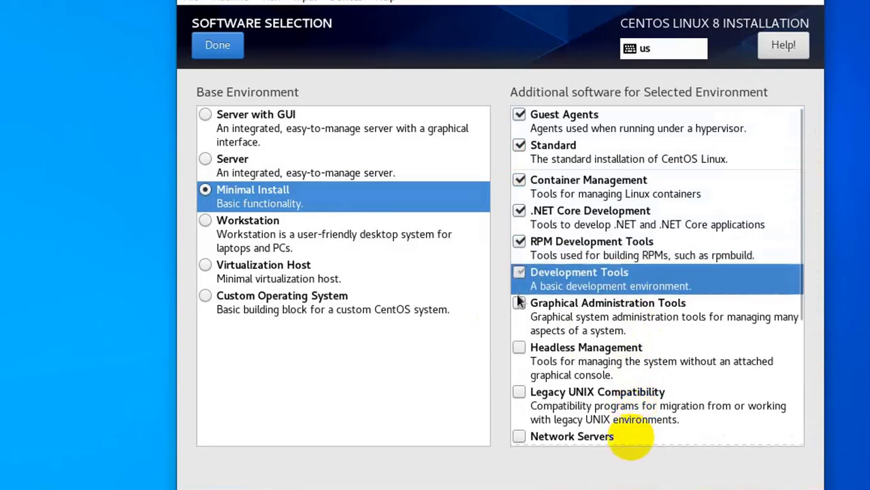
click(519, 303)
click(519, 348)
click(519, 392)
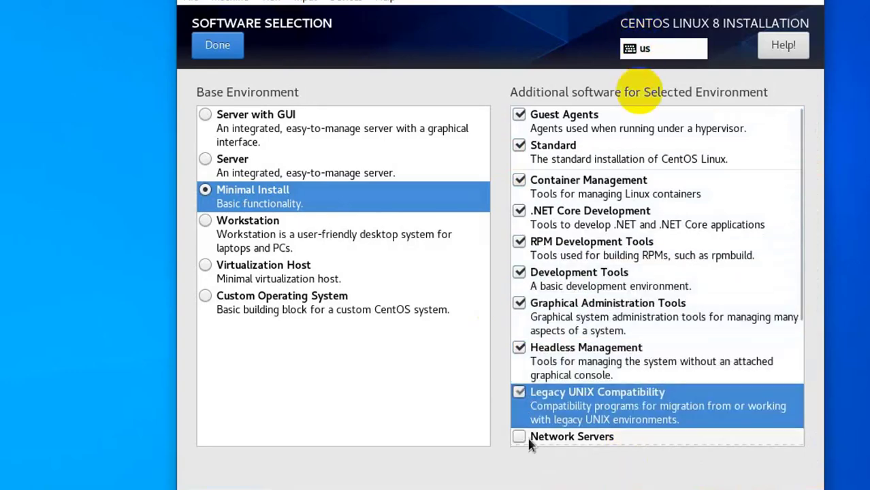
click(520, 436)
Tick Scientific Support, Security Tools, Smart Card Support and System Tools, then begin installation
drag(801, 282, 801, 395)
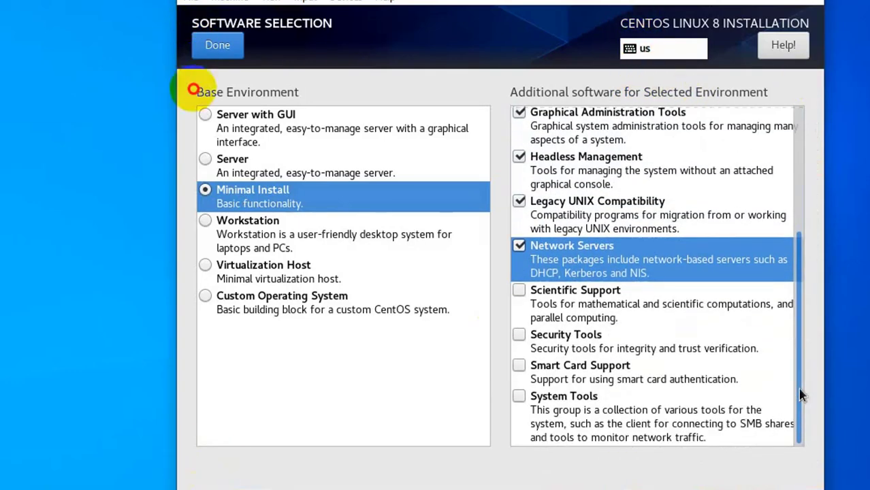
click(519, 290)
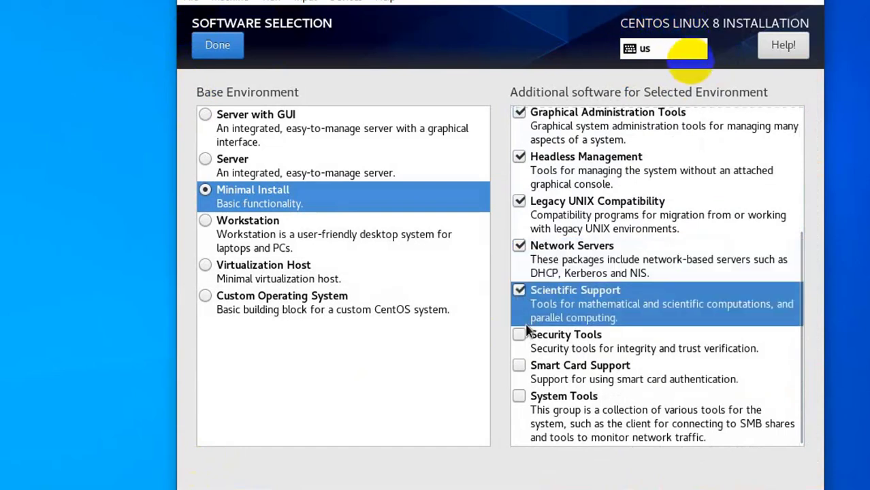
click(520, 334)
click(520, 365)
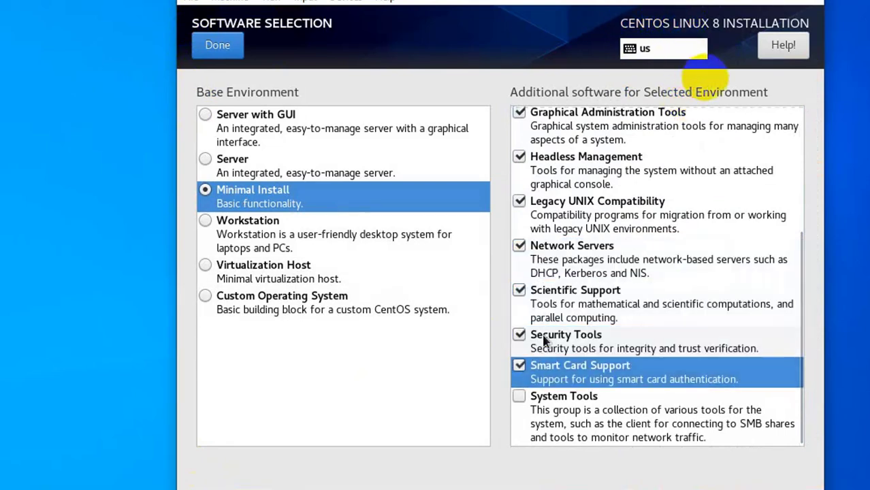
click(521, 397)
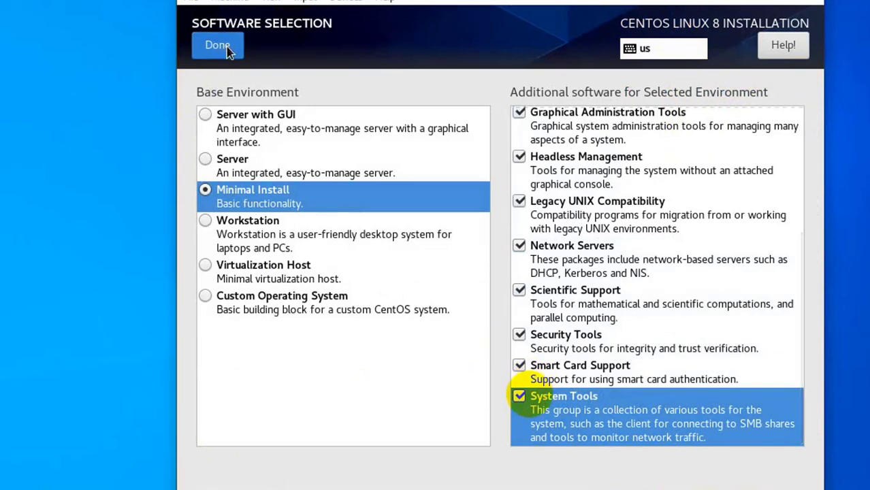
click(219, 46)
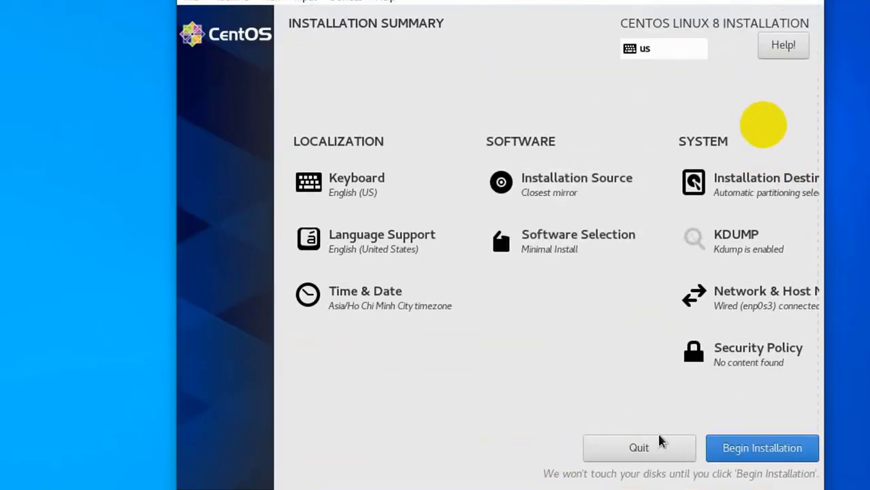
click(731, 451)
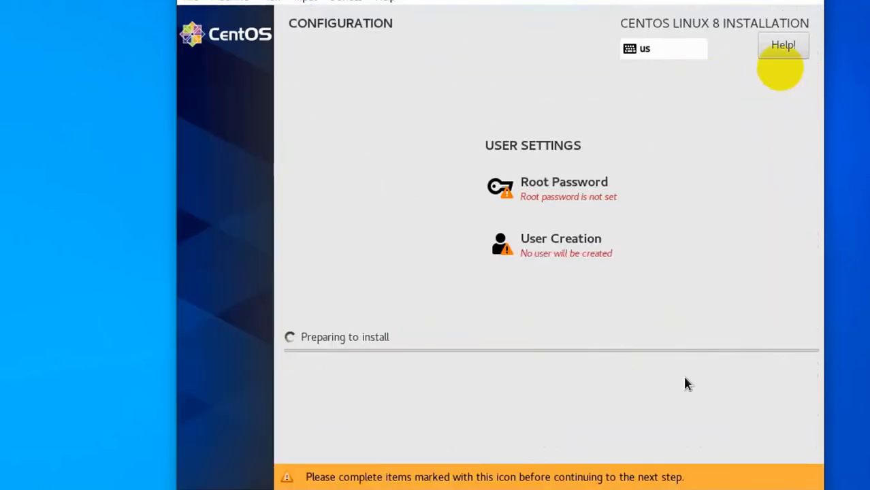
Enter and confirm the root password while the installation runs
click(564, 189)
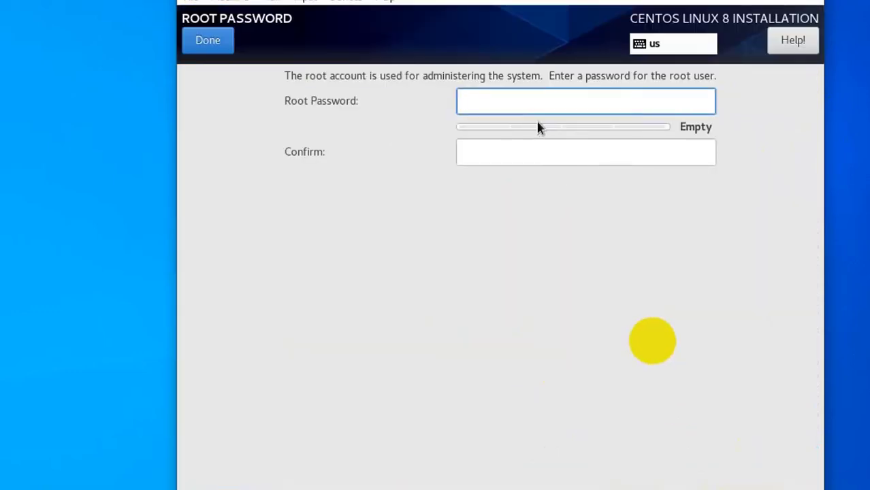
text(aaaaaaaaaaaa)
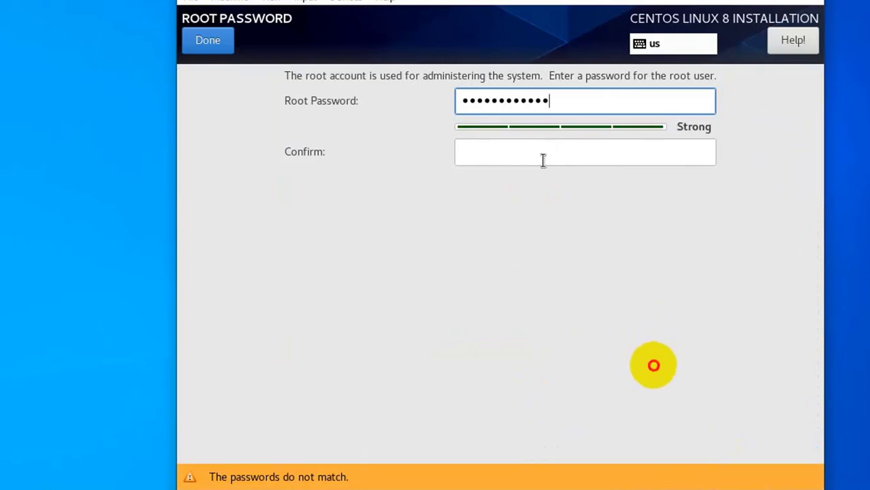
click(542, 160)
text(aaaaa)
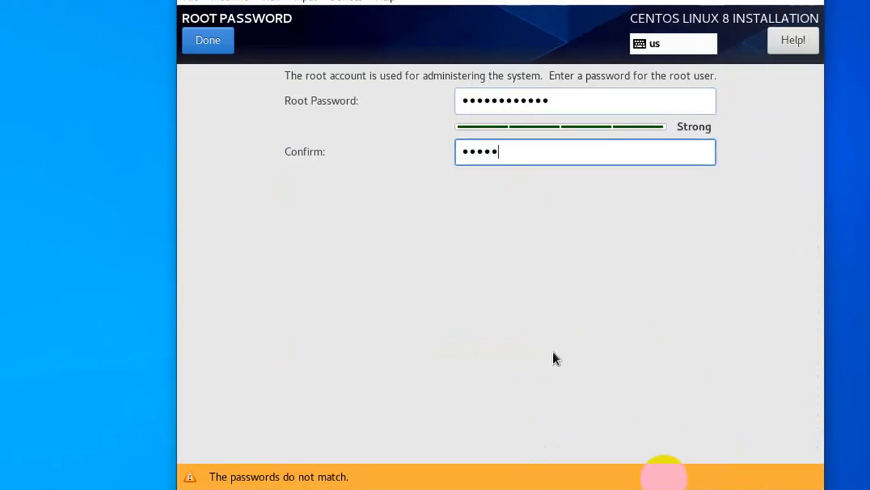
text(aaaaaaa)
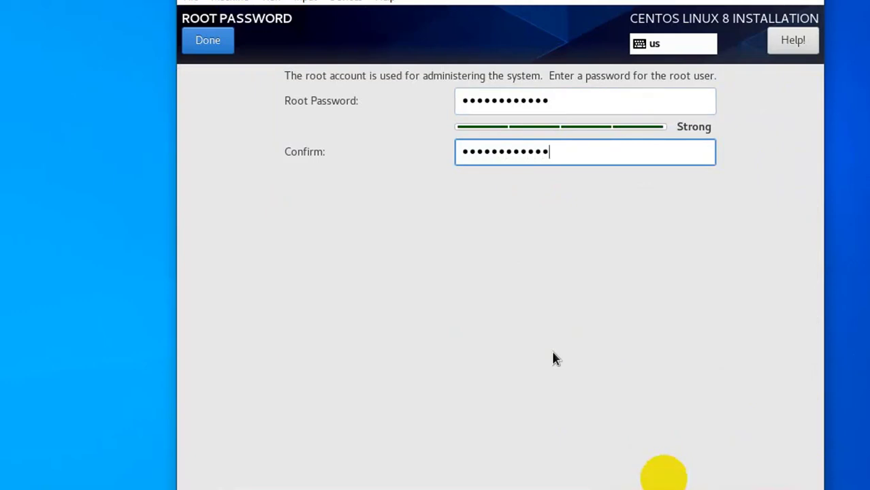
click(214, 40)
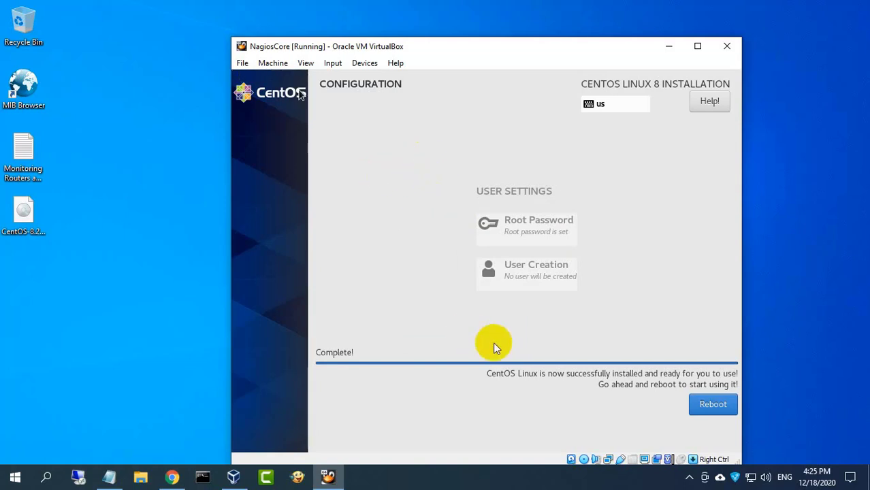
Remove the CentOS ISO from NagiosCore's virtual optical drive and save the settings
click(273, 62)
click(289, 76)
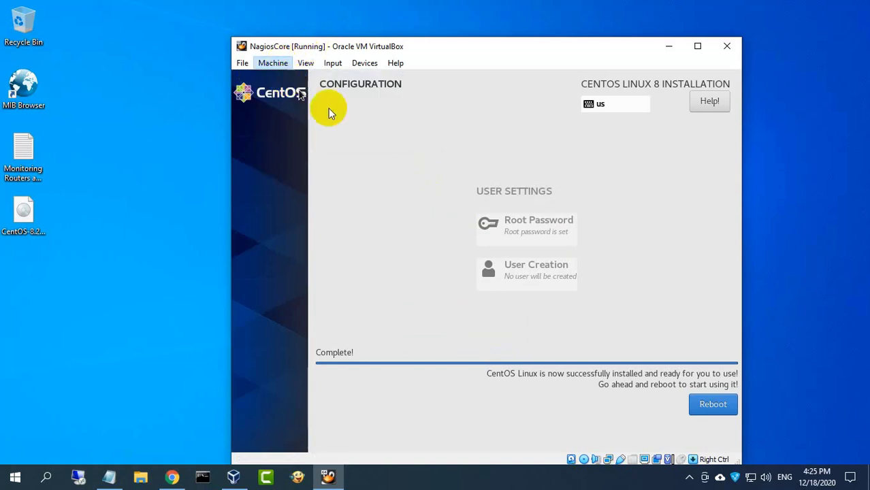
click(322, 181)
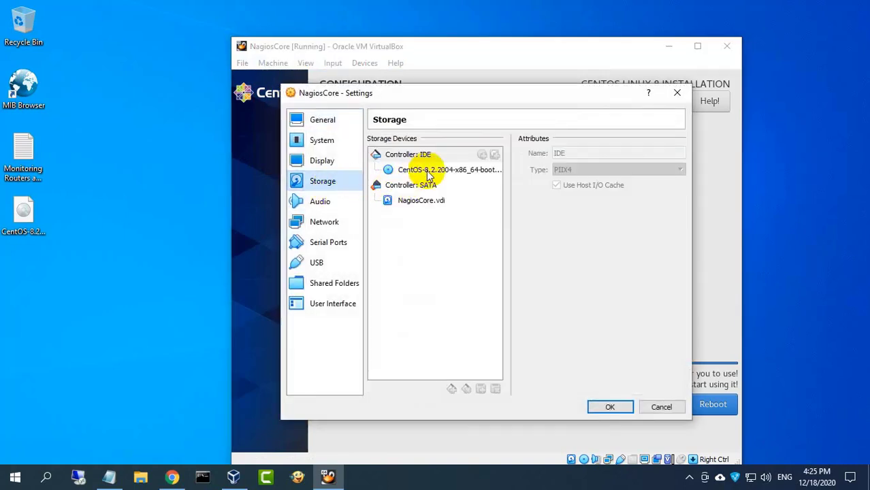
click(429, 170)
click(679, 154)
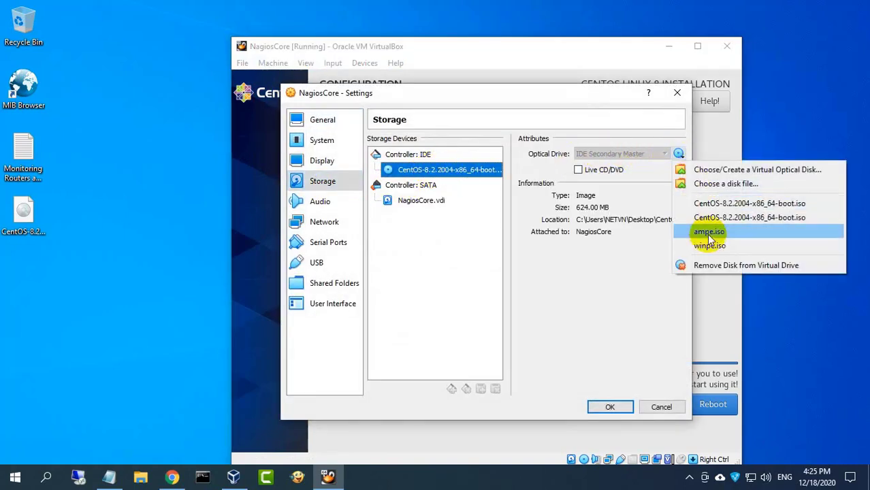
click(708, 265)
click(610, 407)
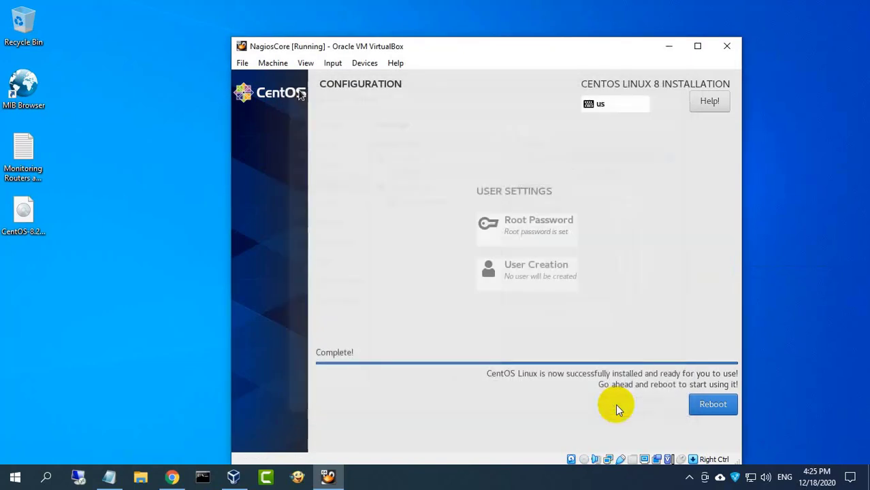
Reset the NagiosCore machine and confirm the reset
click(272, 63)
click(287, 159)
click(461, 305)
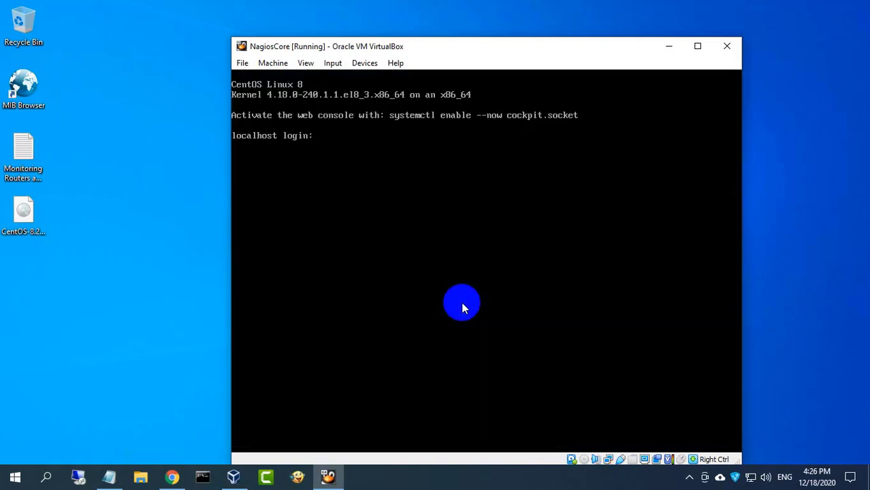
Log in as root and run 'ip addr show' to list the network addresses
text(root)
key(Return)
key(Return)
text(ip addr so)
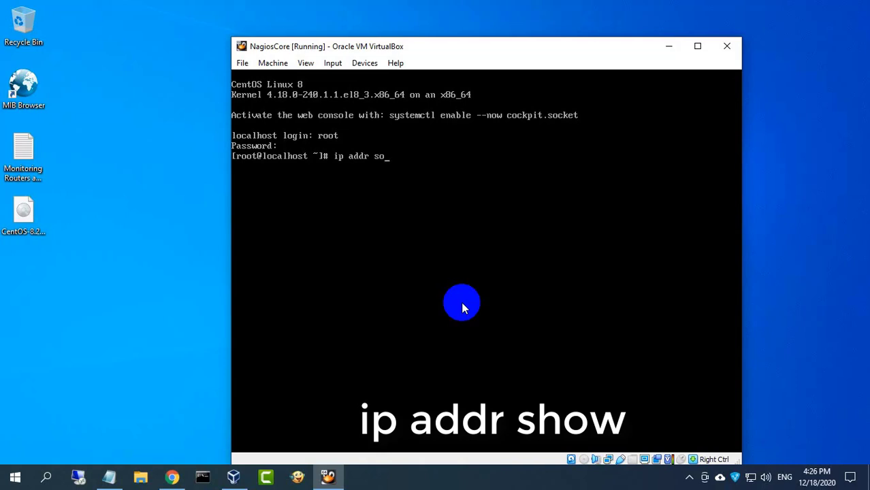
text(how)
key(Return)
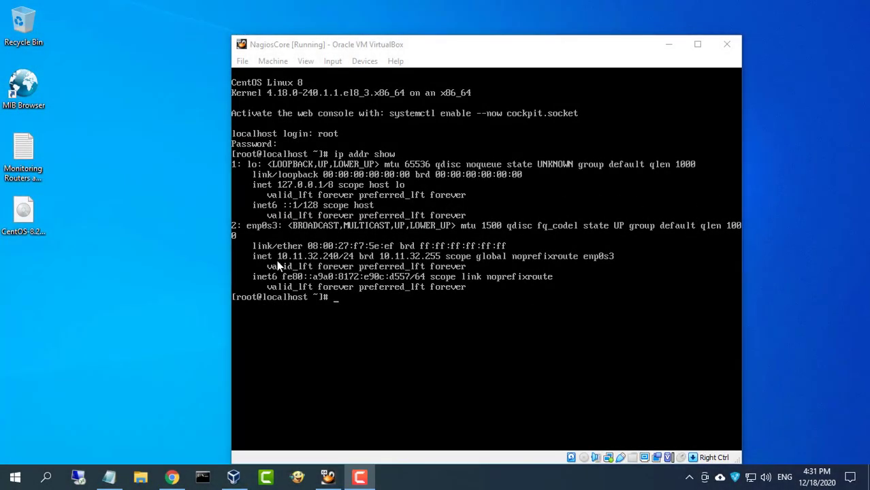
Copy the support.nagios.com install guide URL from the Notepad notes, then minimize Notepad
click(673, 45)
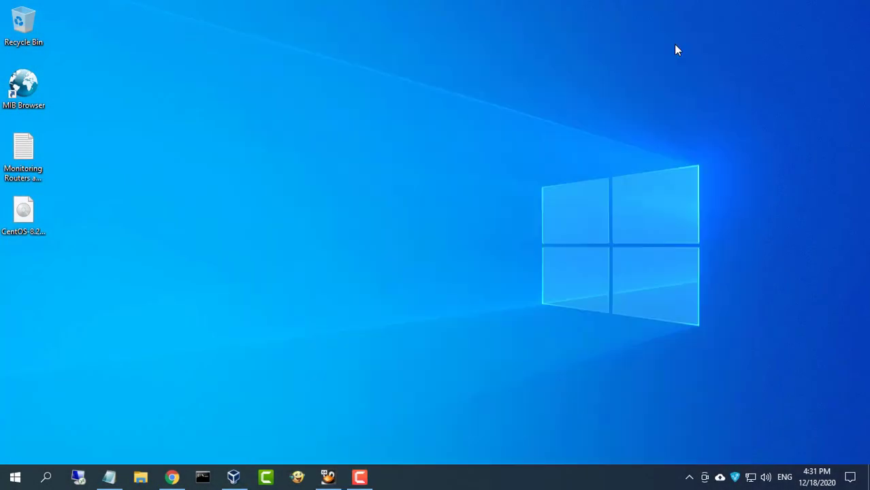
click(109, 477)
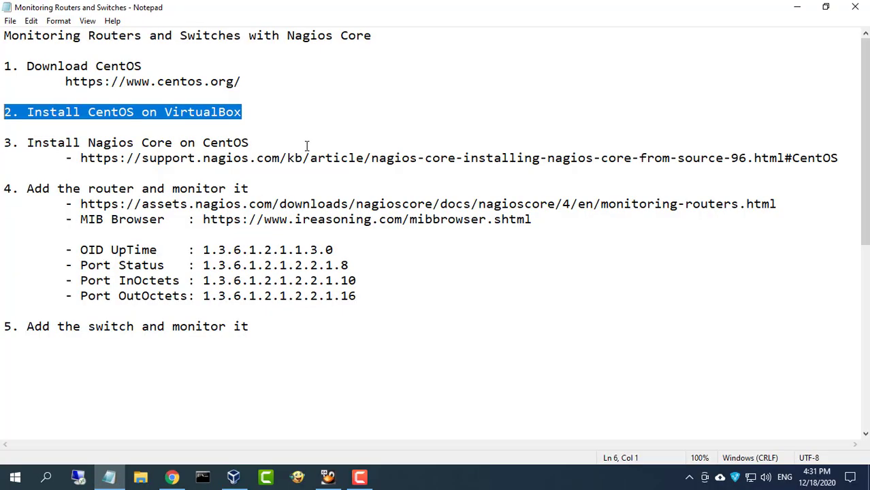
drag(5, 143, 253, 143)
drag(86, 158, 838, 158)
right_click(817, 157)
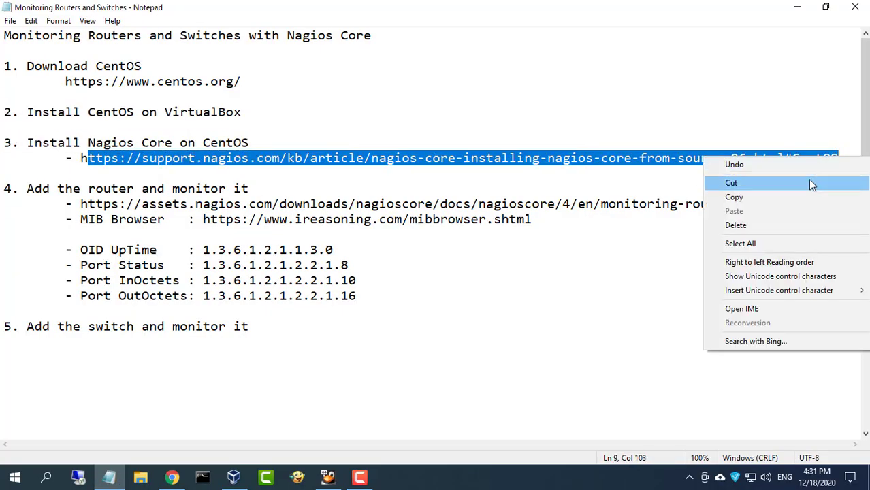
click(799, 195)
click(797, 7)
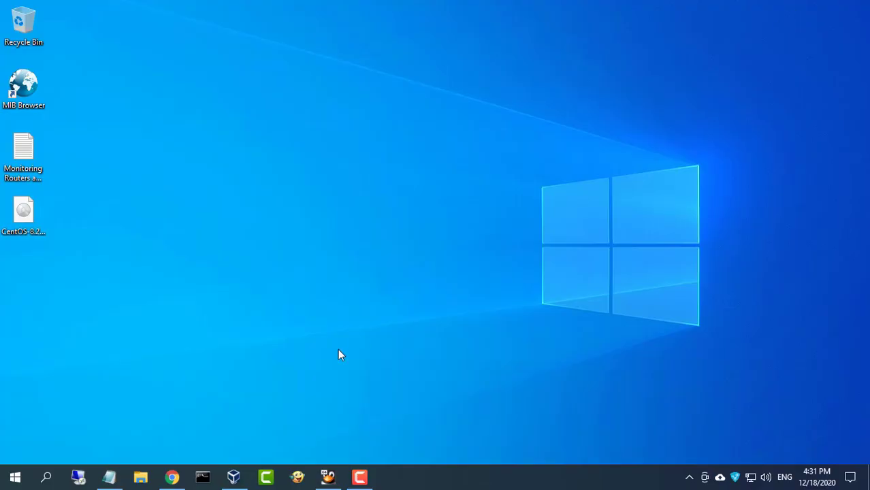
Load the Nagios Core install-from-source guide in a new Chrome tab and highlight the CentOS 8 dnf install line
click(172, 477)
click(169, 10)
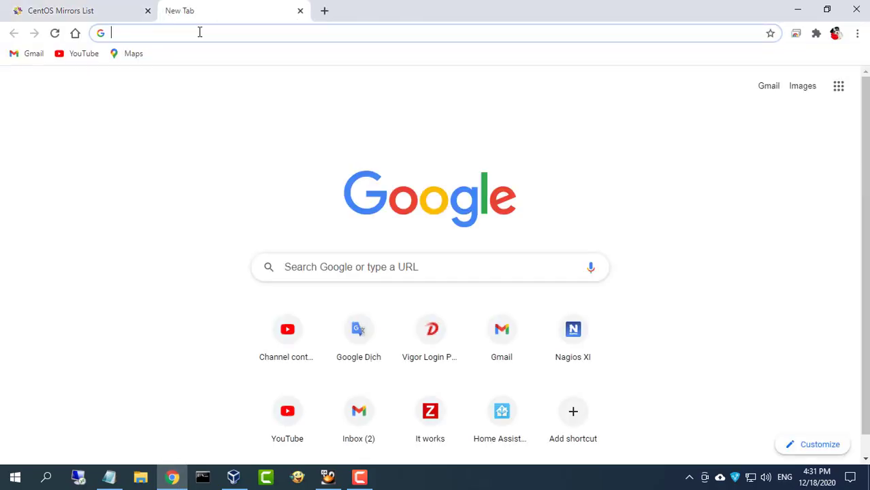
key(ctrl+v)
key(Return)
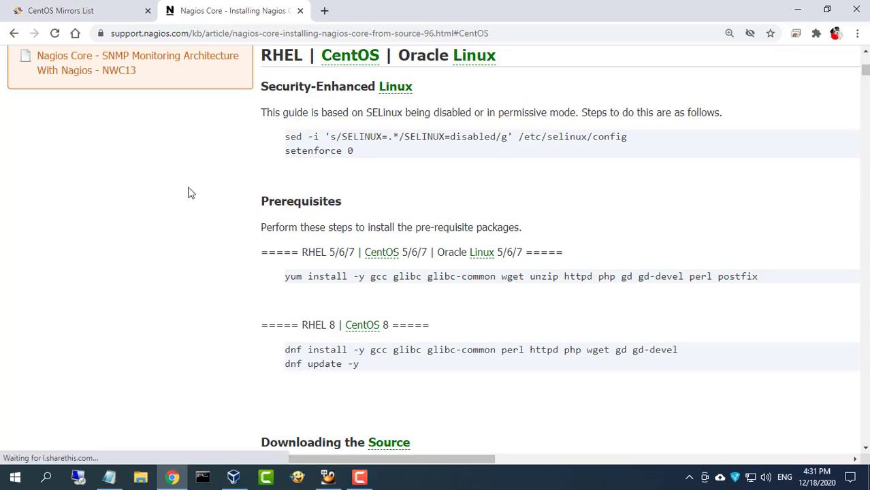
drag(391, 326, 342, 327)
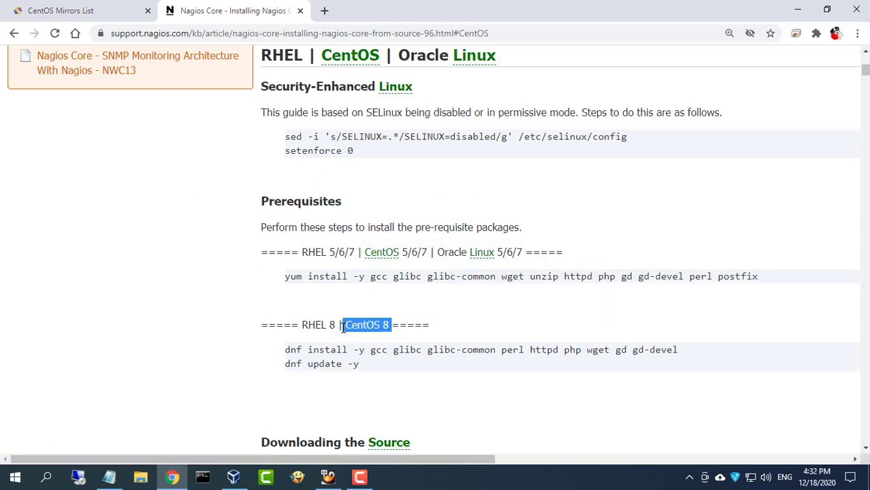
drag(287, 351, 710, 353)
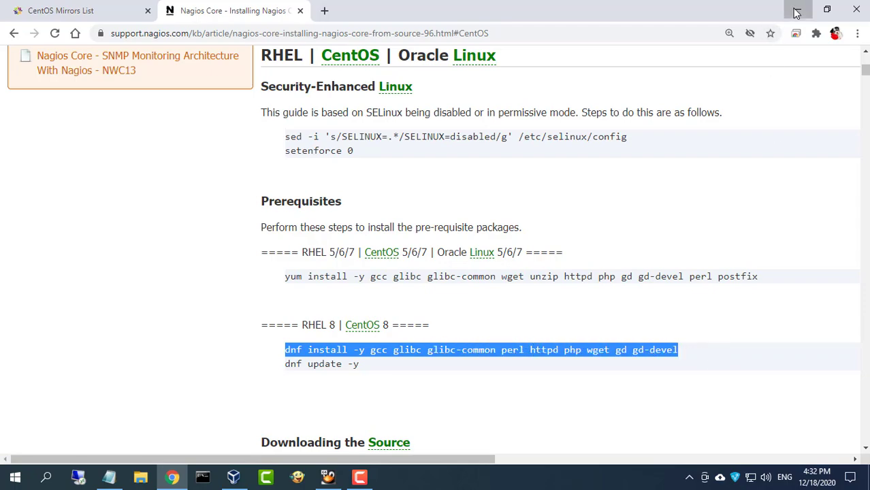
click(798, 10)
Log in over SSH as root to 10.11.32.240, accepting the host key and entering the root password
click(203, 477)
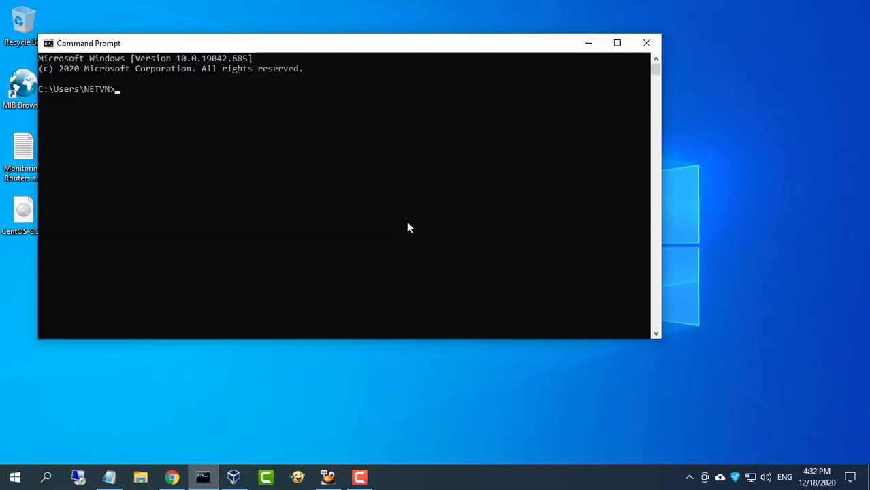
text(ssh ro)
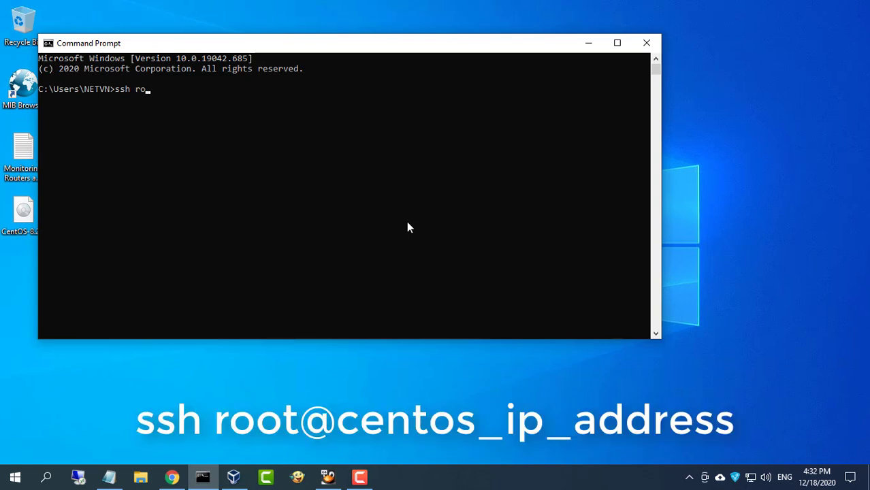
text(ot@10.11.32.)
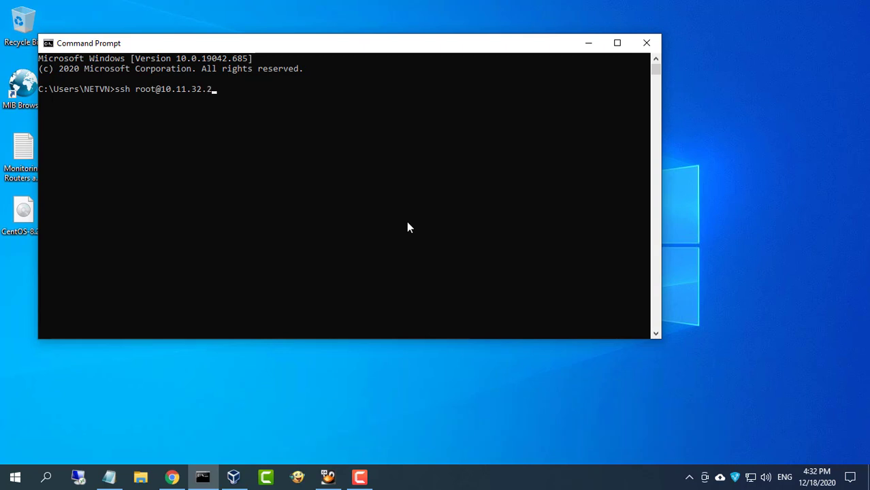
text(240)
key(Return)
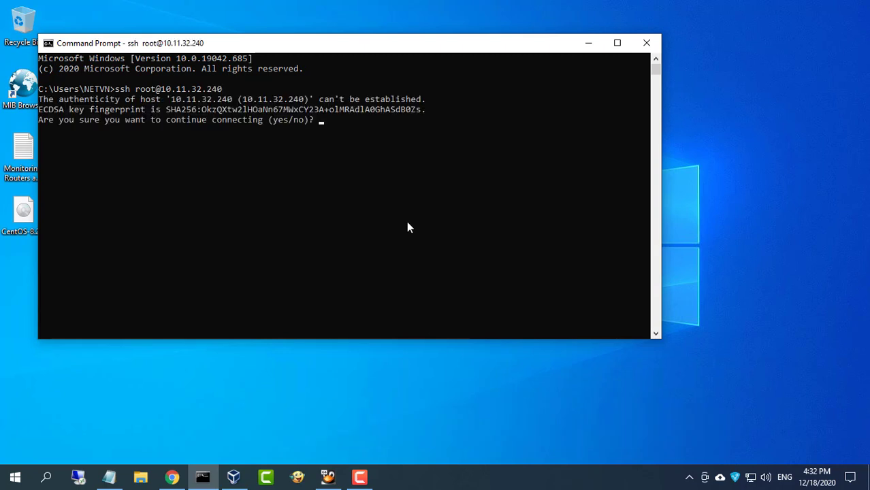
text(yes)
key(Return)
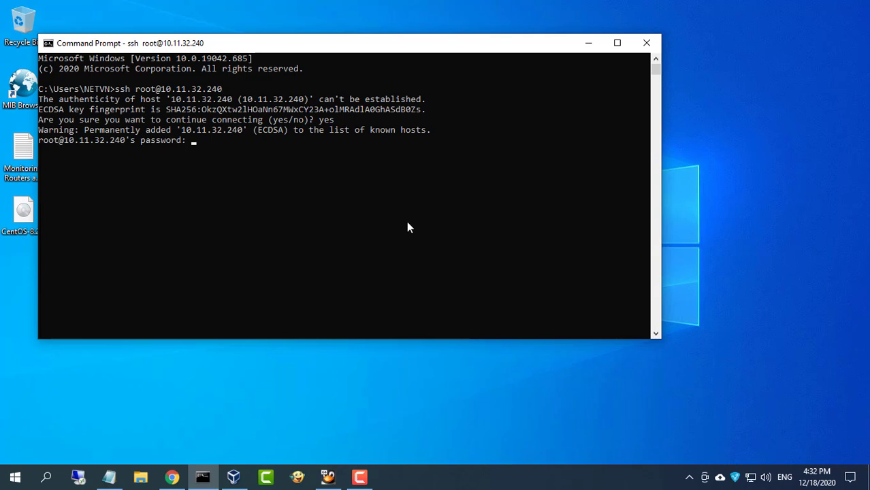
key(Return)
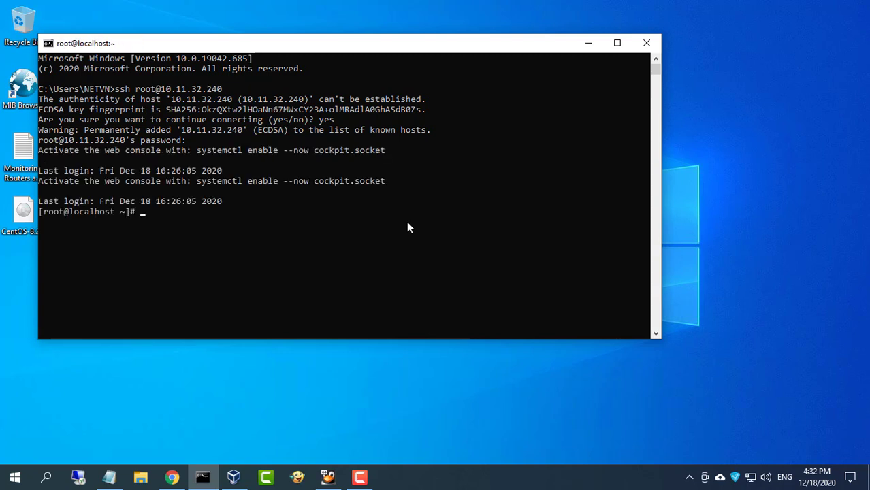
Clear the terminal screen with 'clear'
scroll(406, 221, up, 1)
text(clear)
key(Return)
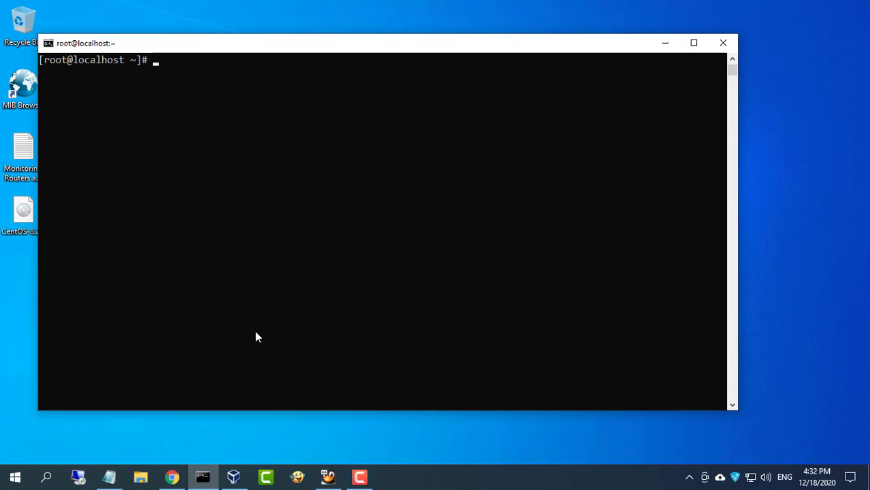
Run the guide's 'dnf install -y gcc ...' prerequisite command on the server, then clear the screen
click(172, 477)
right_click(470, 347)
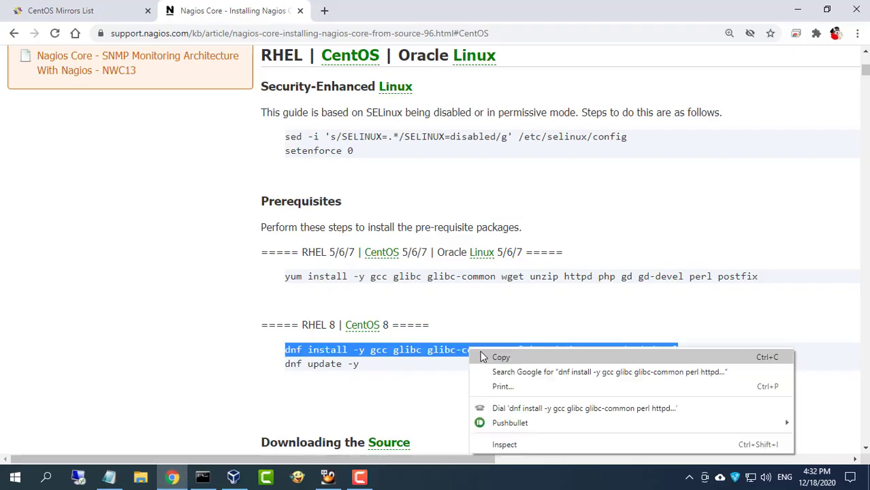
click(495, 362)
click(203, 480)
right_click(345, 163)
key(Return)
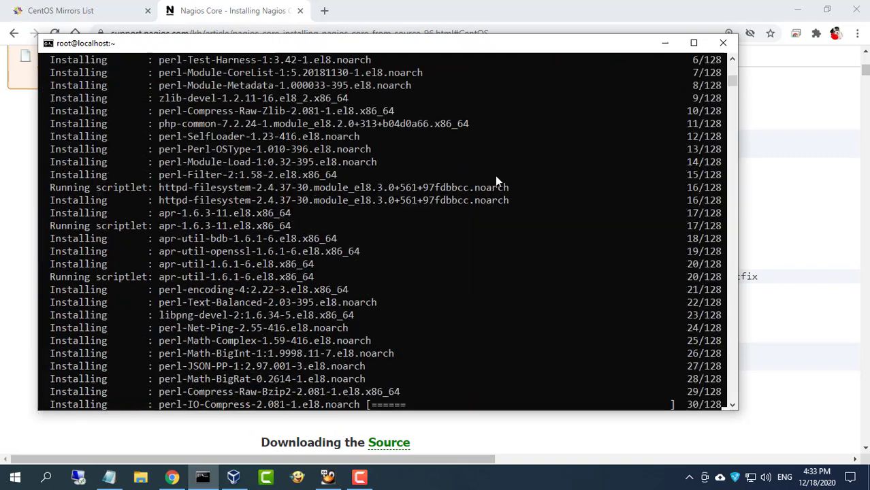
text(clear)
key(Return)
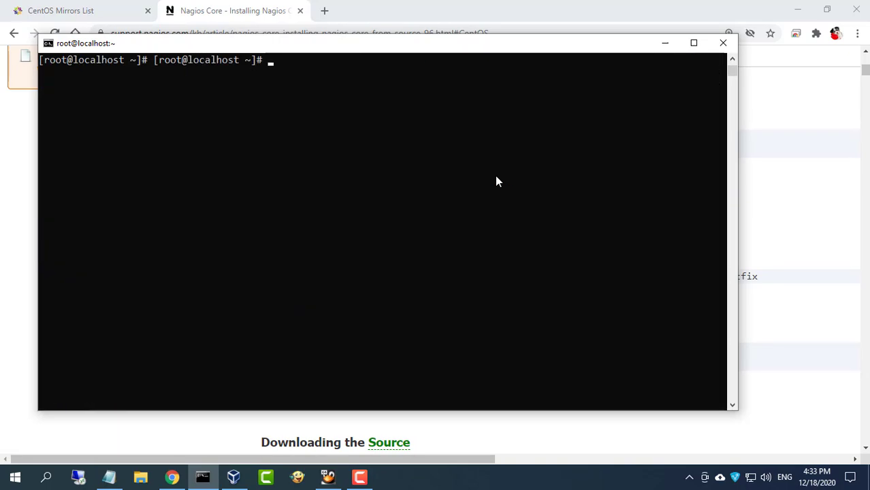
key(Return)
Copy 'dnf update -y' from the guide and run it to update the system
click(665, 43)
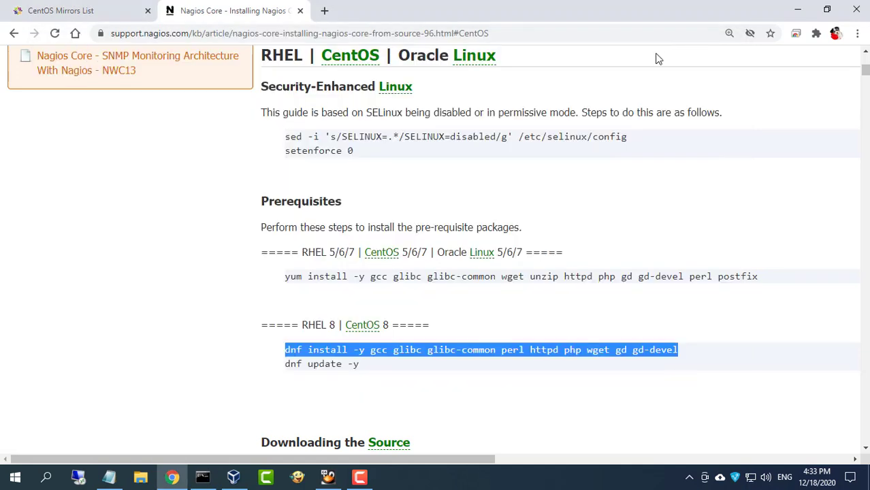
drag(286, 364, 359, 364)
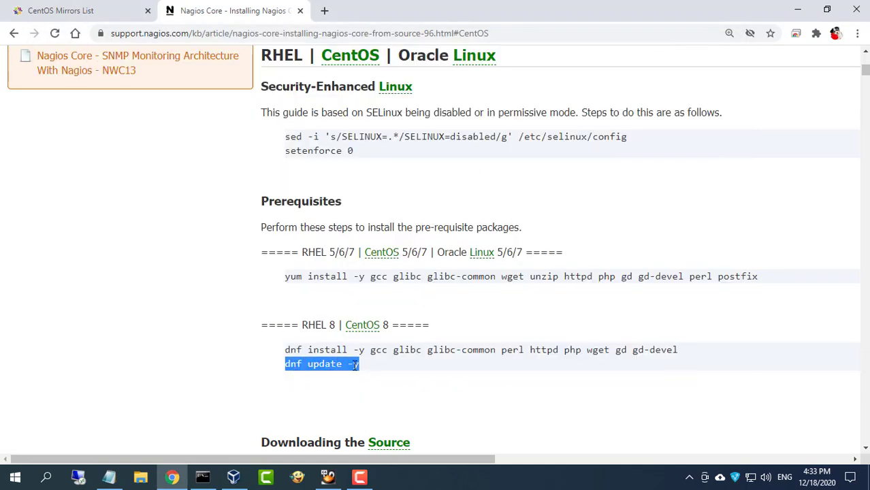
right_click(366, 378)
click(383, 268)
click(202, 477)
right_click(361, 170)
key(Return)
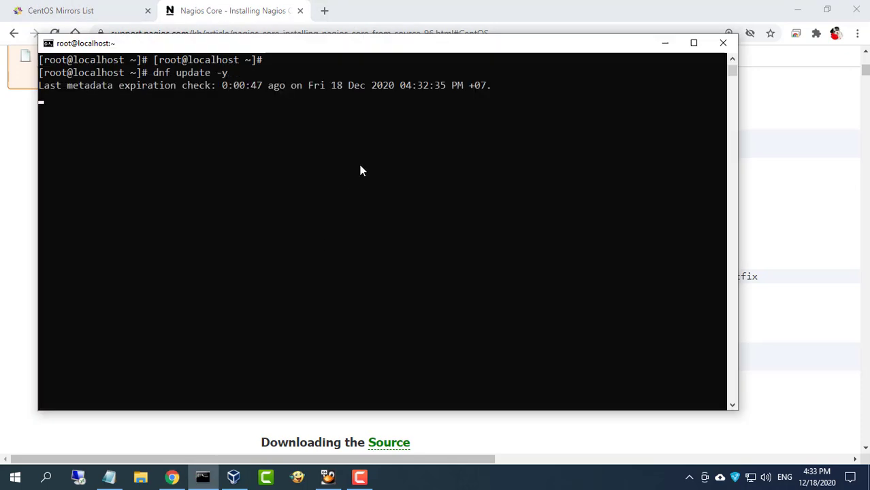
Run the guide's 'Downloading the Source' commands to fetch and extract Nagios Core 4.4.5 in /tmp
click(790, 335)
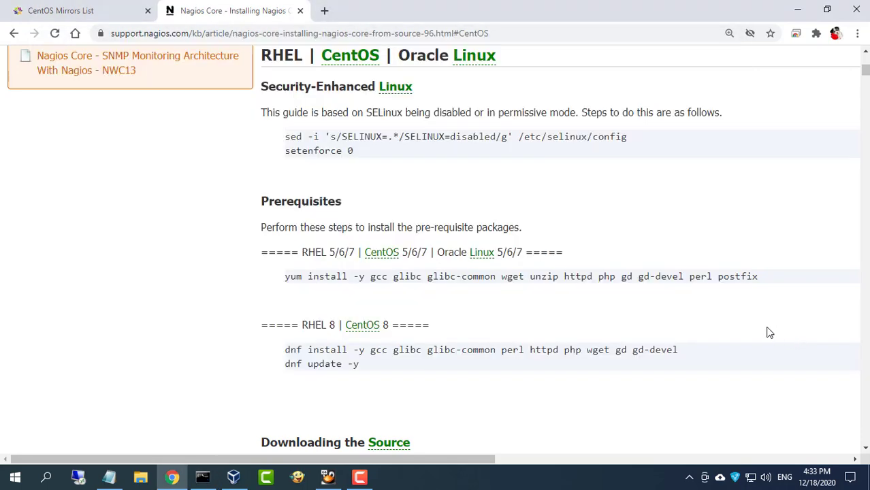
scroll(551, 335, down, 3)
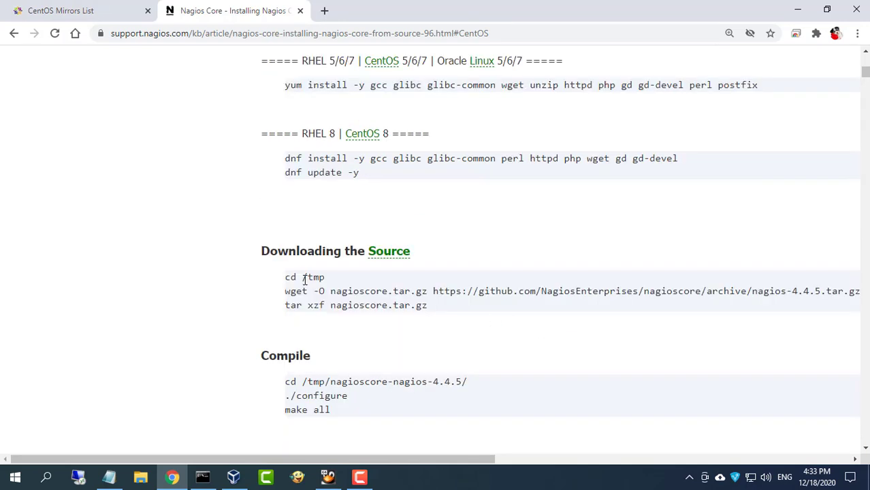
drag(286, 278, 433, 306)
right_click(449, 292)
click(476, 304)
click(203, 478)
right_click(320, 170)
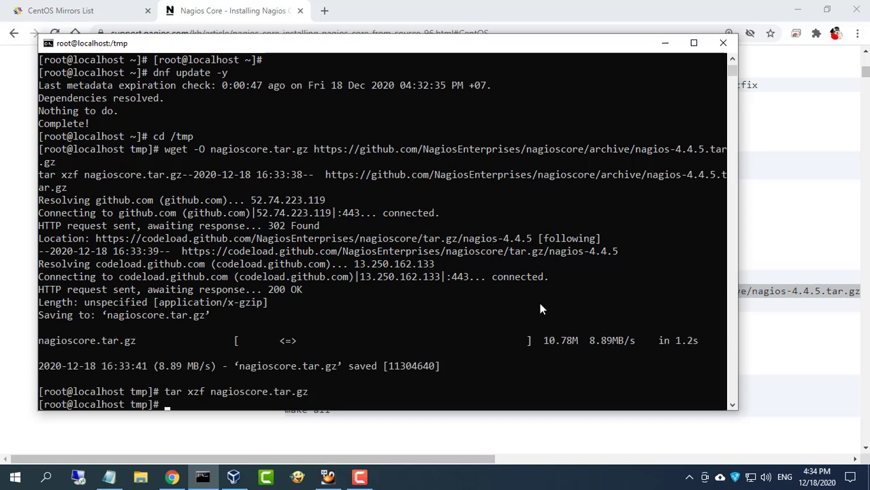
Clear the screen and list /tmp to confirm nagioscore.tar.gz and the nagioscore-nagios-4.4.5 folder
text(clear)
key(Return)
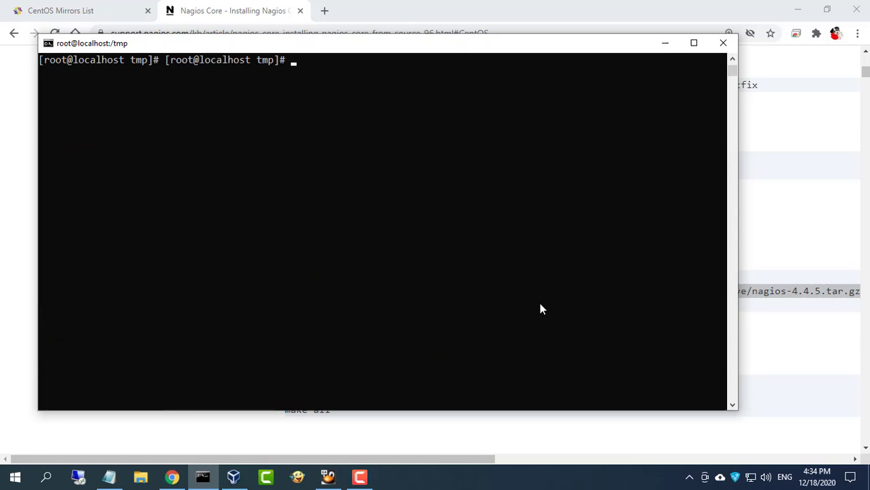
key(Return)
text(ls)
key(Return)
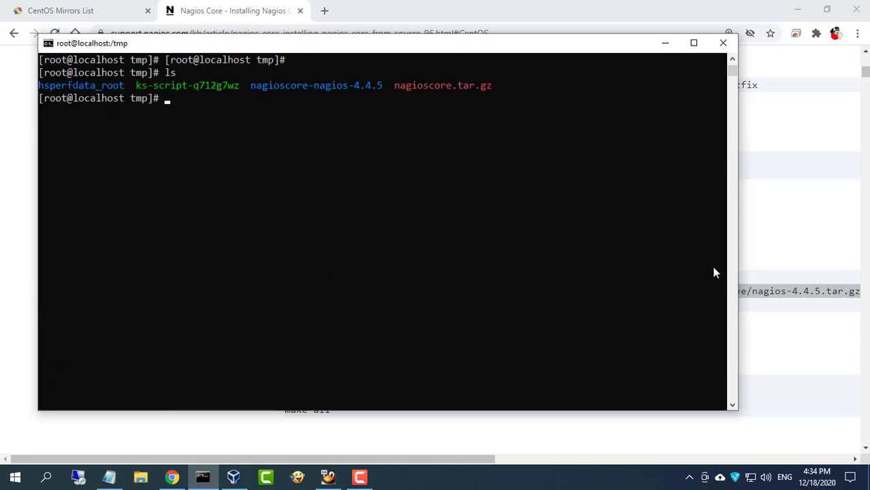
click(765, 249)
Run the guide's Compile block (cd into nagioscore-nagios-4.4.5, ./configure, make all)
scroll(604, 317, down, 2)
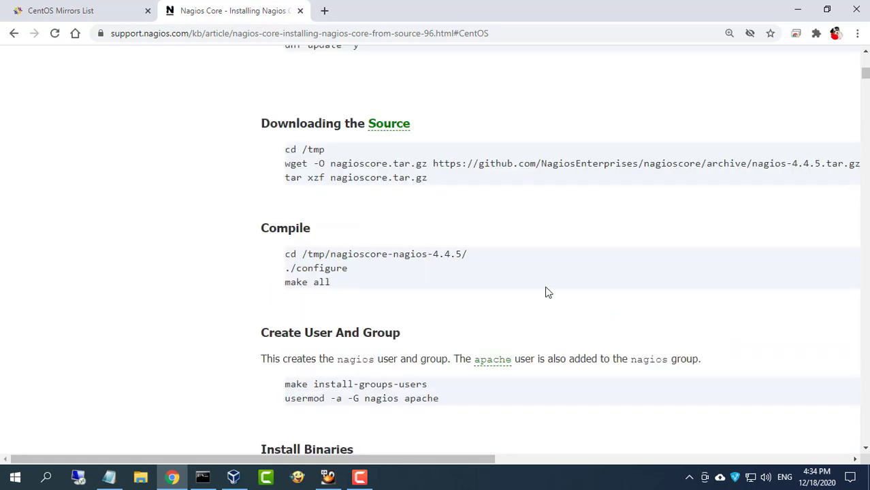
drag(267, 231, 332, 282)
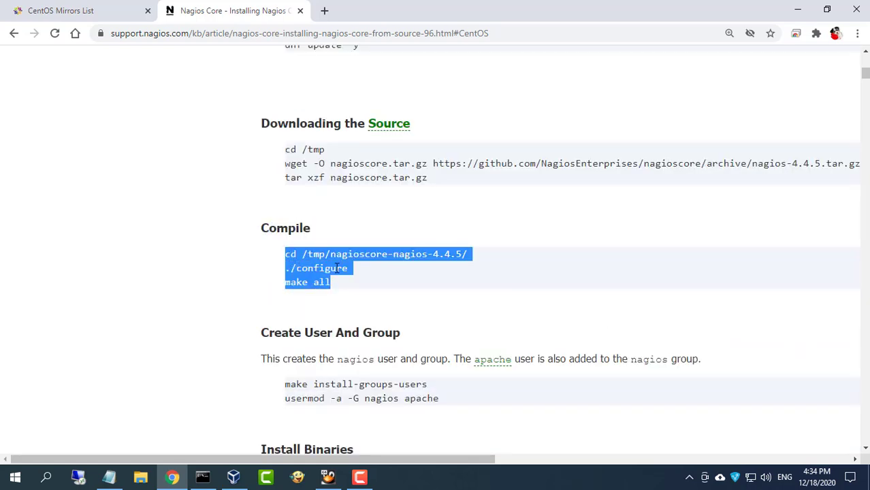
right_click(338, 271)
click(367, 276)
click(202, 477)
right_click(336, 288)
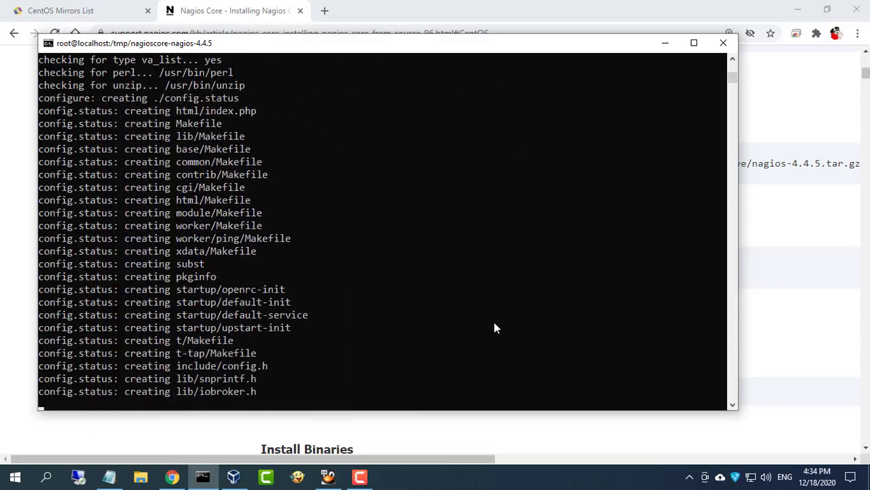
key(Return)
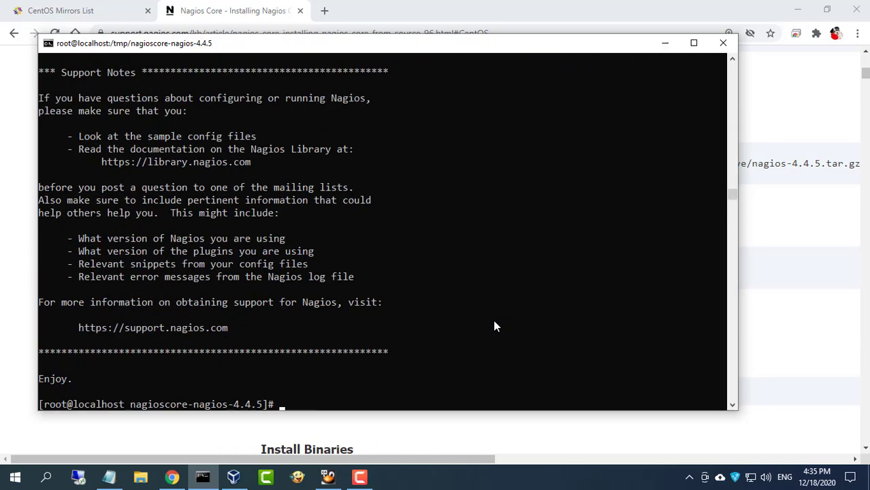
Run make install-groups-users and usermod -a -G nagios apache to create the nagios user and group
click(776, 317)
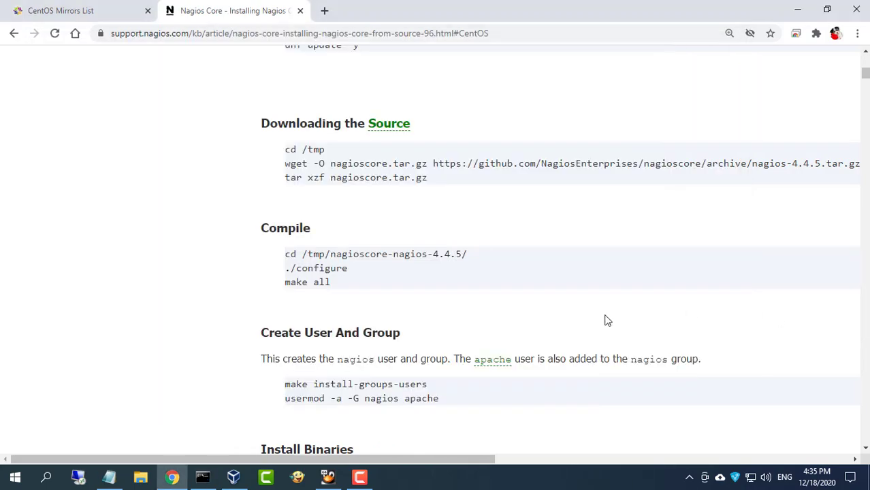
scroll(608, 320, down, 2)
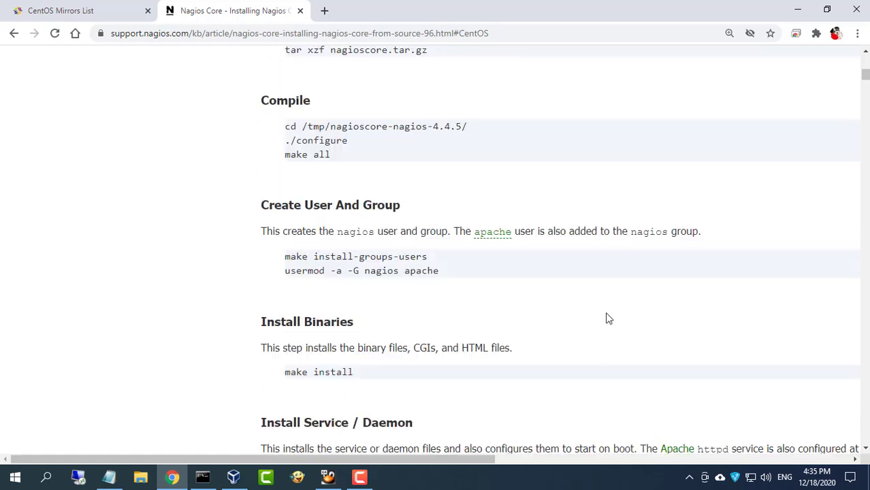
drag(295, 203, 407, 207)
click(410, 208)
drag(285, 257, 441, 270)
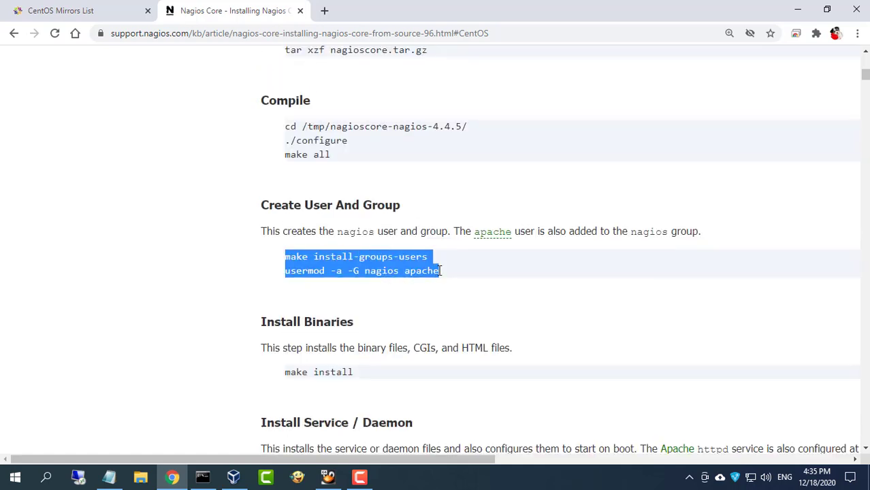
right_click(427, 271)
click(449, 279)
click(203, 477)
right_click(418, 191)
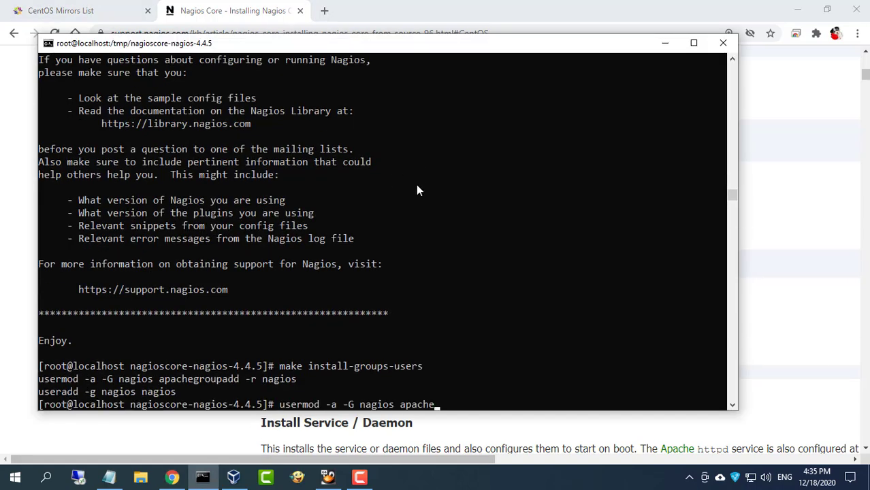
Run make install to install the Nagios binaries, CGIs and HTML files, then clear the screen
click(745, 235)
scroll(625, 236, down, 2)
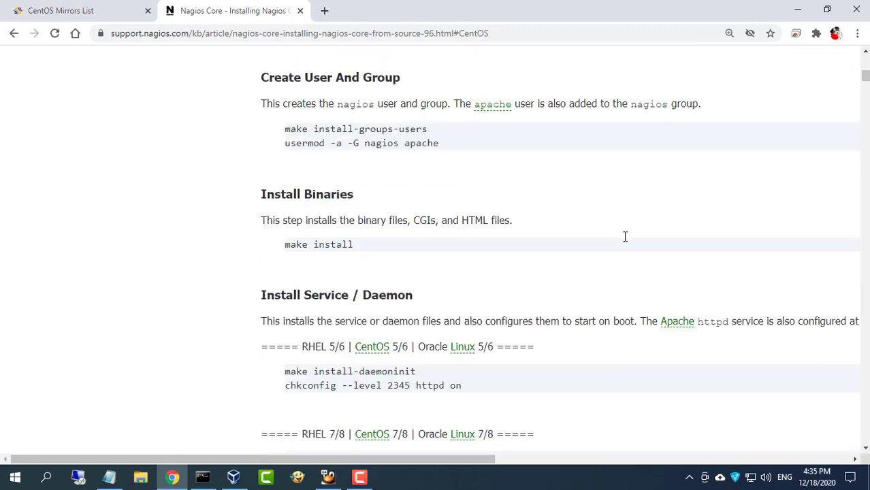
drag(287, 248, 355, 246)
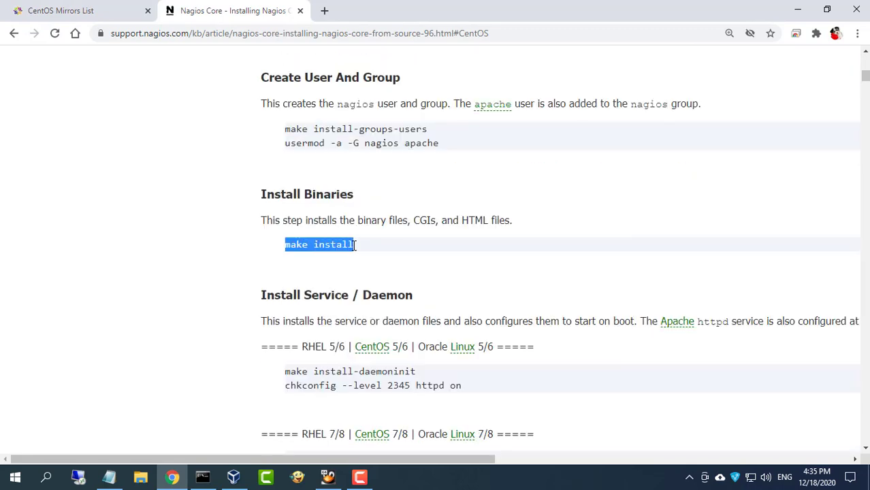
right_click(343, 243)
click(369, 250)
click(202, 477)
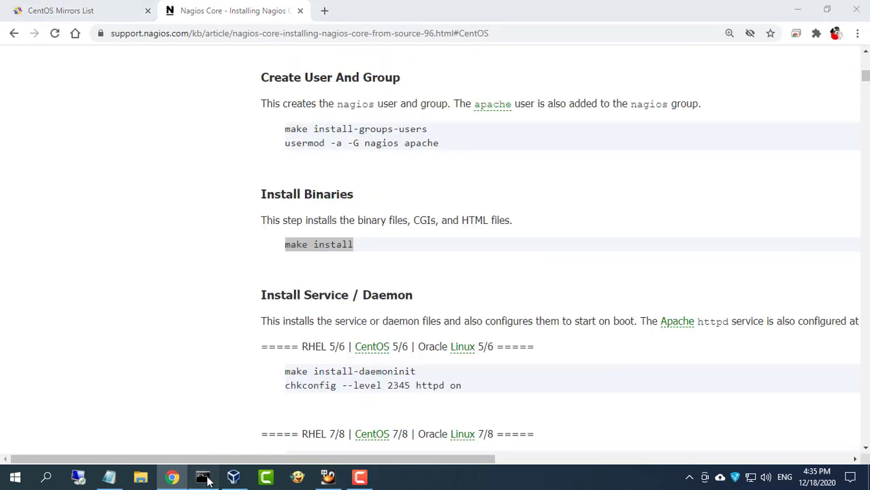
right_click(422, 204)
key(Return)
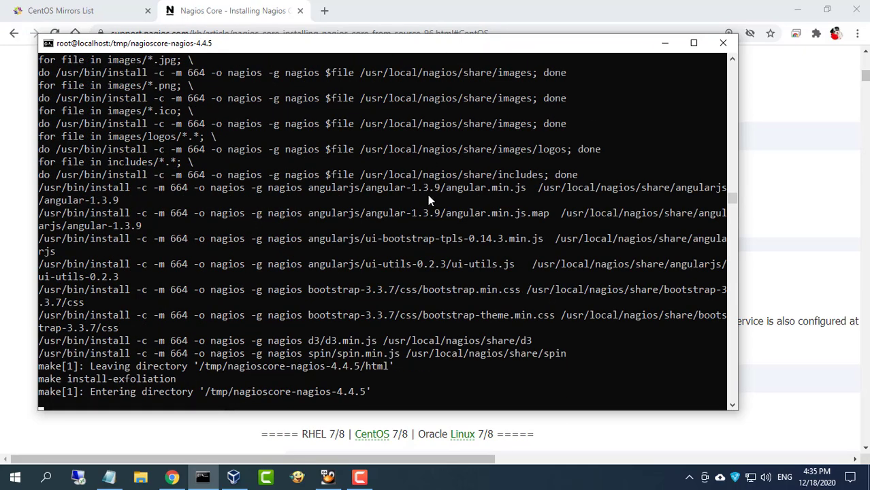
text(clear)
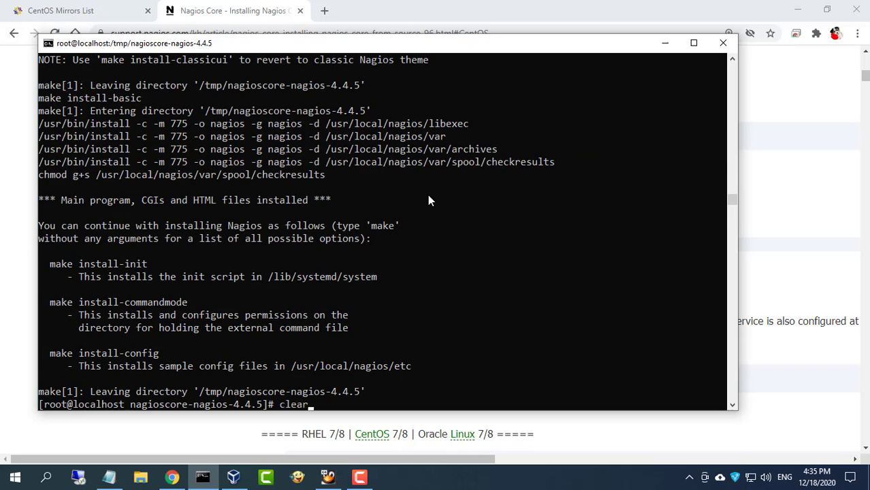
key(Return)
key(Return)
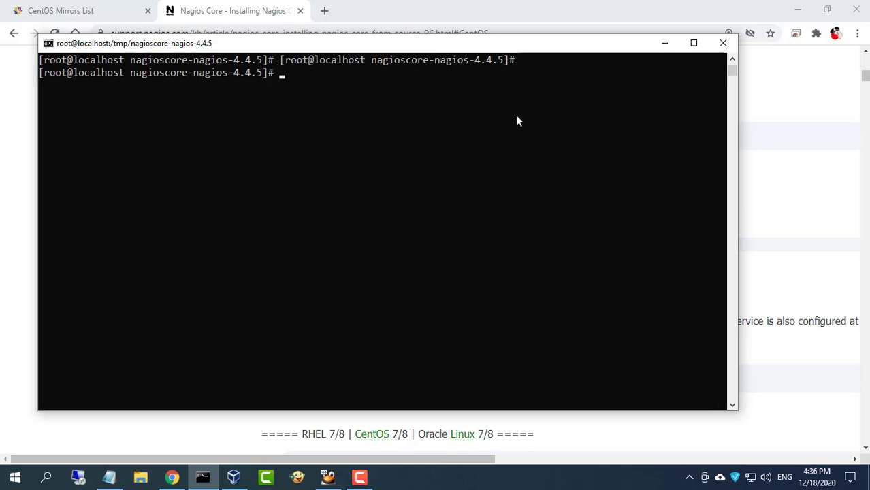
Run make install-daemoninit and systemctl enable httpd.service to install the service and enable Apache at boot
click(780, 207)
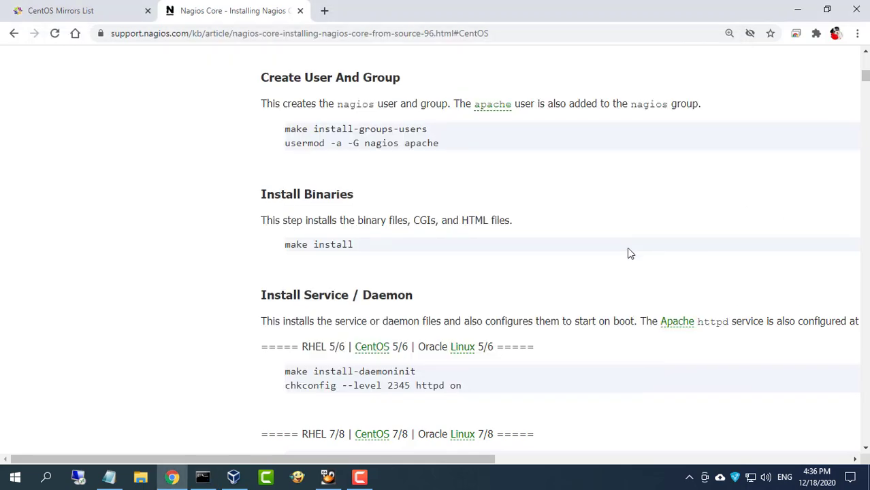
scroll(627, 253, down, 3)
drag(285, 266, 456, 284)
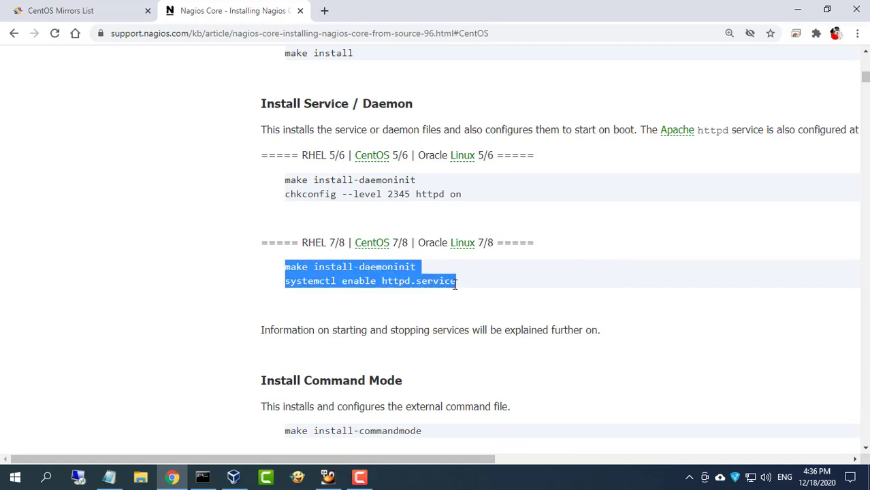
right_click(450, 285)
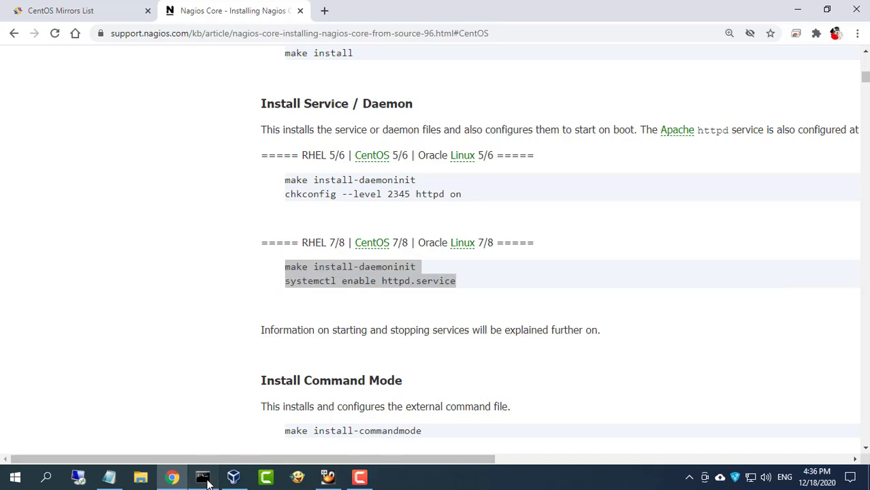
click(205, 477)
right_click(406, 279)
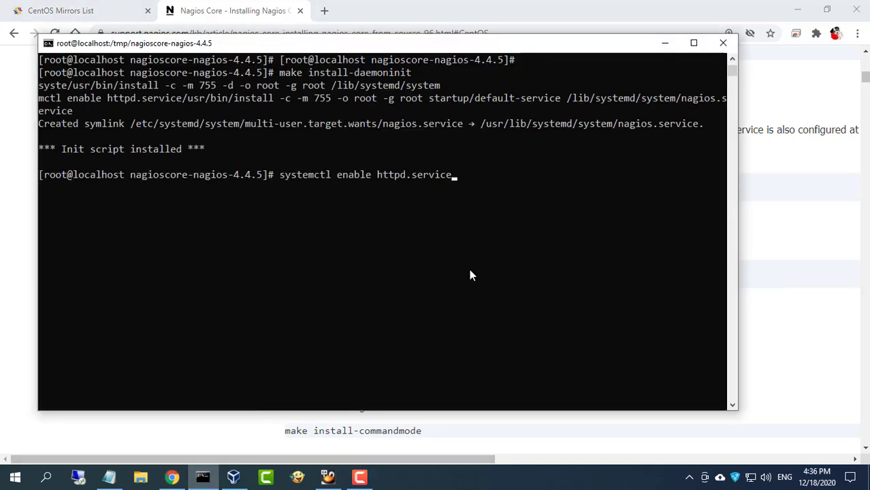
key(Return)
Run make install-commandmode to set up the external command directory
click(772, 302)
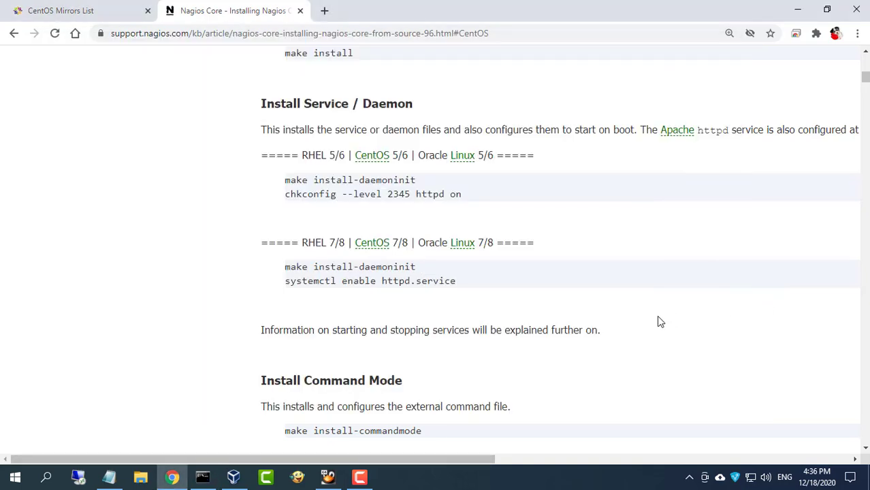
scroll(658, 316, down, 2)
drag(287, 304, 426, 307)
right_click(408, 304)
click(434, 315)
click(203, 477)
right_click(383, 276)
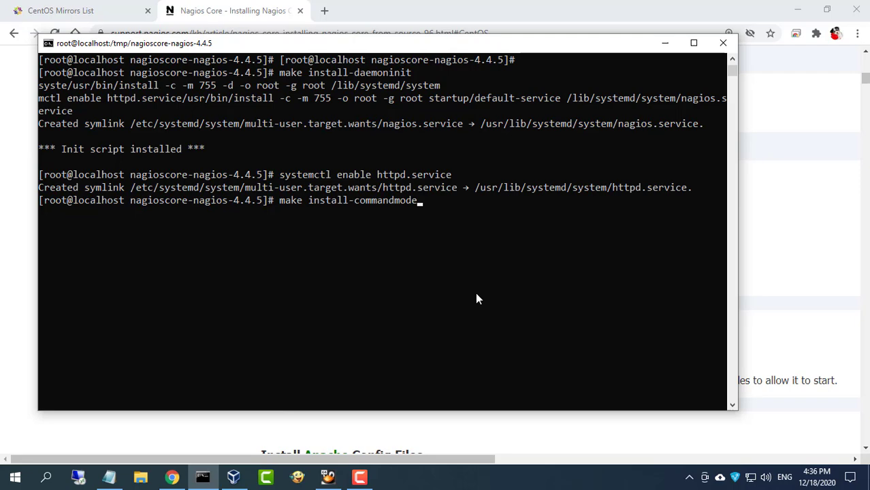
key(Return)
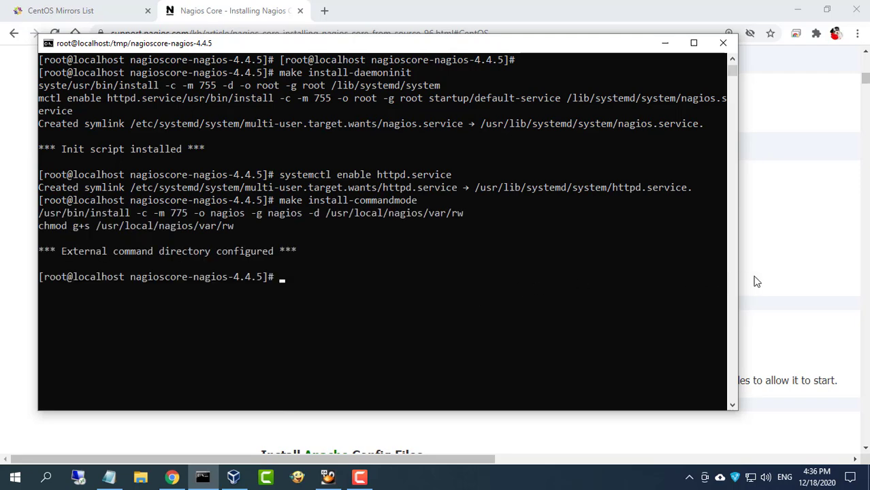
Run make install-config to install the sample Nagios configuration files
click(751, 281)
scroll(572, 296, down, 2)
drag(285, 278, 396, 277)
right_click(384, 280)
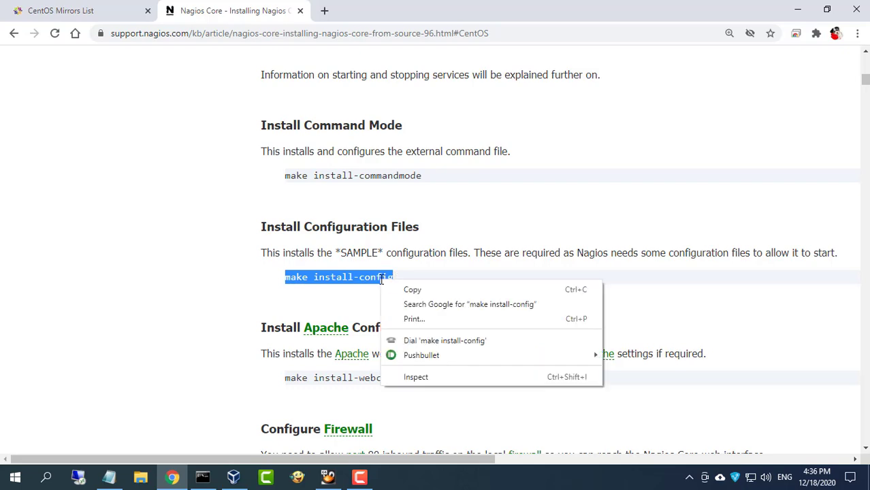
click(404, 288)
click(202, 477)
right_click(382, 214)
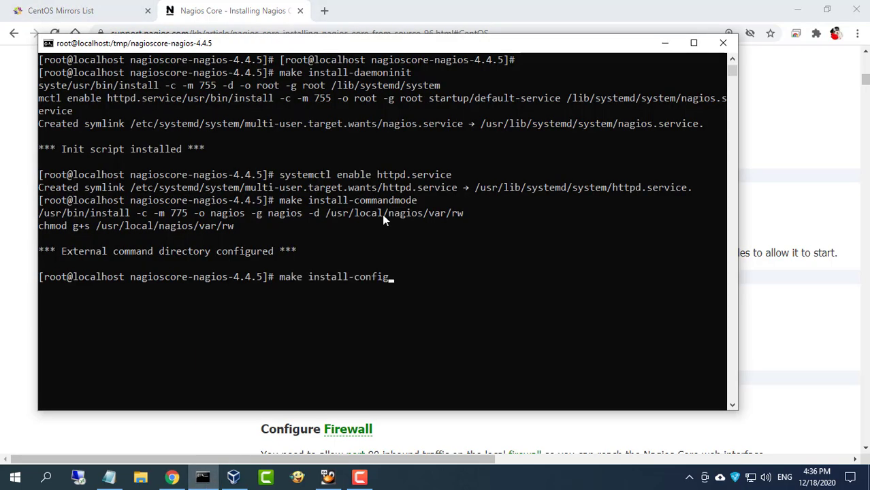
key(Return)
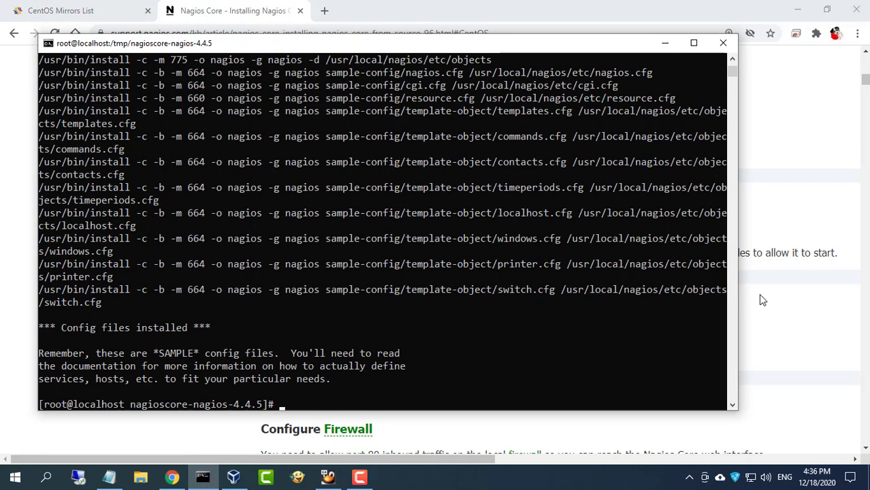
click(758, 296)
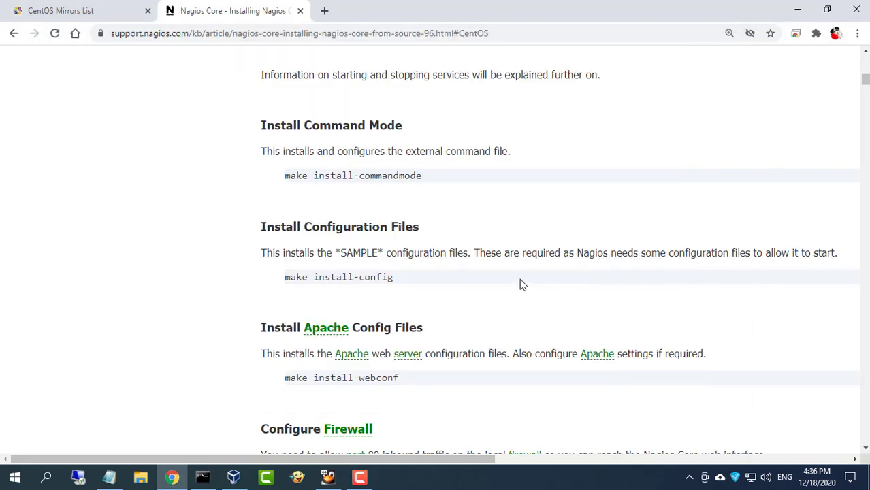
Run make install-webconf to install the Nagios Apache configuration file
scroll(519, 284, down, 2)
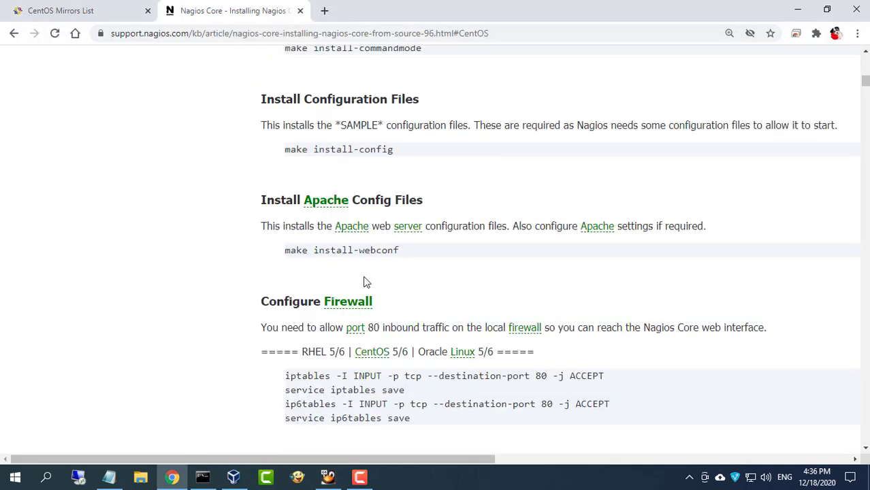
drag(285, 251, 404, 254)
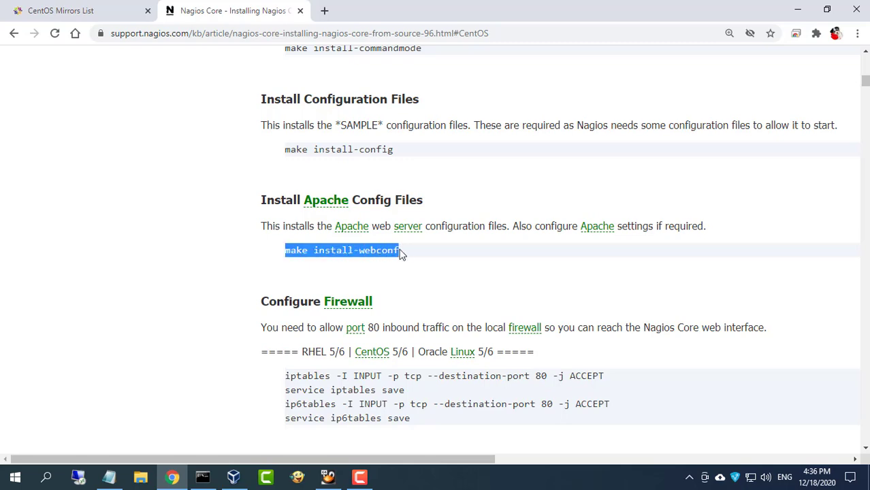
right_click(391, 250)
click(419, 261)
click(203, 478)
right_click(352, 291)
key(Return)
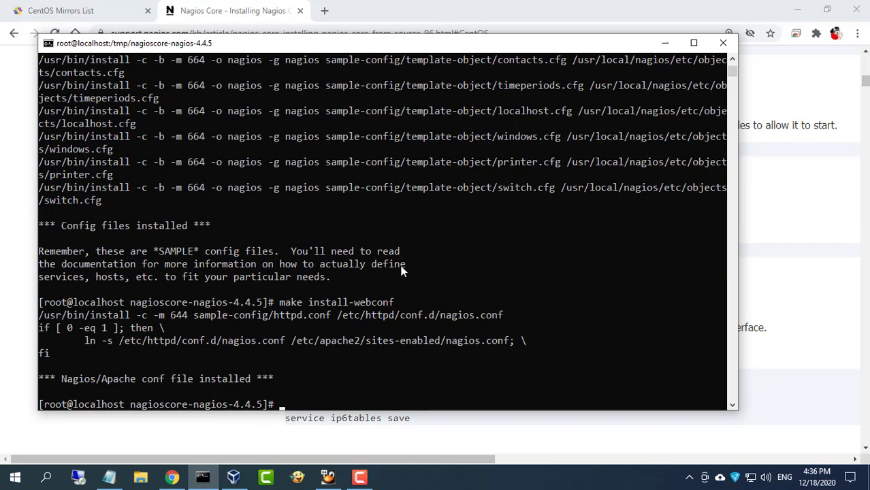
Open port 80/tcp in the public firewall zone with firewall-cmd --add-port=80/tcp
click(777, 290)
scroll(606, 291, down, 3)
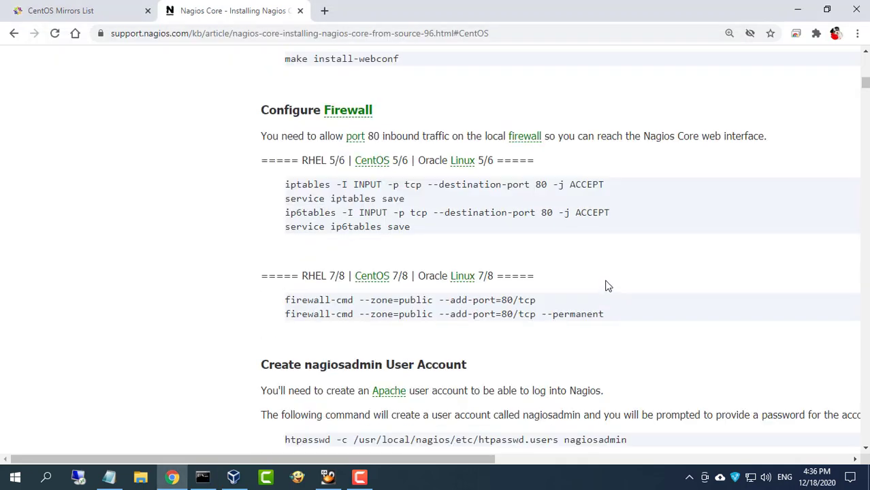
drag(285, 300, 538, 301)
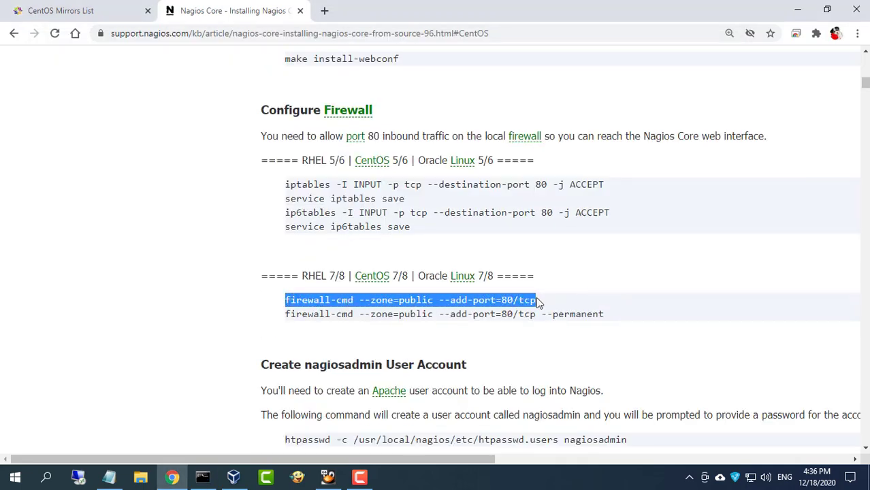
right_click(527, 304)
click(549, 311)
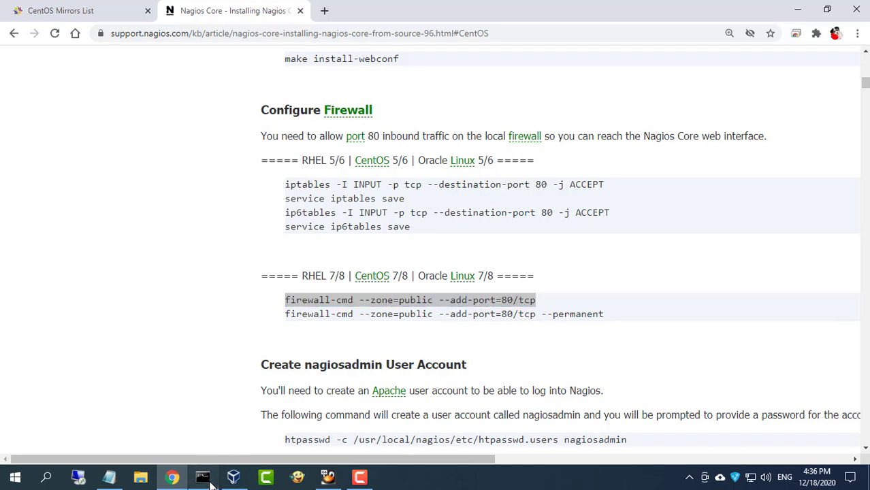
click(202, 477)
right_click(373, 266)
key(Return)
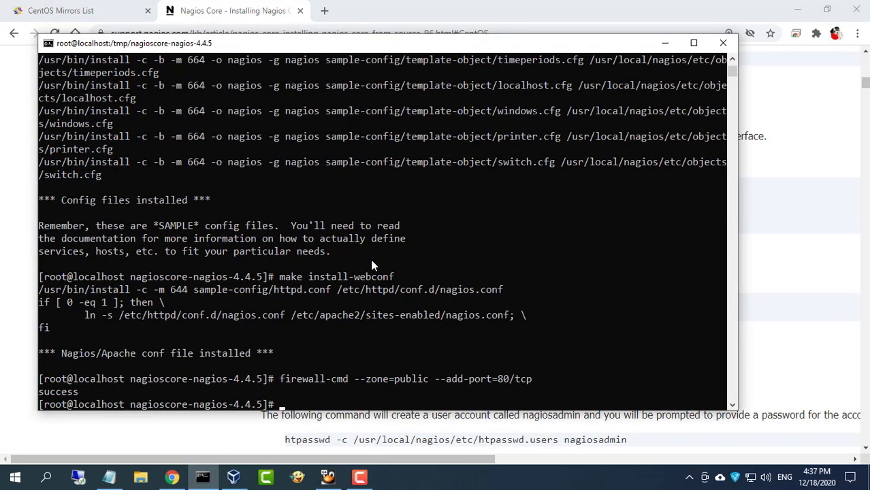
Add the permanent firewall-cmd rule for port 80/tcp in the public zone
key(alt+Tab)
drag(287, 314, 605, 312)
right_click(606, 312)
click(612, 327)
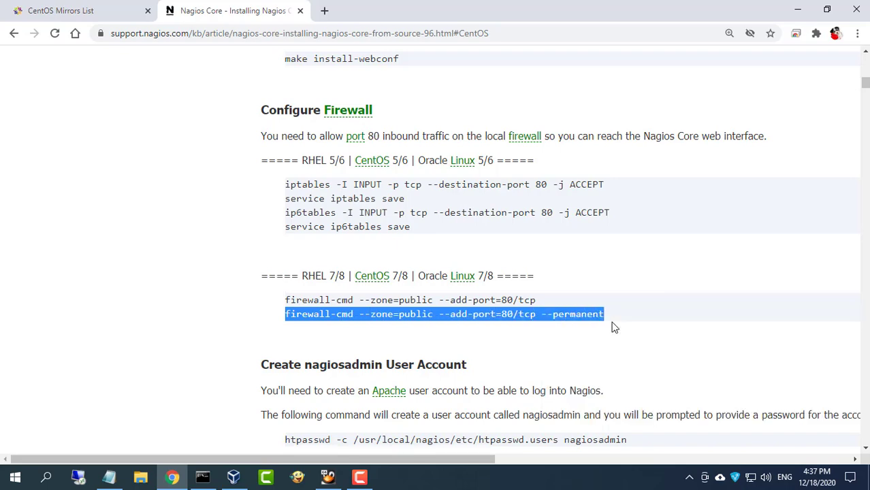
key(alt+Tab)
right_click(348, 319)
key(Return)
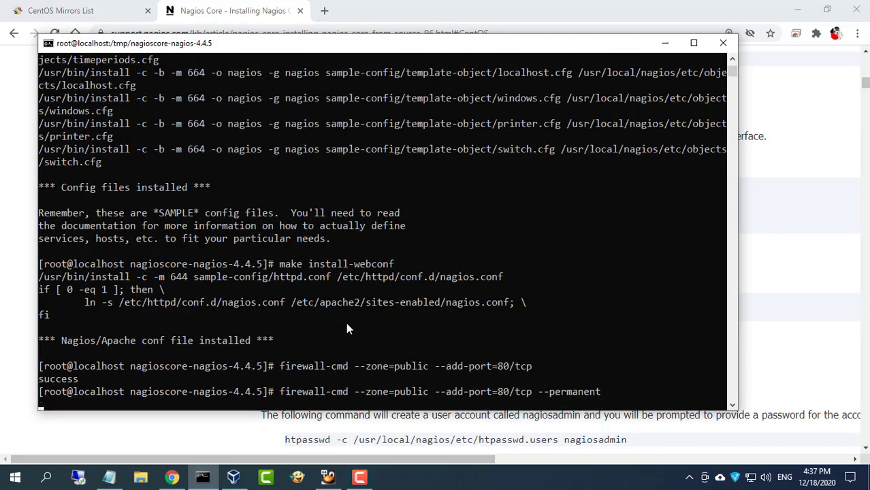
Create the nagiosadmin web login with htpasswd, entering its password twice, then clear the terminal
key(alt+Tab)
scroll(526, 310, down, 2)
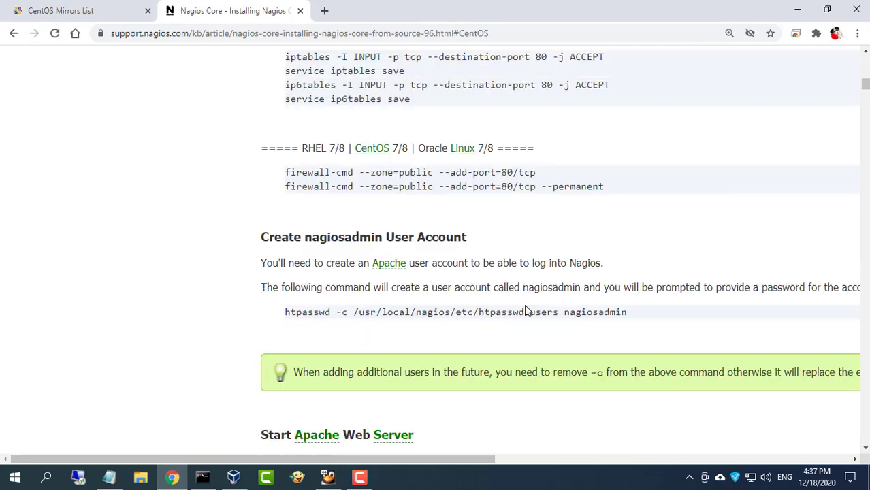
drag(286, 314, 627, 312)
right_click(611, 314)
click(613, 324)
key(alt+Tab)
right_click(416, 273)
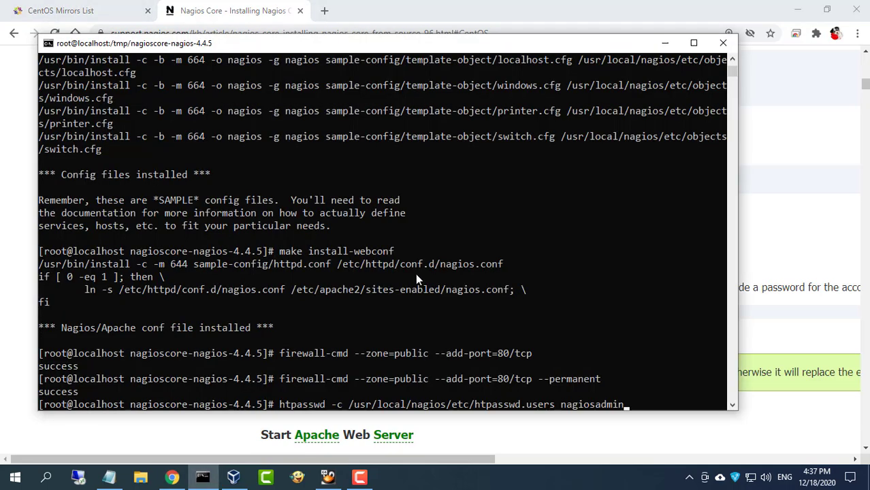
key(Return)
key(Return)
key(Return)
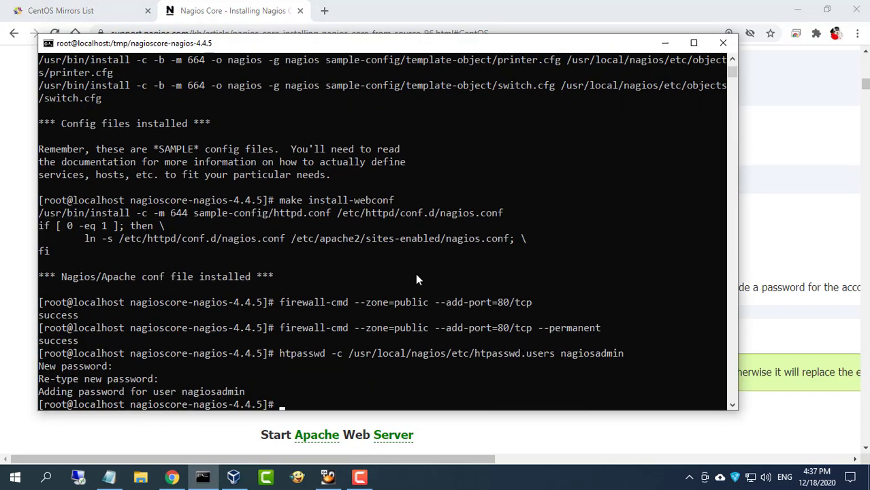
text(clear)
key(Return)
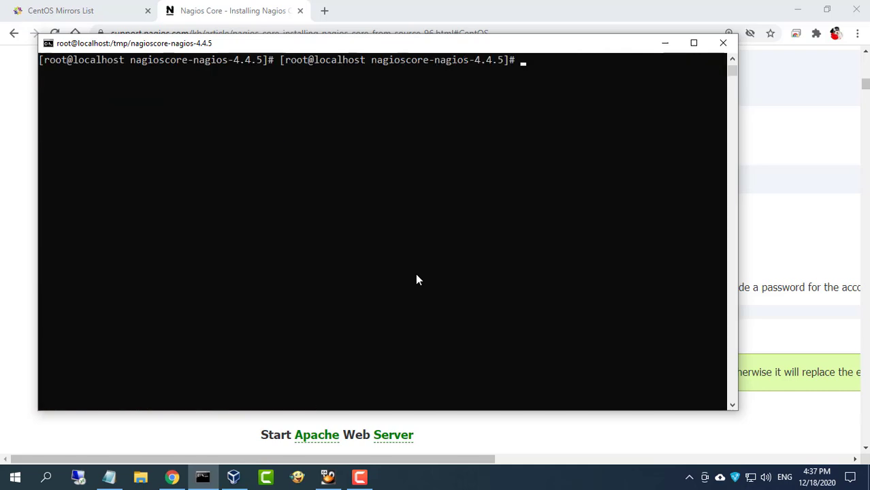
key(Return)
Start the Apache web server with systemctl start httpd.service
click(791, 235)
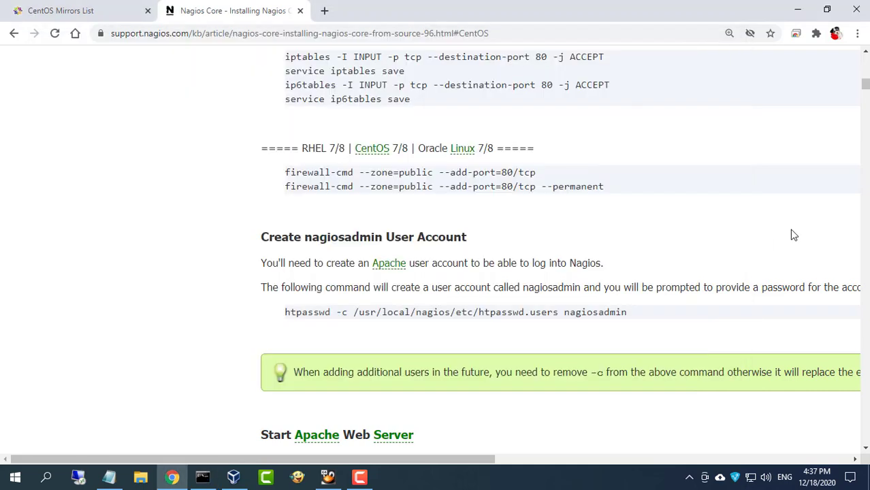
scroll(512, 342, down, 1)
scroll(512, 342, down, 2)
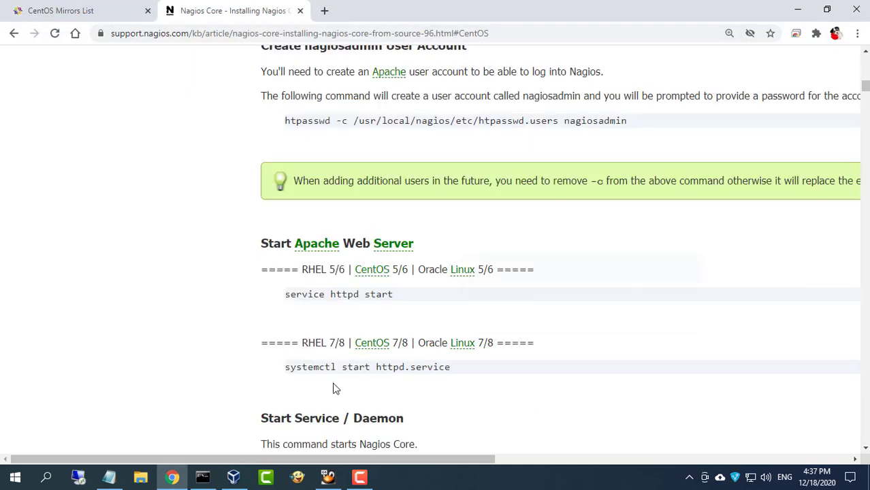
drag(286, 369, 453, 371)
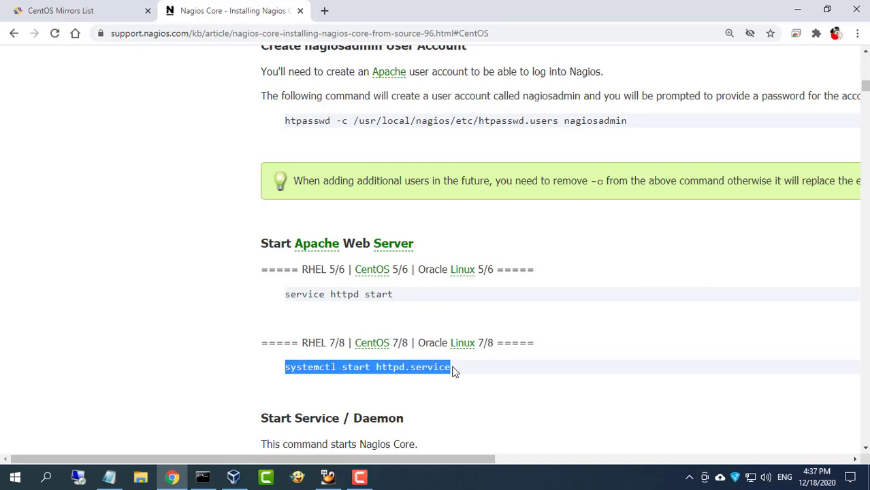
right_click(441, 368)
click(512, 271)
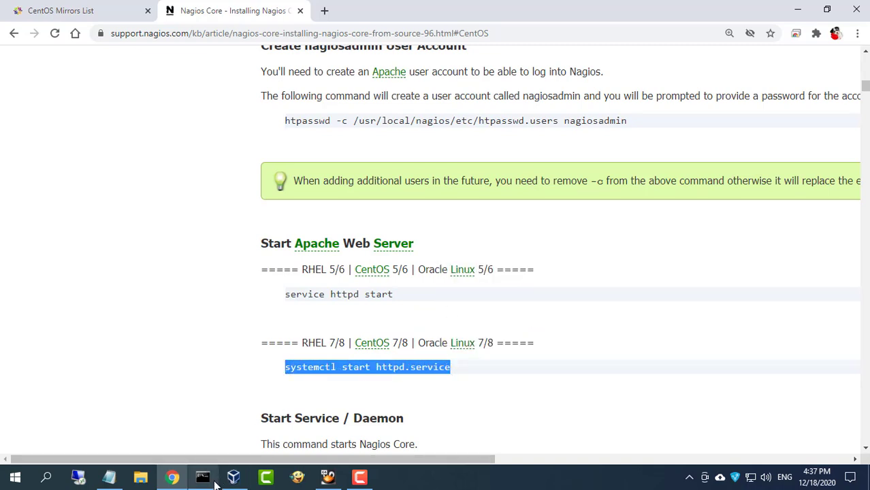
click(212, 481)
right_click(373, 283)
key(Return)
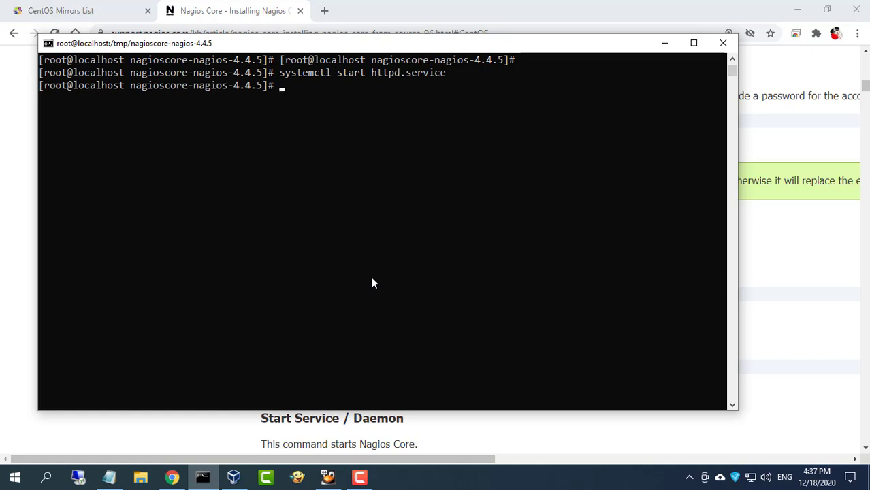
Start Nagios with systemctl start nagios.service and move on to the guide's Test Nagios section
click(793, 334)
scroll(627, 328, down, 3)
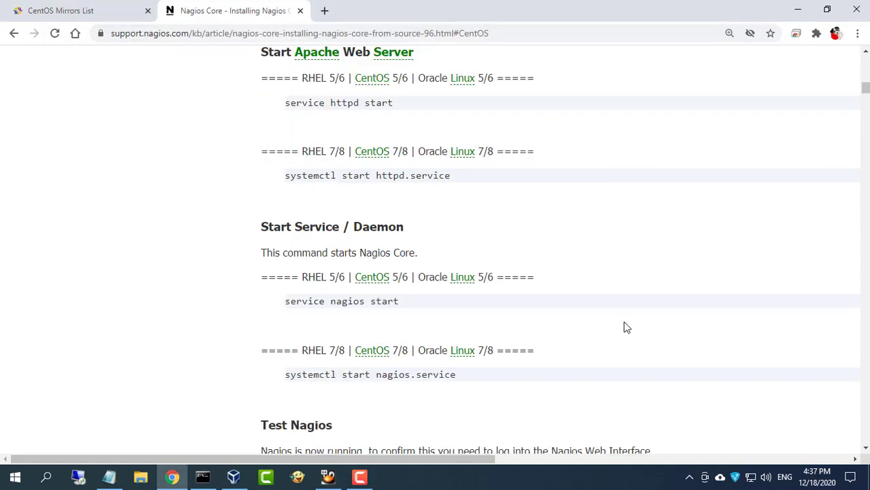
scroll(626, 328, down, 1)
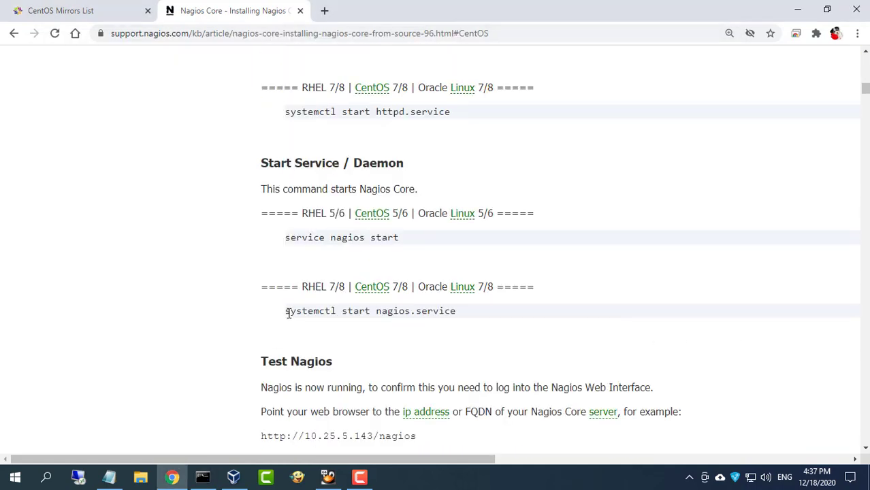
drag(296, 312, 463, 317)
right_click(443, 311)
click(469, 323)
click(202, 472)
right_click(381, 243)
key(Return)
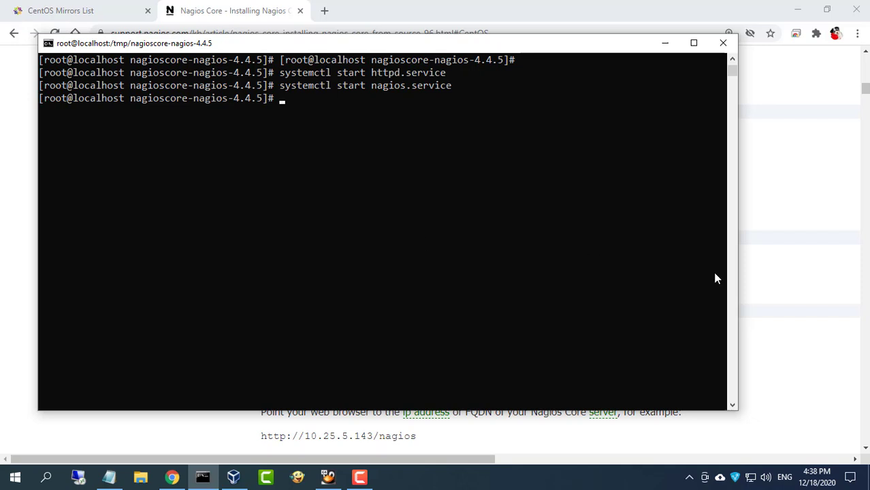
click(786, 301)
scroll(525, 299, down, 2)
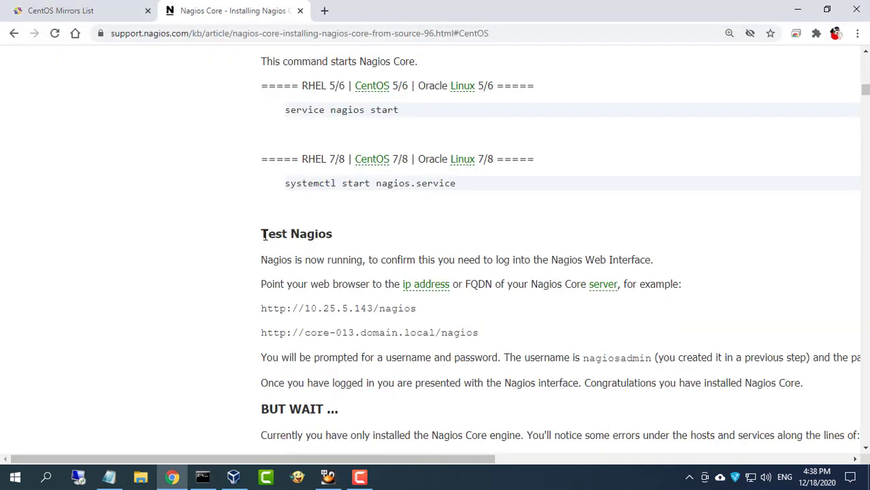
drag(264, 235, 340, 240)
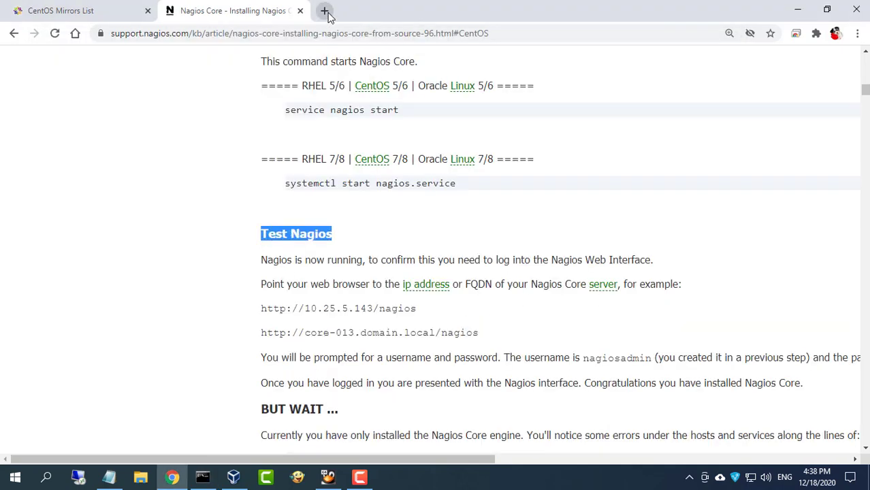
Load 10.11.32.240/nagios in a new browser tab, dropping the autocompleted nagiosxi suffix
click(324, 10)
text(10.11.3)
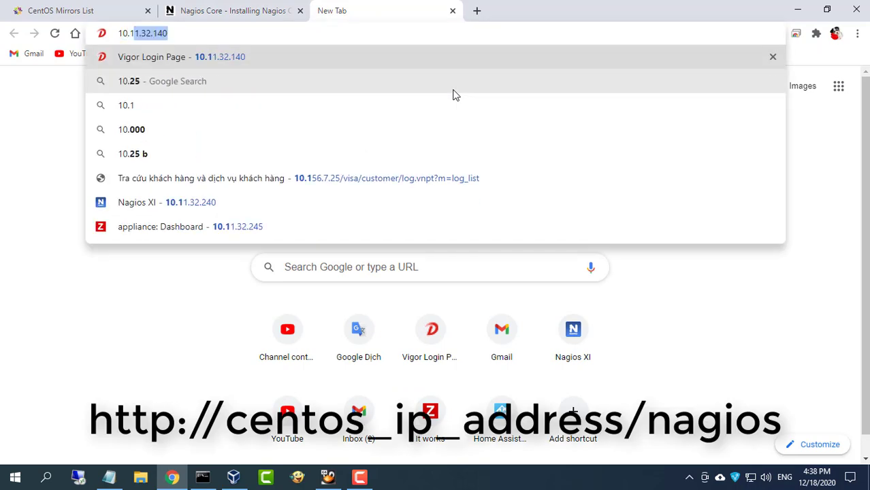
text(2.240)
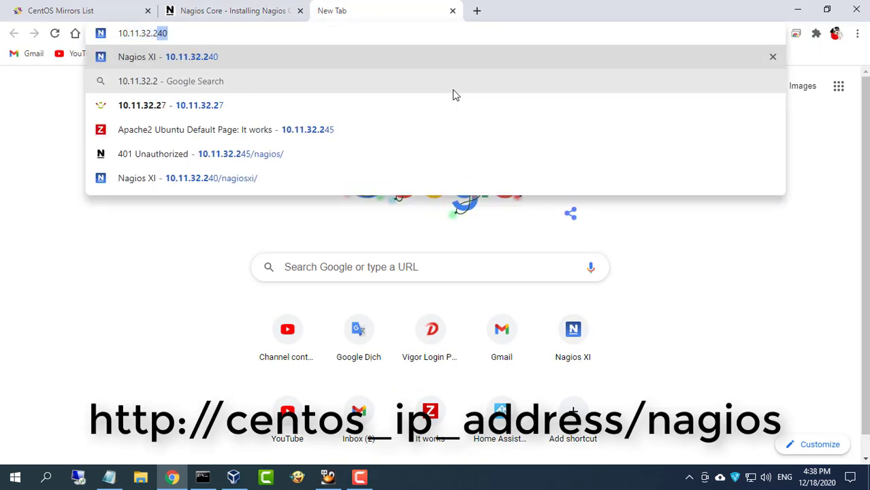
text(/n)
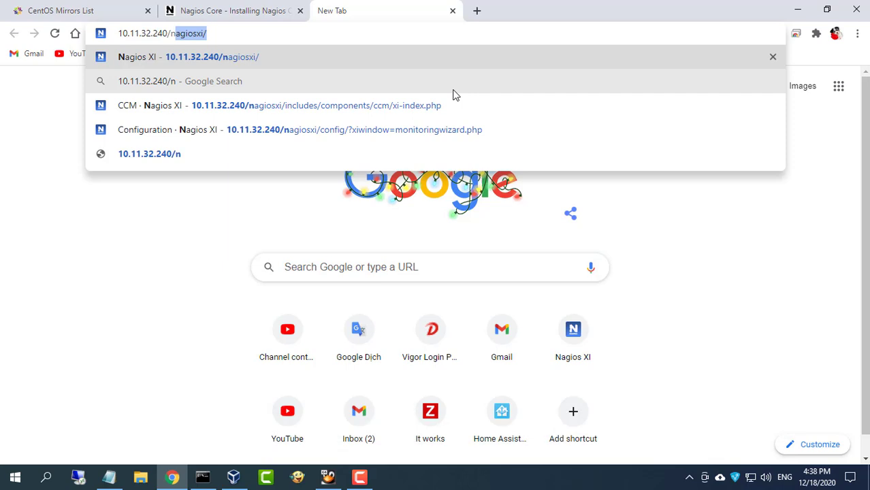
text(agios)
key(Delete)
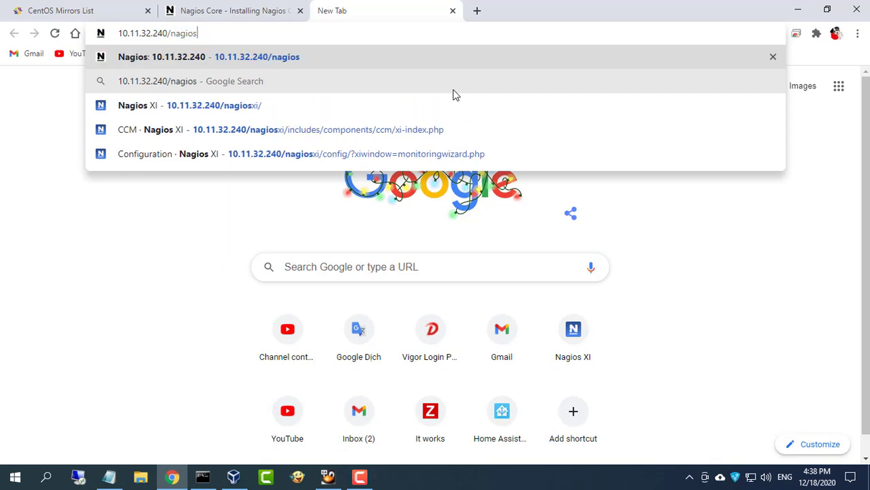
key(Return)
Sign in to the Nagios web interface with the nagiosadmin credentials, then return to the guide tab
click(444, 113)
drag(443, 114, 347, 116)
drag(404, 142, 324, 147)
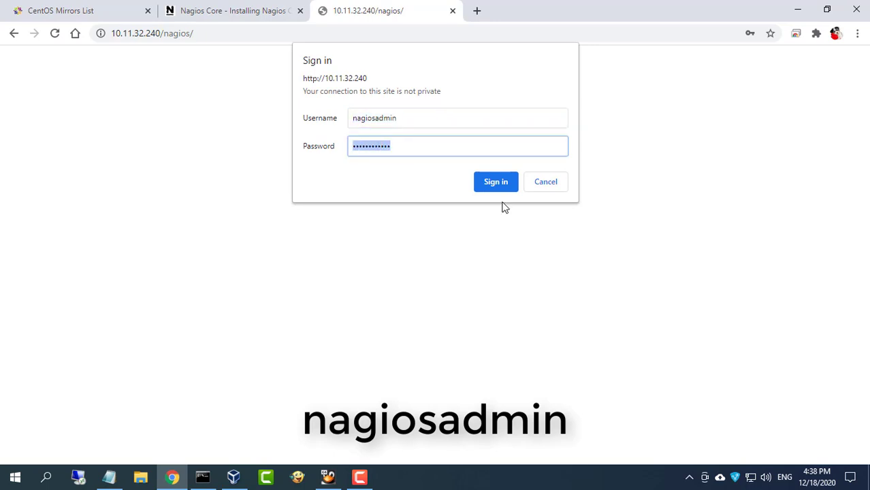
text(nagiosad)
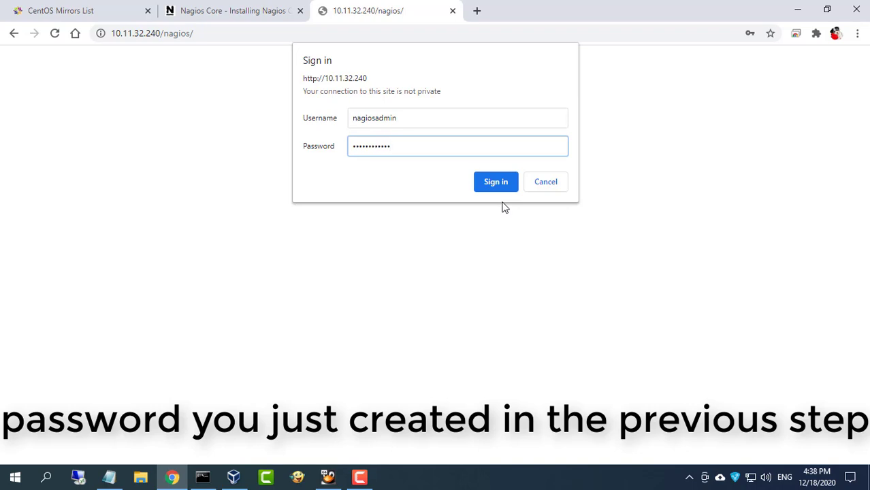
click(505, 185)
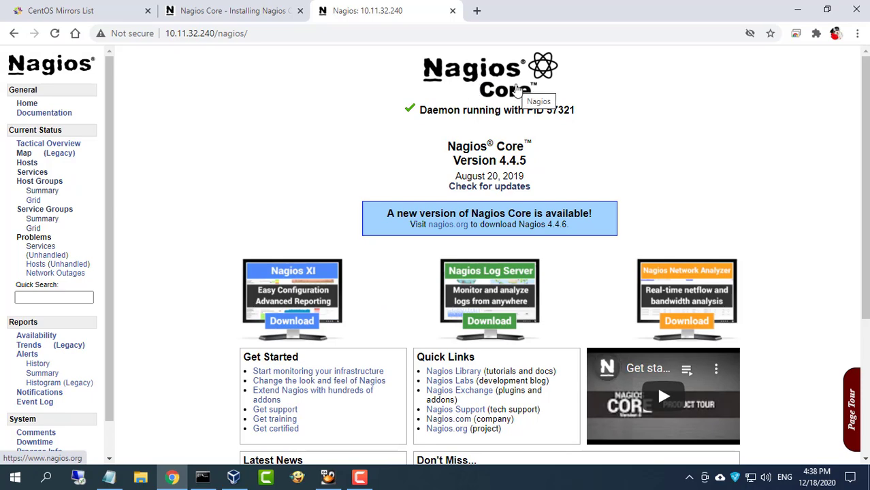
click(210, 17)
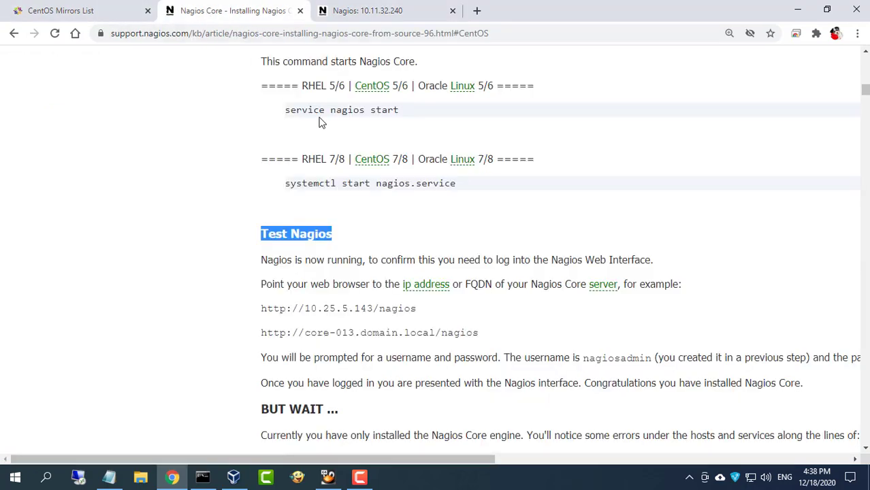
Install the CentOS 8 plugin prerequisites by running the guide's yum install command in the terminal
scroll(535, 232, down, 1)
drag(269, 345, 350, 346)
scroll(365, 340, down, 2)
scroll(366, 337, down, 3)
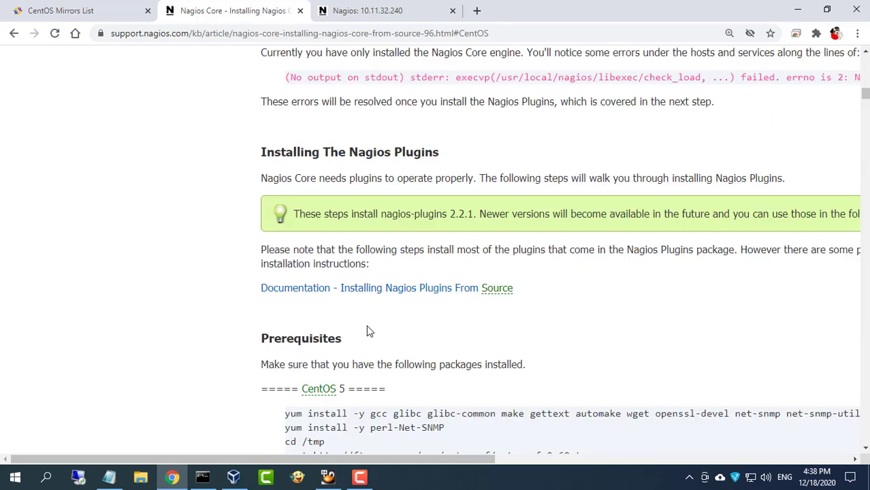
scroll(367, 325, down, 1)
drag(261, 88, 458, 87)
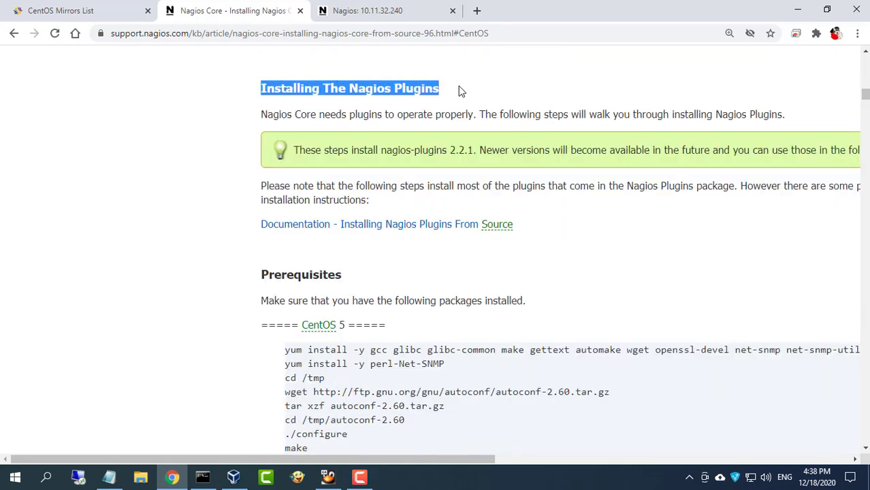
scroll(404, 192, down, 2)
scroll(417, 222, down, 2)
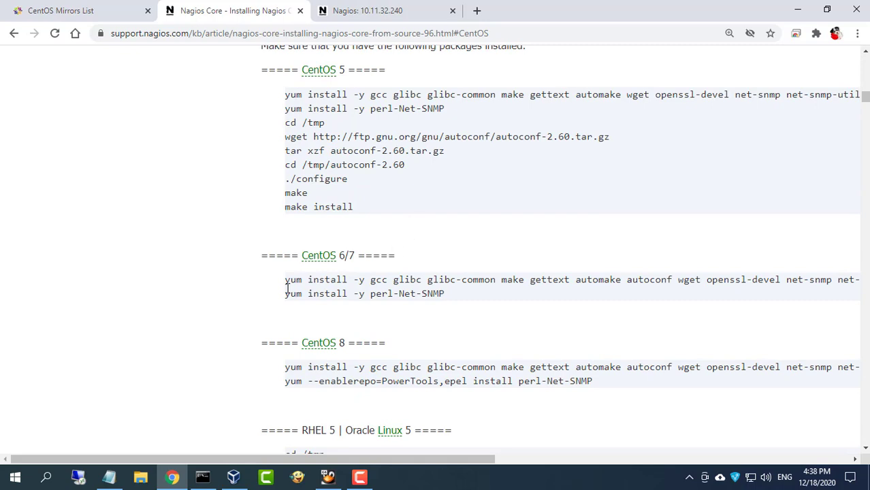
drag(345, 460, 468, 459)
drag(64, 367, 772, 371)
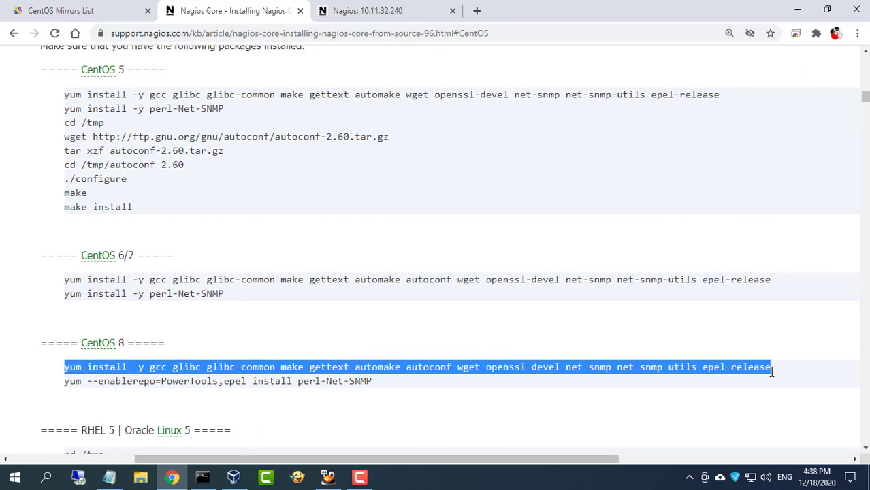
right_click(761, 368)
click(652, 274)
click(208, 477)
right_click(316, 262)
key(Return)
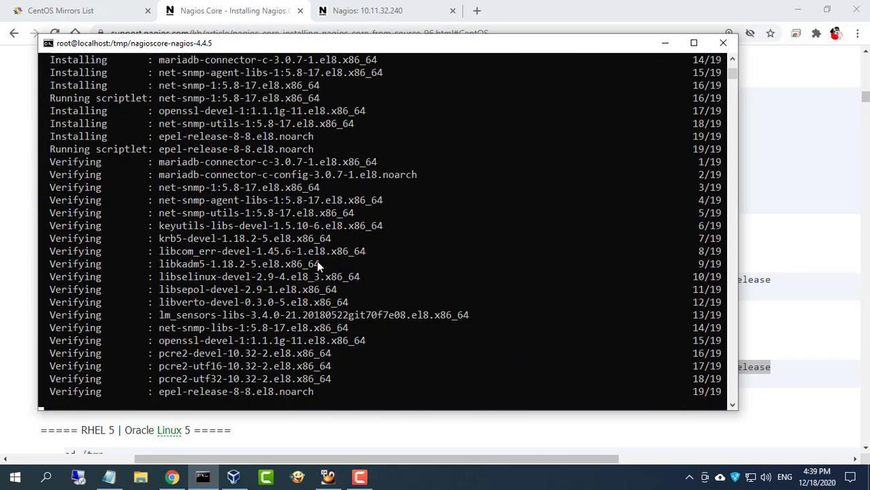
Download nagios-plugins 2.2.1 into /tmp, extract it with tar zxf, and list the directory
click(665, 43)
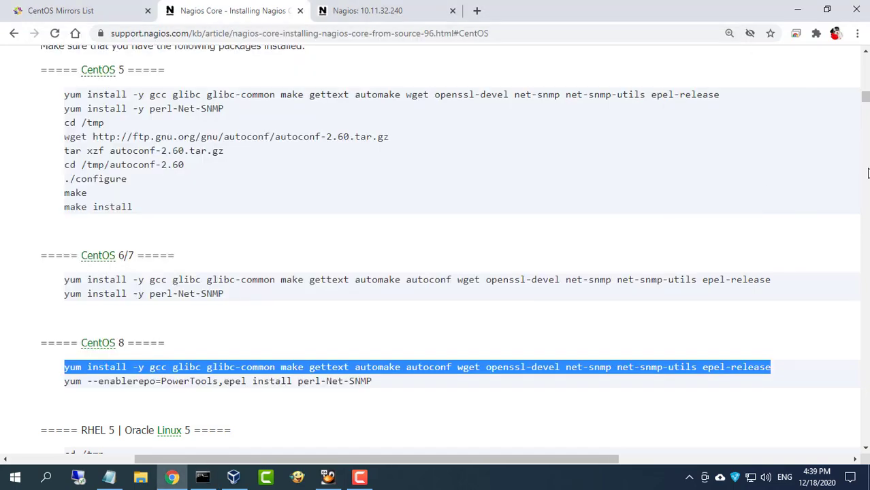
scroll(499, 263, down, 4)
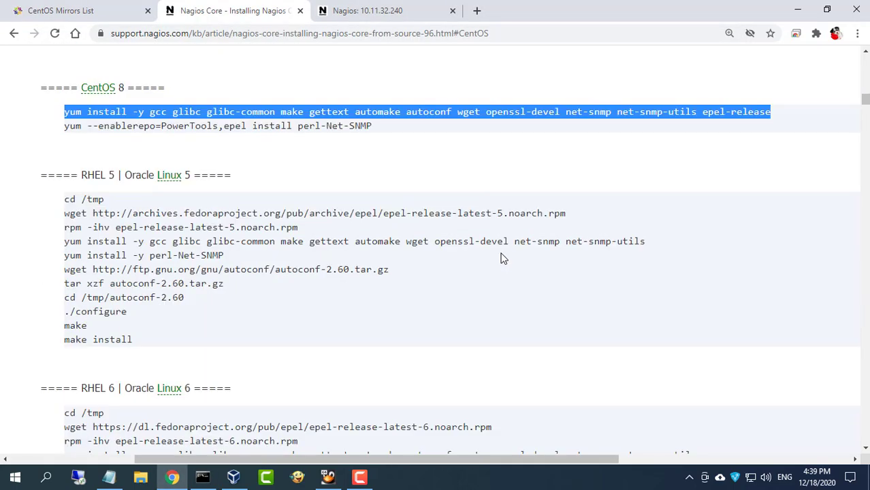
scroll(502, 258, down, 10)
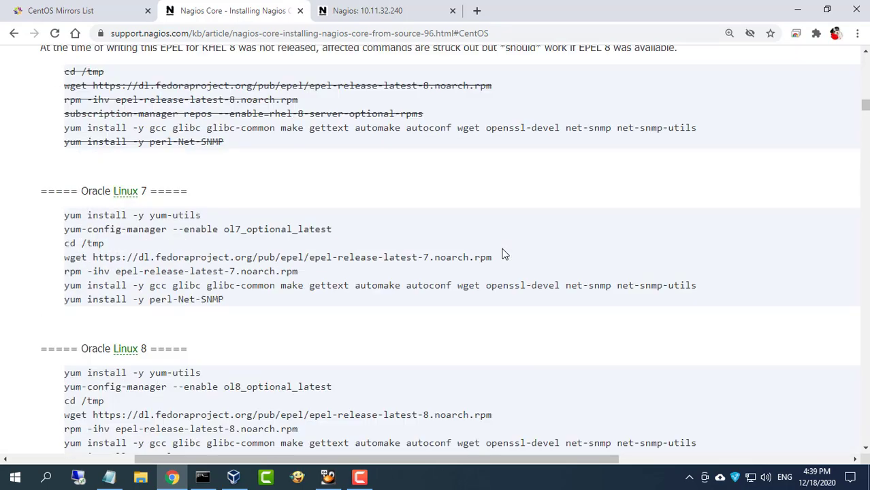
scroll(504, 254, down, 4)
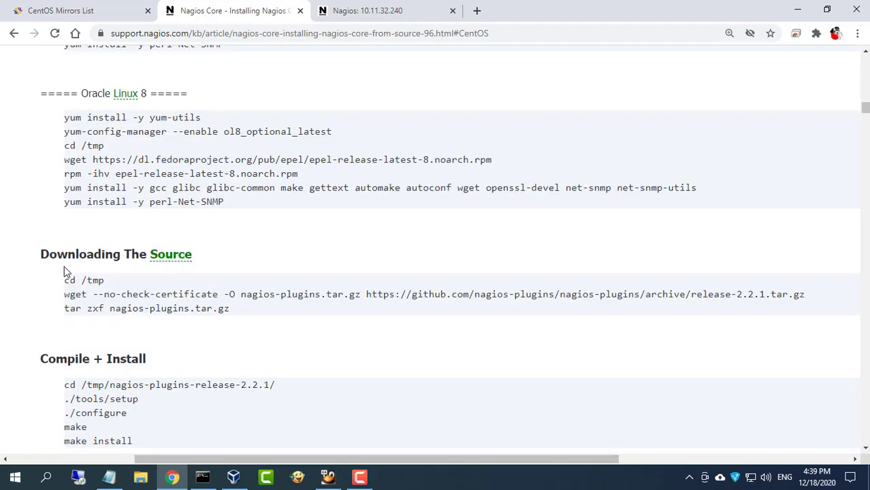
drag(39, 255, 219, 263)
drag(66, 280, 229, 311)
right_click(229, 311)
click(251, 318)
click(202, 477)
right_click(324, 275)
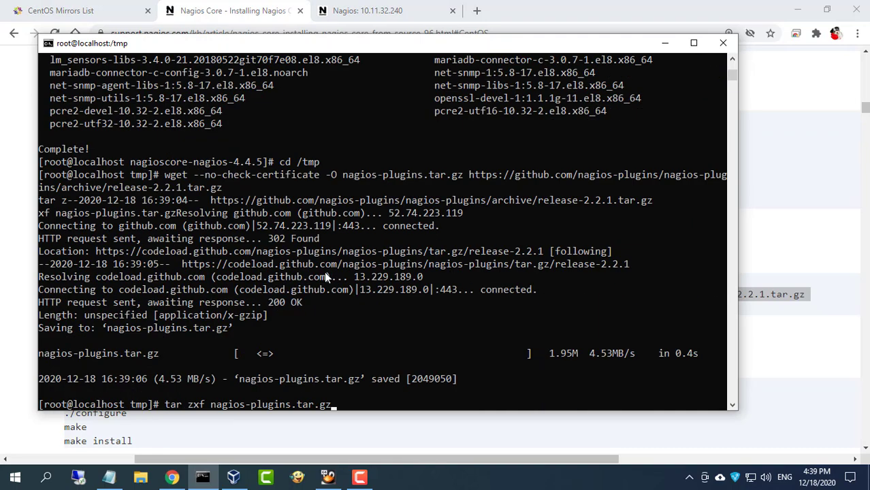
key(Return)
text(ls)
key(Return)
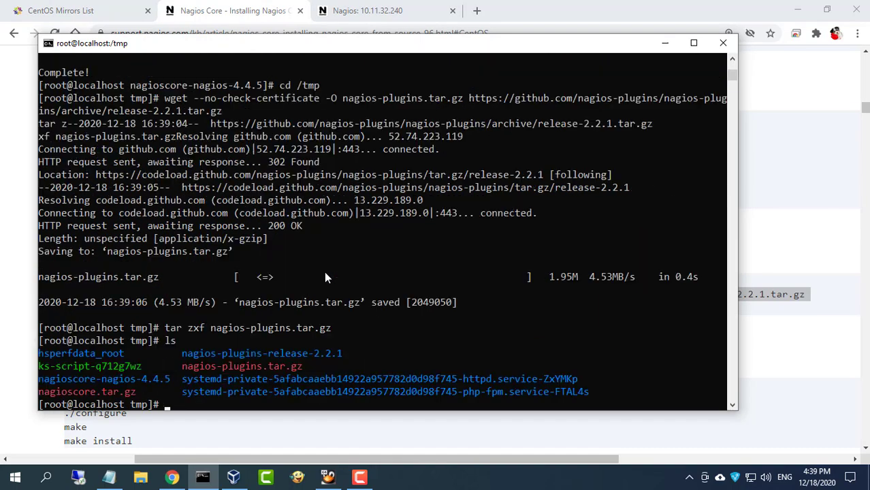
Copy the plugins Compile + Install command block from the installation guide
click(784, 347)
scroll(485, 336, down, 2)
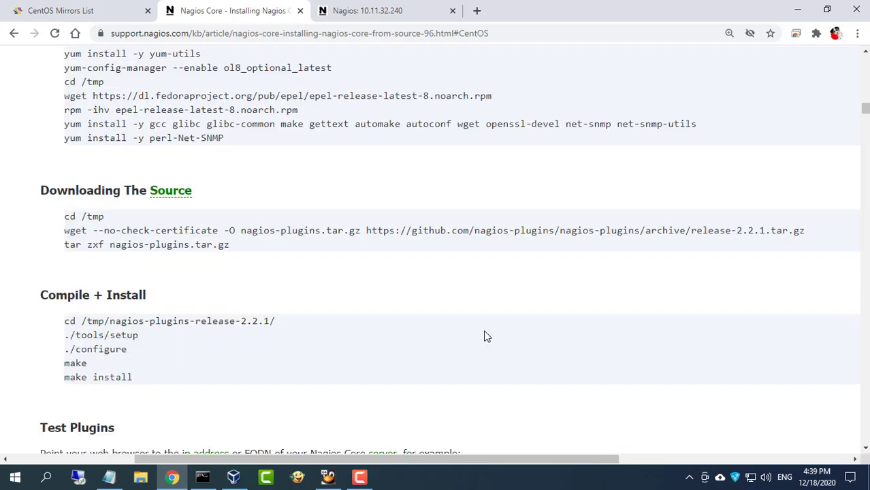
drag(42, 234, 162, 239)
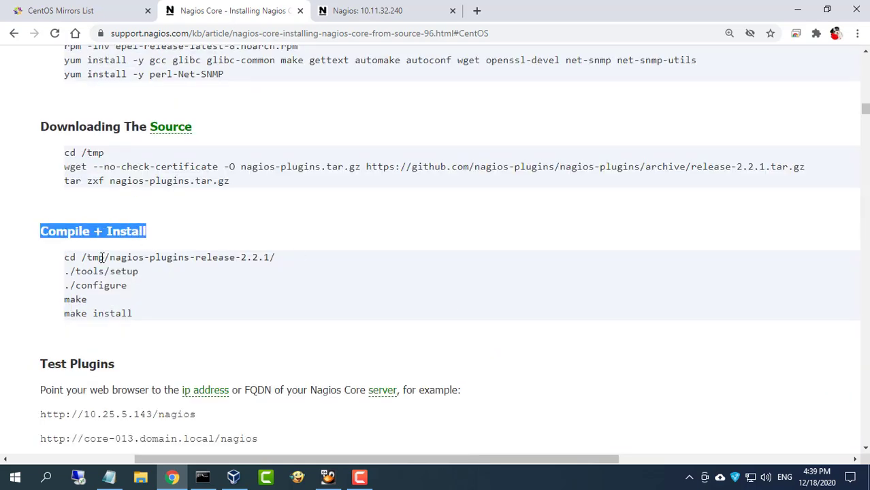
drag(66, 258, 135, 313)
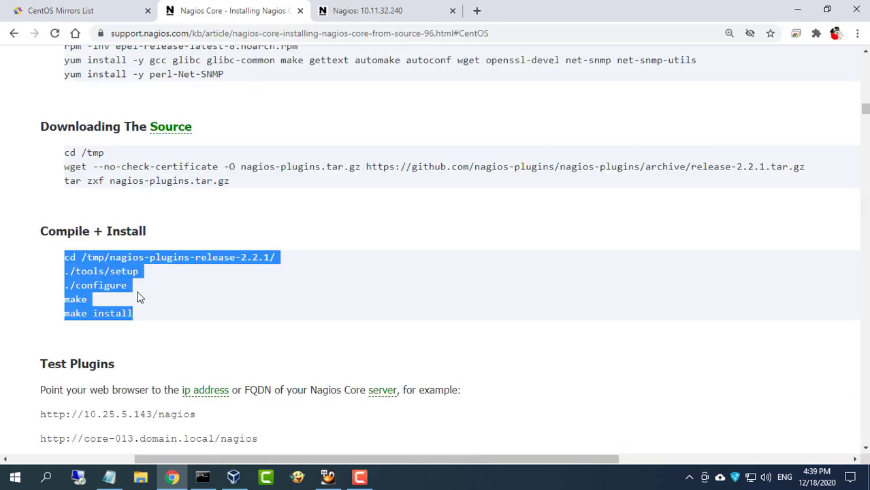
right_click(140, 259)
click(167, 272)
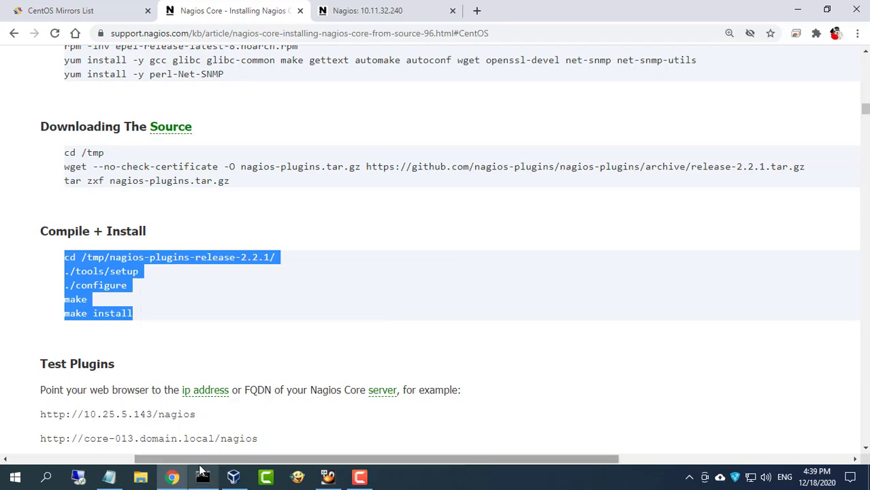
Compile and install the Nagios plugins, then start nagios.service with systemctl
click(202, 477)
right_click(323, 306)
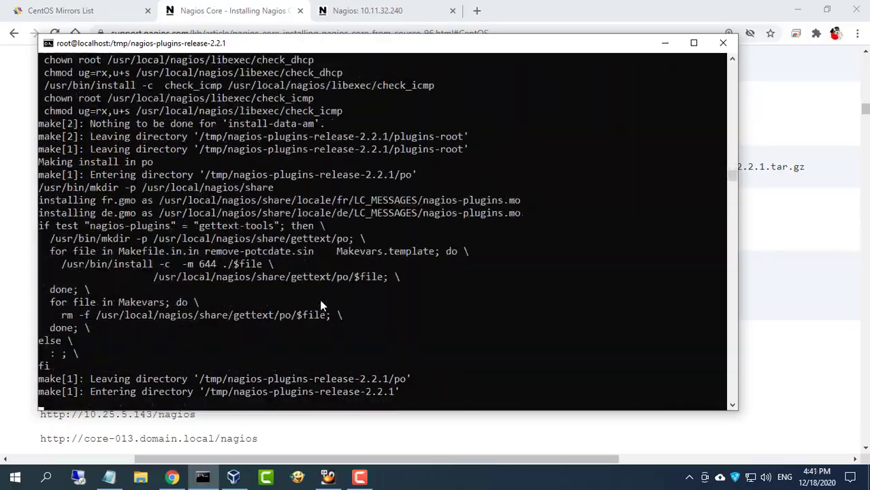
click(788, 330)
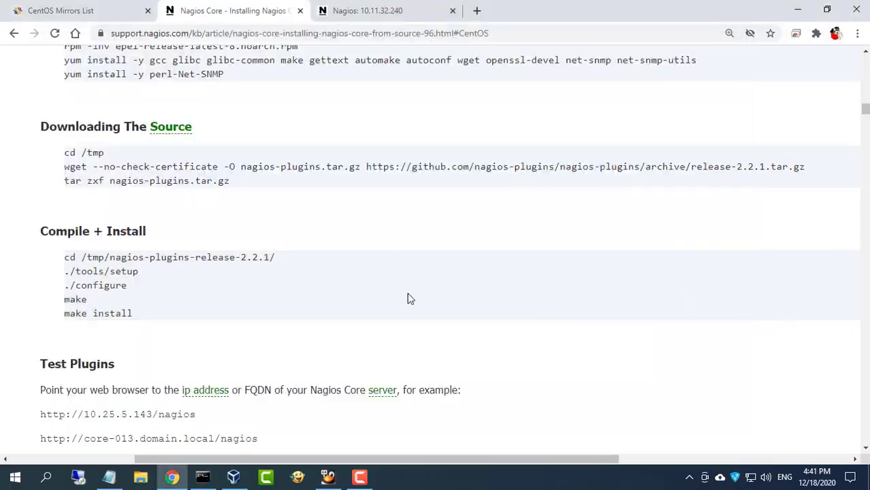
scroll(354, 294, down, 4)
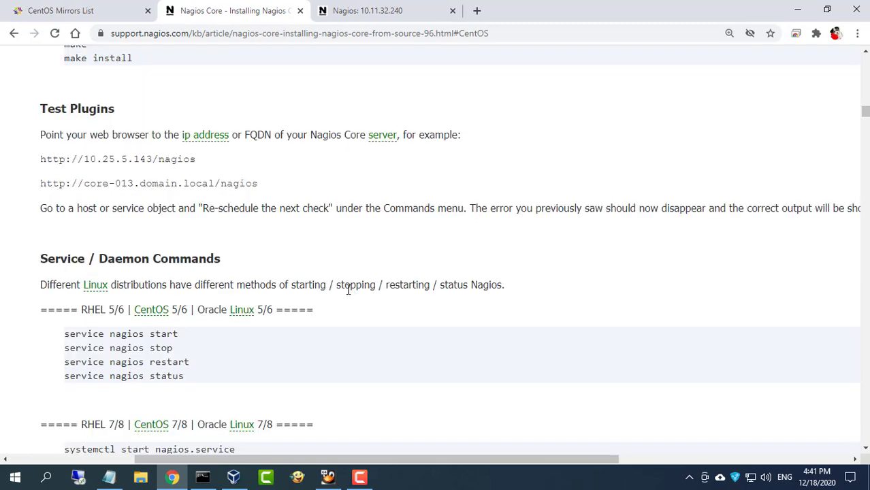
scroll(243, 348, down, 4)
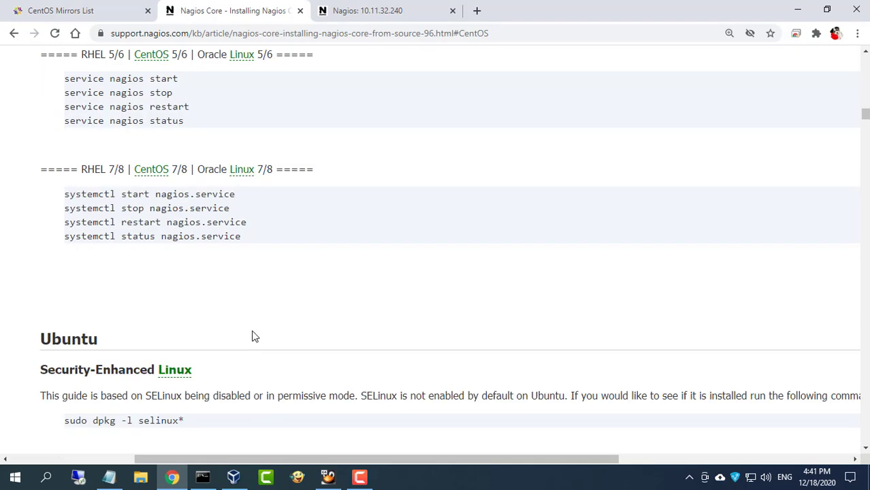
scroll(69, 196, up, 1)
drag(107, 271, 278, 272)
right_click(277, 271)
click(286, 285)
click(203, 478)
right_click(402, 256)
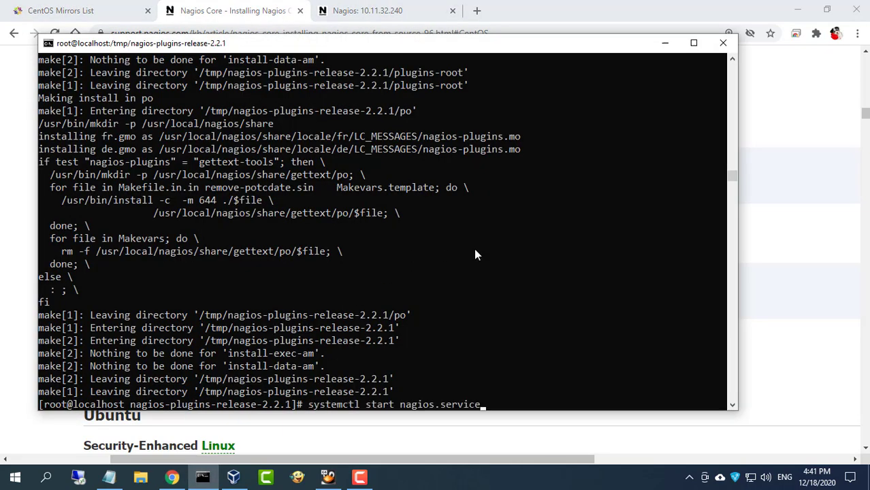
key(Return)
Restart nagios.service with systemctl restart
click(811, 271)
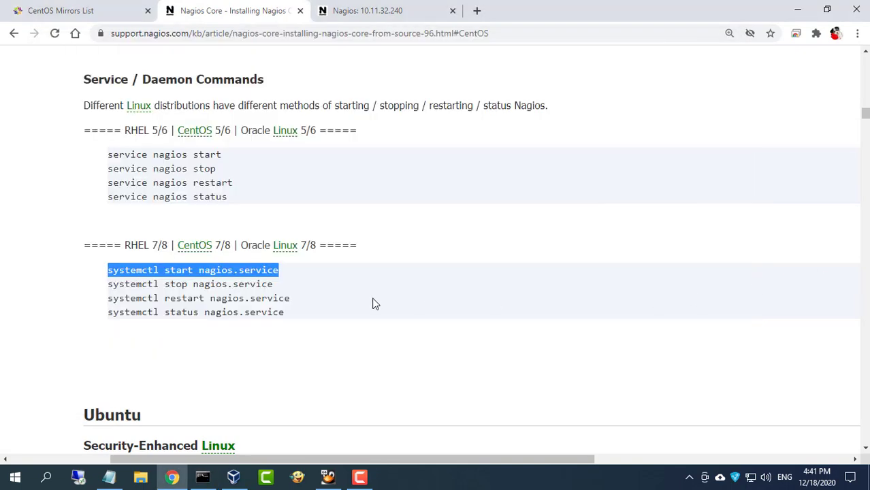
drag(110, 298, 291, 298)
right_click(291, 301)
click(311, 305)
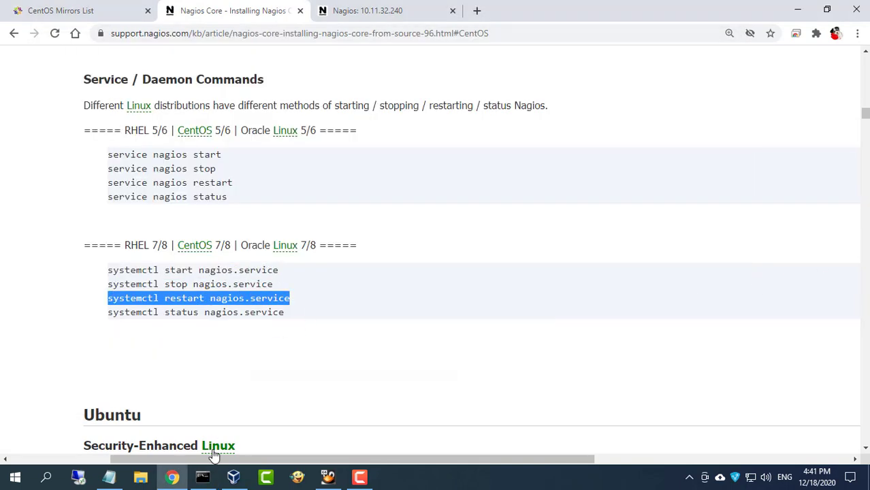
click(203, 477)
right_click(415, 300)
key(Return)
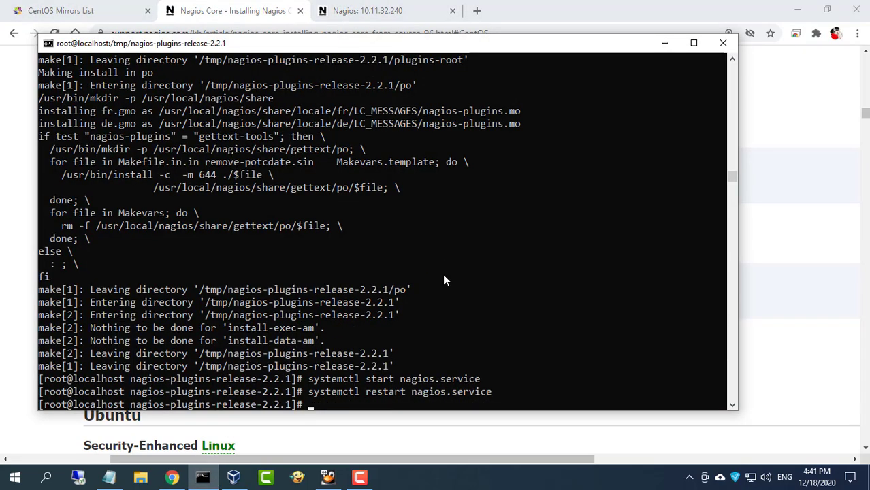
Confirm nagios.service reports active (running), then cd .. twice up to the root directory
click(784, 279)
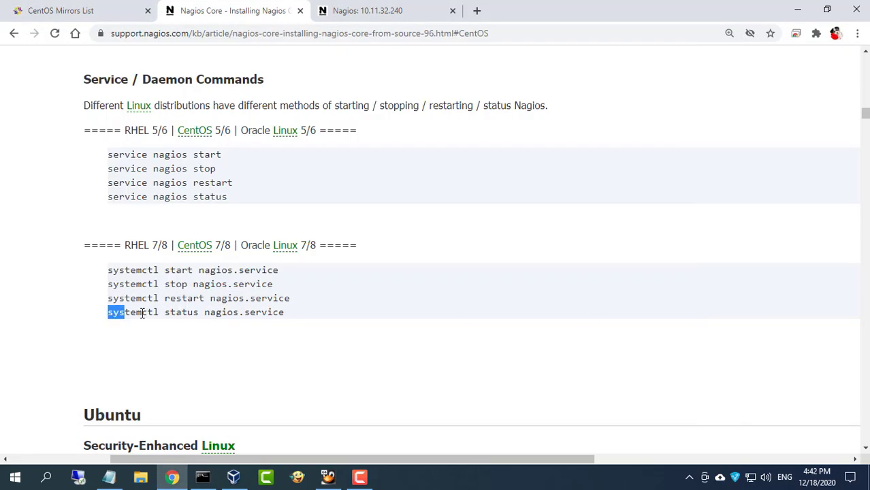
drag(109, 313, 287, 318)
right_click(275, 314)
click(291, 326)
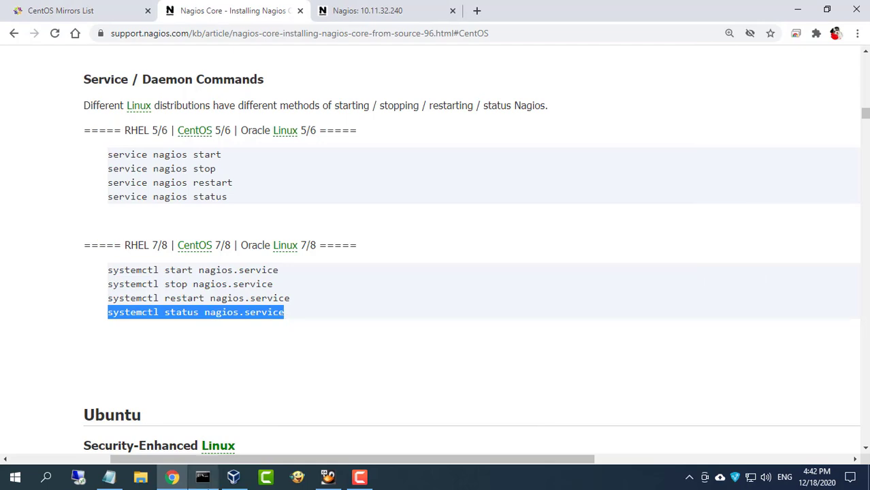
click(202, 477)
right_click(420, 322)
key(Return)
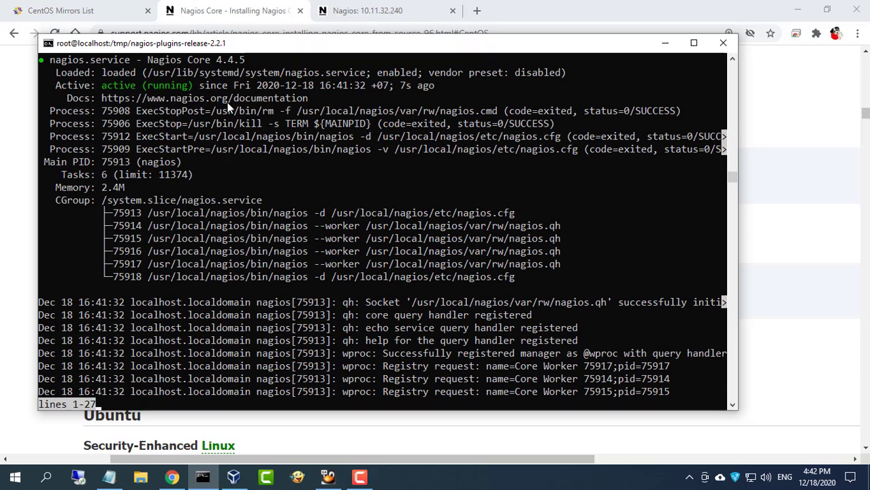
key(ctrl+c)
text(cd ..)
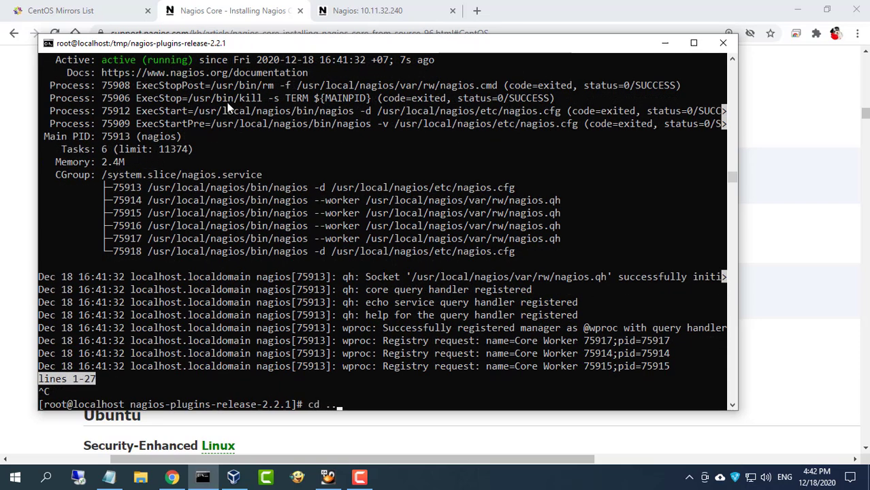
key(Return)
text(cd ..)
key(Return)
Review the localhost host and service status pages in the Nagios web interface
click(665, 43)
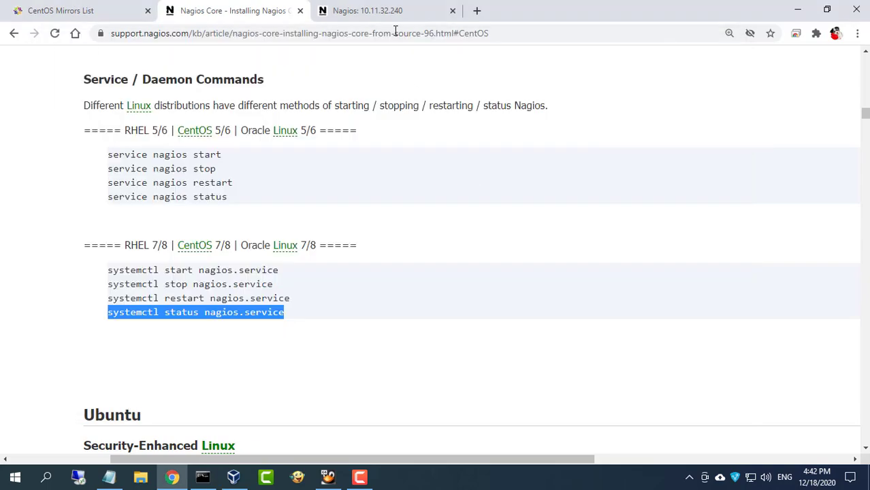
click(368, 10)
click(28, 164)
click(147, 194)
click(190, 105)
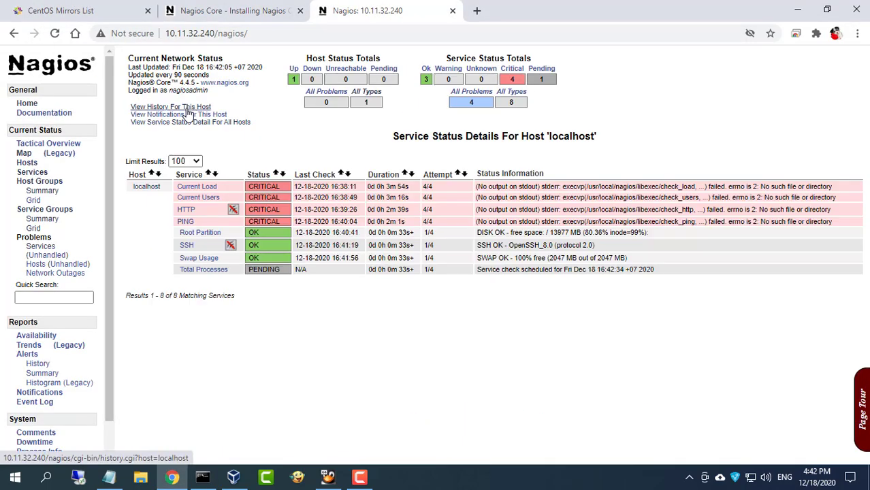
click(27, 163)
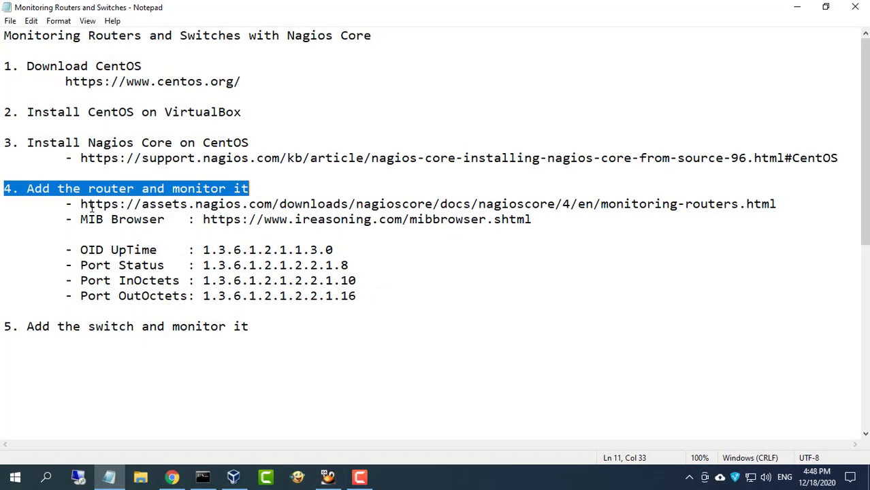
Copy the monitoring-routers.html documentation URL listed under step 4 in Notepad
drag(81, 204, 177, 205)
drag(688, 207, 802, 209)
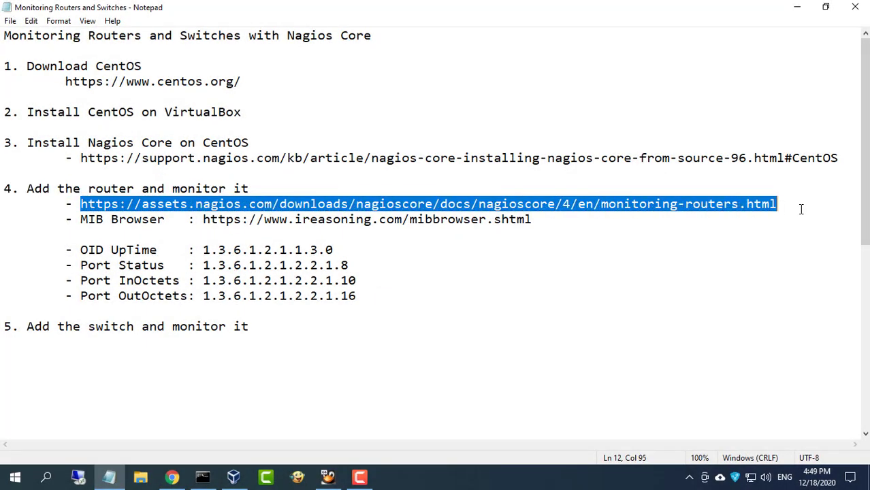
right_click(719, 206)
click(719, 247)
Close the installation guide and CentOS Mirrors tabs and load the copied URL in a new tab
click(170, 478)
click(299, 11)
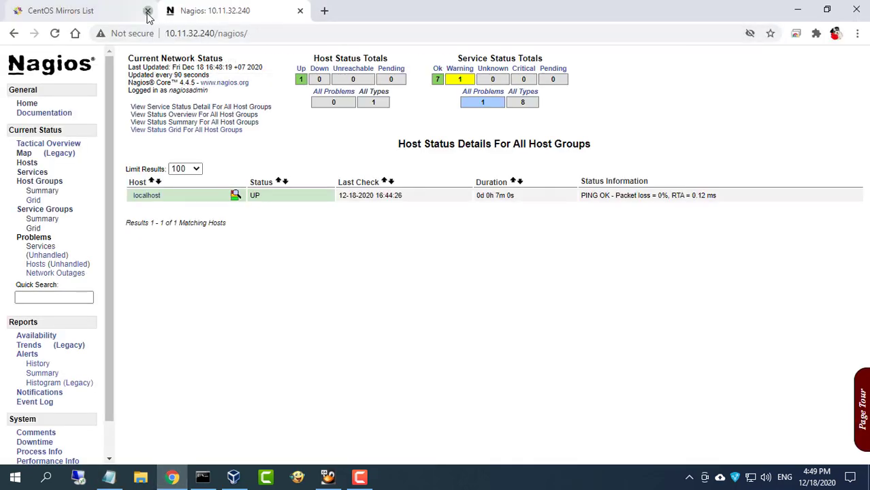
click(146, 11)
click(171, 11)
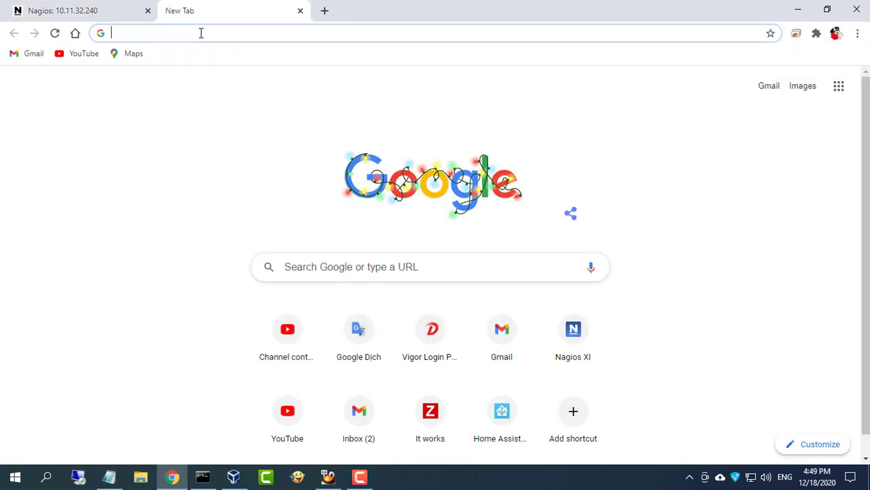
key(ctrl+v)
key(Return)
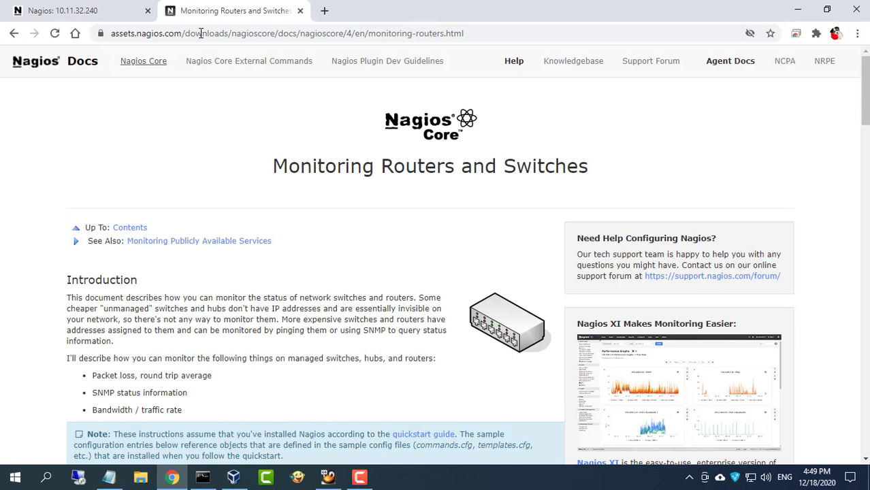
Scroll to Prerequisites and highlight the nagios.cfg edit command and the commented switch.cfg line
drag(274, 166, 598, 166)
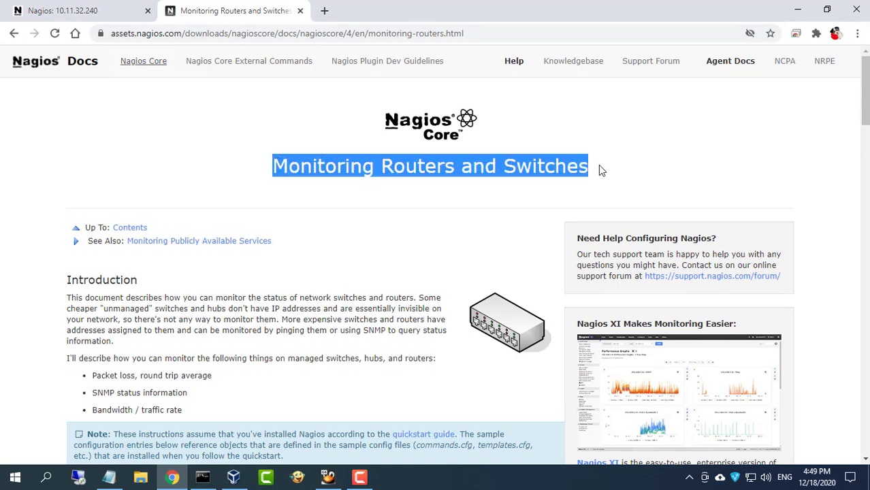
drag(863, 100, 841, 236)
drag(72, 180, 232, 181)
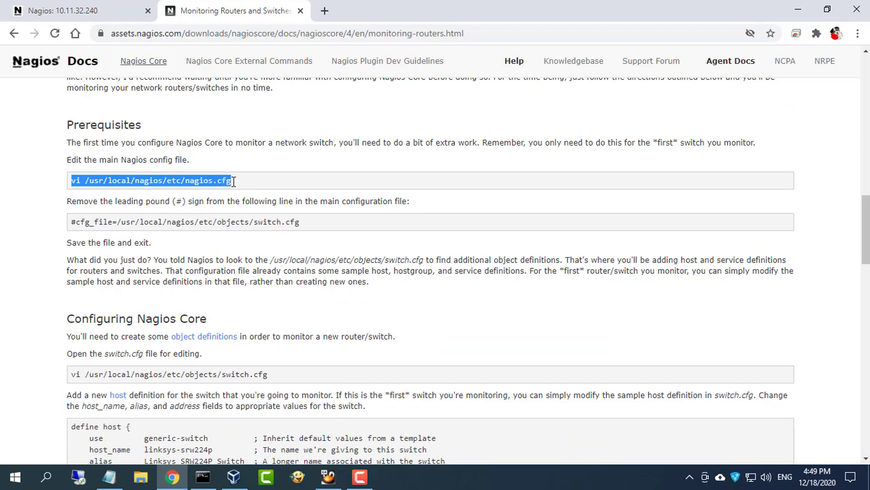
drag(72, 222, 318, 224)
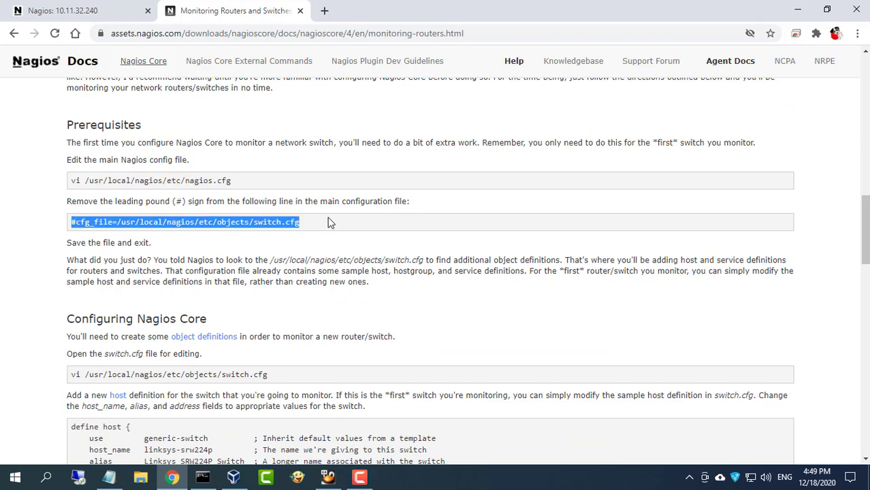
Open /usr/local/nagios/etc/nagios.cfg in nano, uncomment the switch.cfg line, save, and clear the screen
click(203, 477)
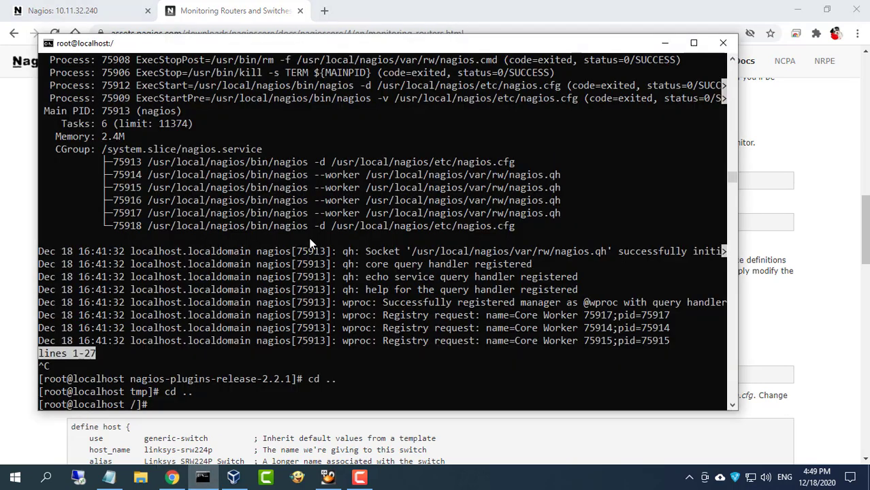
drag(264, 47, 490, 47)
text(nano /usr)
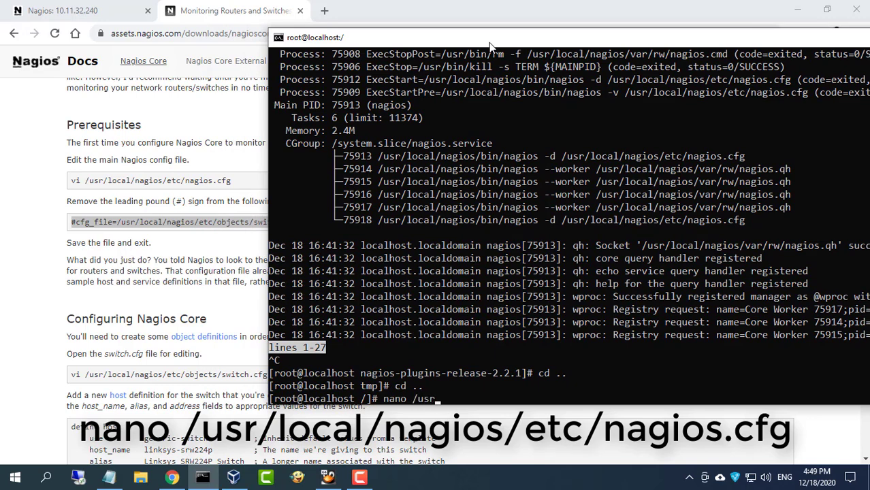
text(/local/)
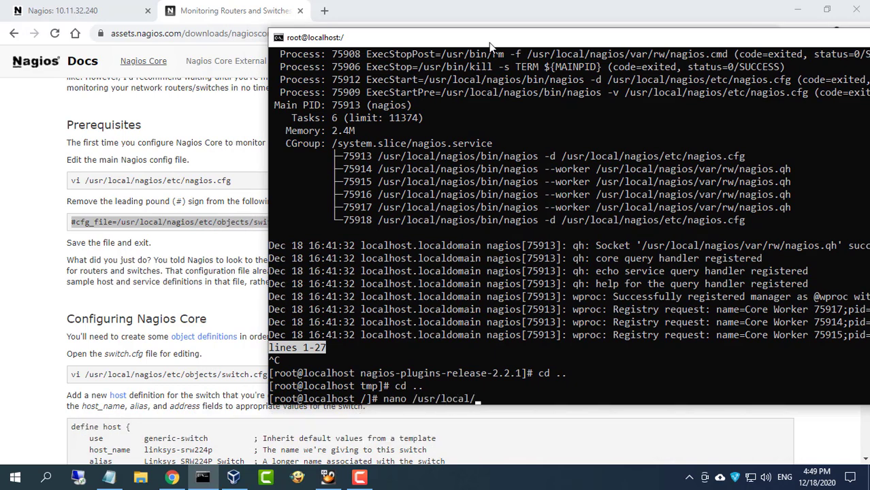
text(nagios/etc/nagios.cfg)
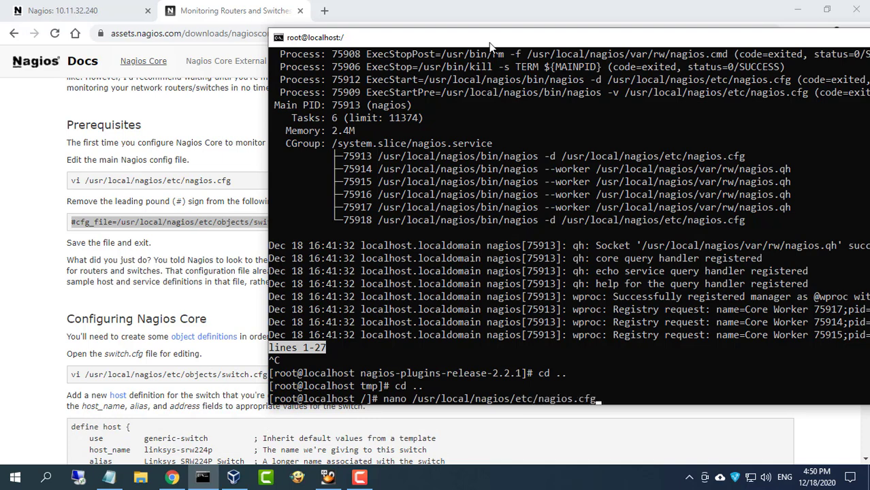
key(Return)
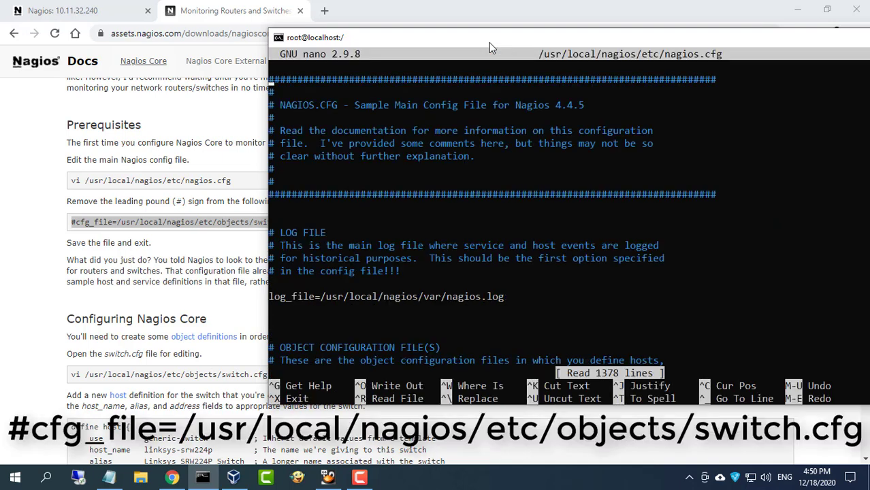
key(Down)
key(Down)
key(Down)
key(Down)
key(Down)
key(Down)
key(Down)
key(Down)
key(Down)
key(Down)
key(Down)
key(Down)
key(Down)
key(Down)
key(Down)
key(Down)
key(Down)
key(Down)
key(Down)
key(Down)
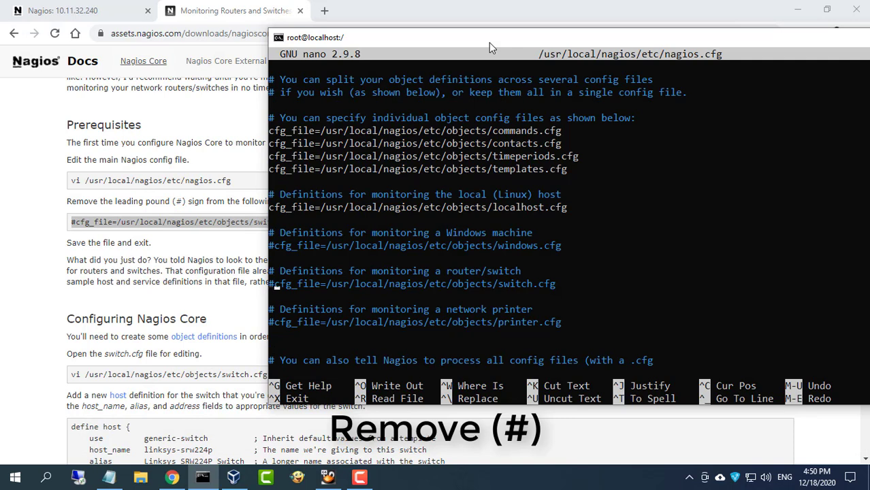
key(BackSpace)
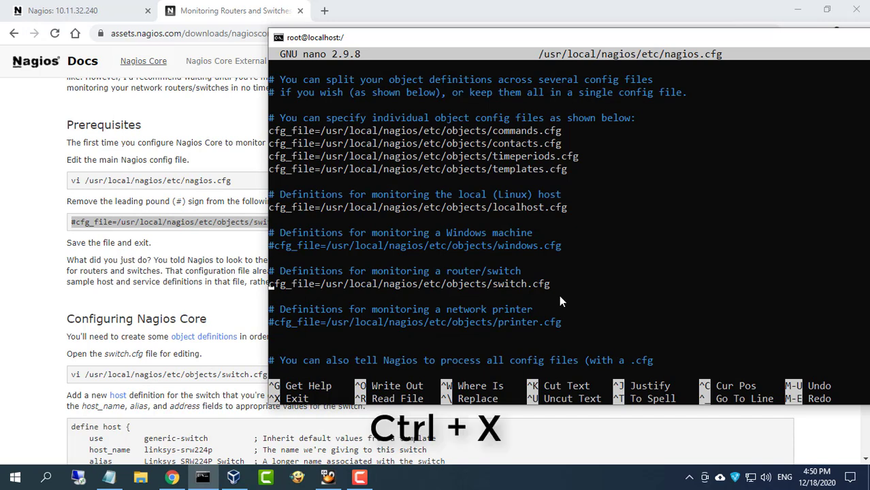
key(ctrl+x)
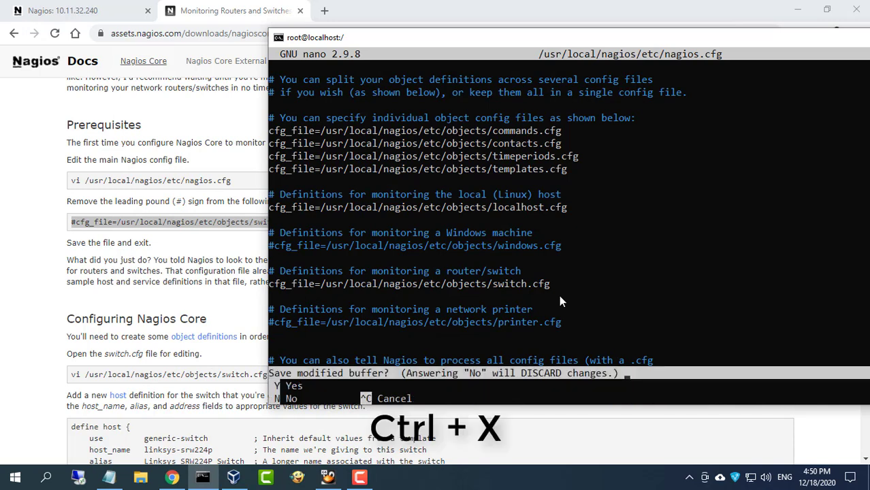
key(y)
key(Return)
text(clear)
key(Return)
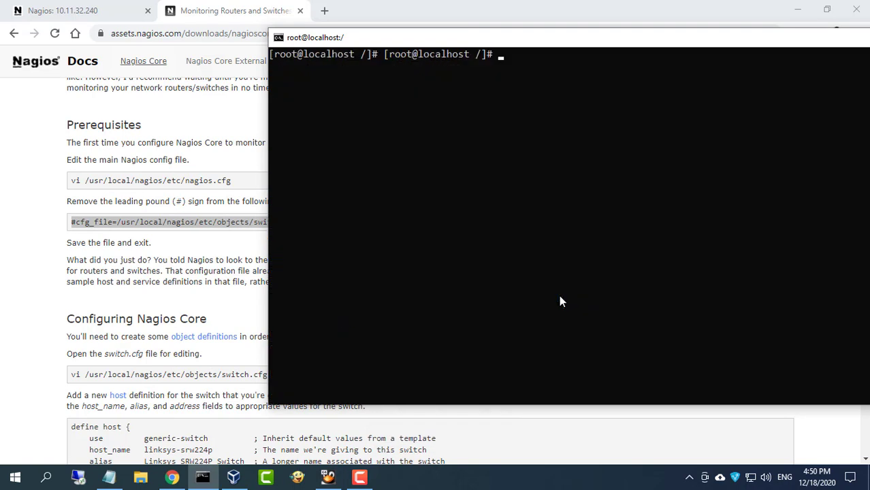
Highlight the nano switch.cfg command in the documentation page
click(218, 318)
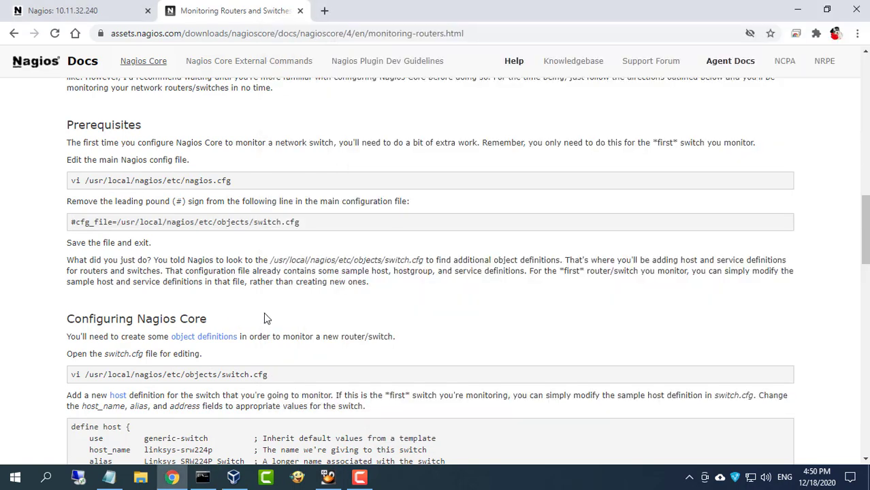
scroll(267, 318, down, 1)
drag(270, 312, 71, 311)
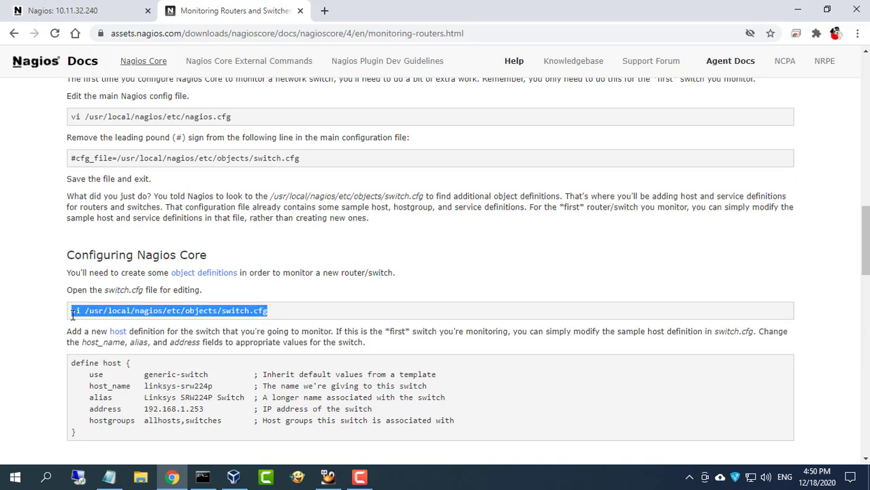
Open /usr/local/nagios/etc/objects/switch.cfg in nano and move to the sample host address line
click(202, 477)
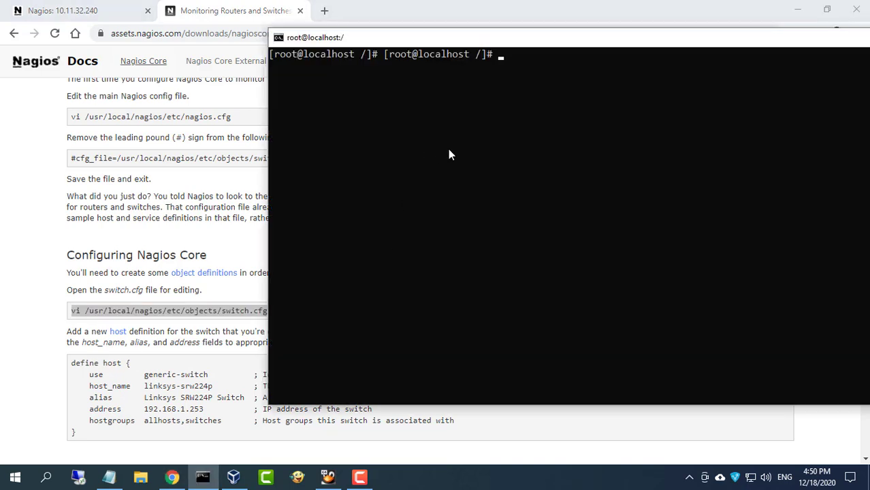
key(Return)
text(nano /u)
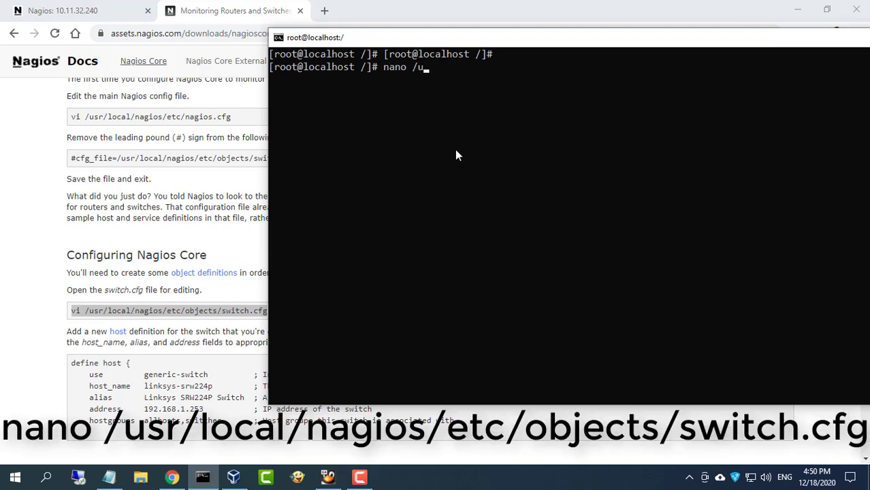
text(sr/local/nagios)
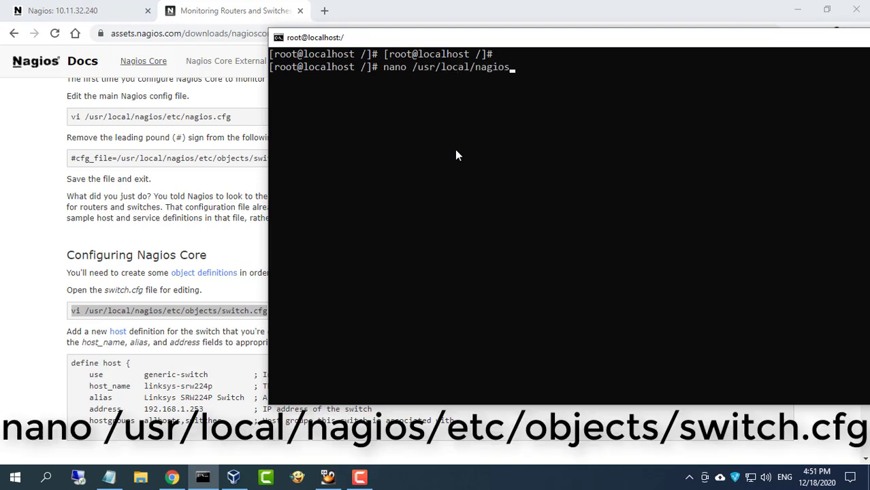
text(/etc/objects/switch.cfg)
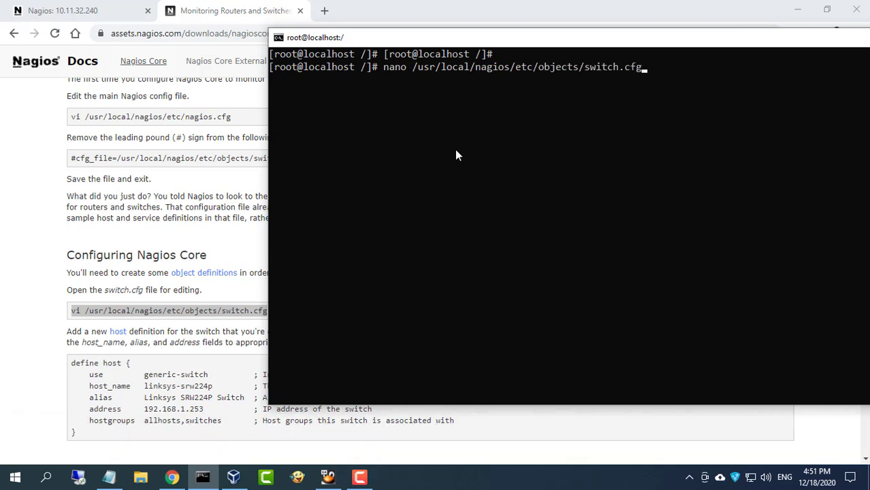
key(Return)
key(Down)
key(Down)
key(Down)
key(Down)
key(Down)
key(Down)
key(Down)
key(Down)
key(Down)
key(Down)
key(Down)
key(Down)
key(Down)
key(Down)
key(Down)
key(Down)
key(Down)
key(Down)
key(Down)
key(Down)
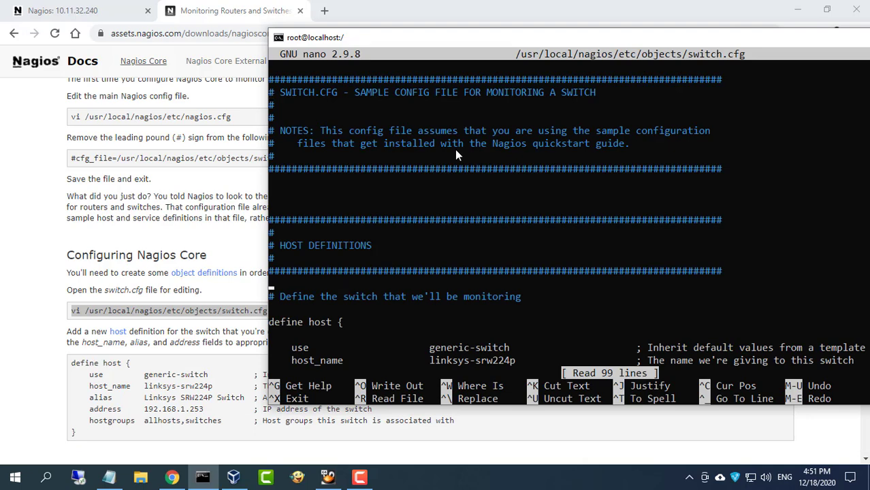
Maximize the PuTTY window, then minimize it to reveal the browser
drag(471, 36, 284, 28)
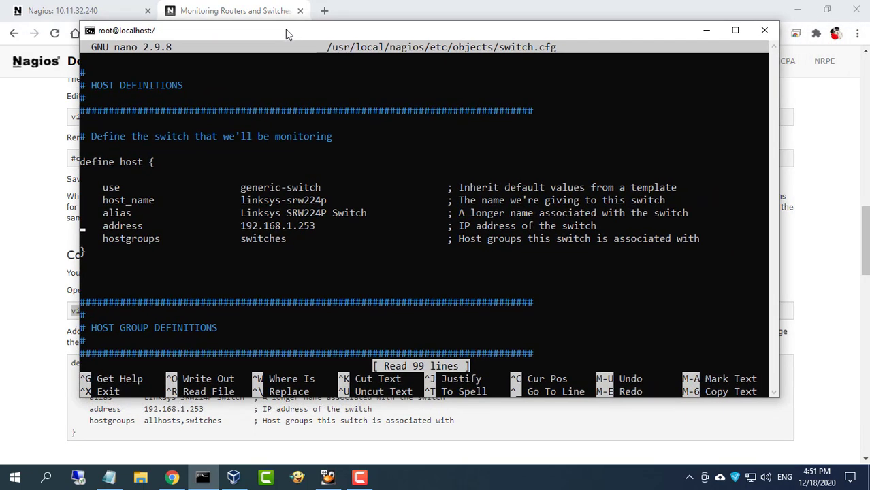
double_click(285, 28)
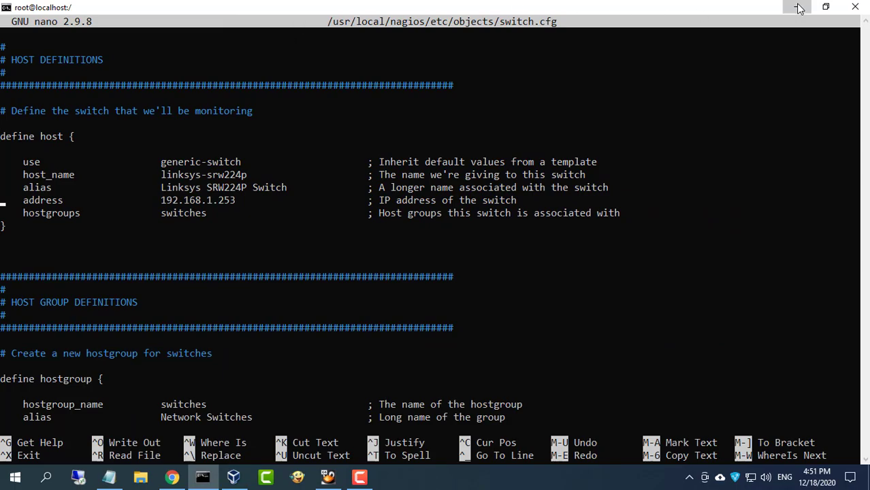
click(798, 8)
Load the DrayTek router's web interface at 10.11.32.140 in a new tab
click(326, 12)
text(10.11.32.140)
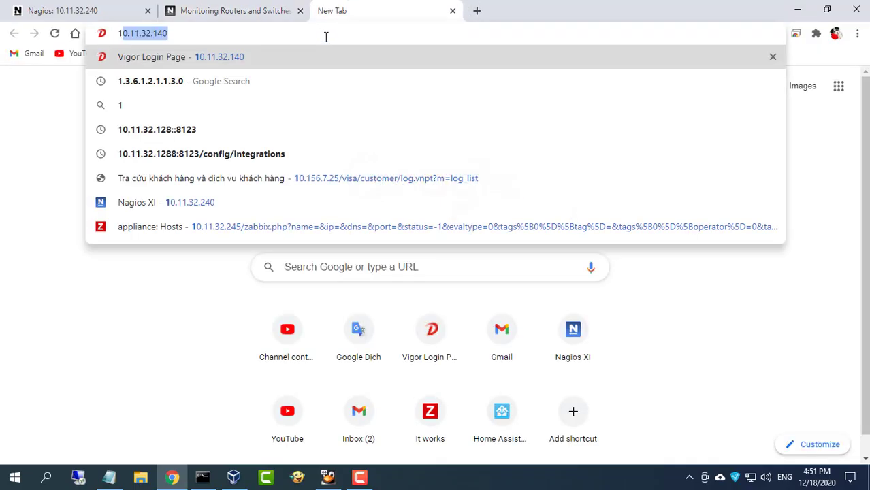
key(Right)
key(Return)
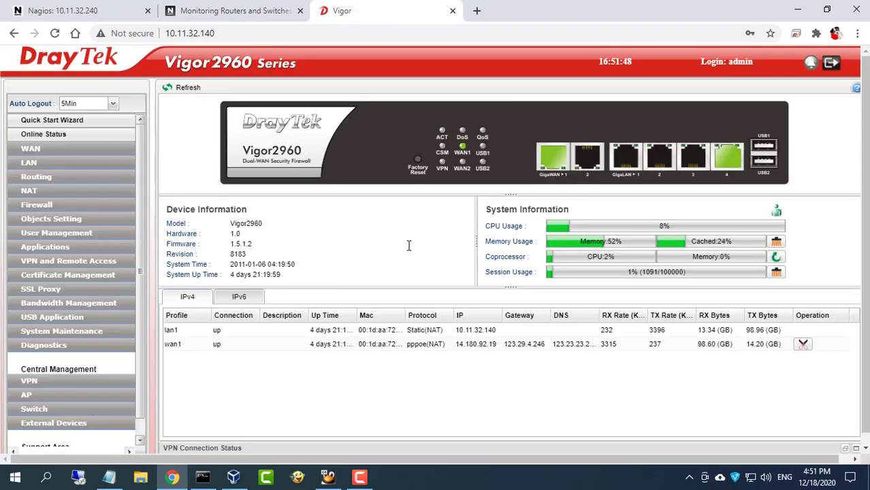
Review the router's SNMP Setup: Get Community 'public' and the Notification Host IP
click(68, 332)
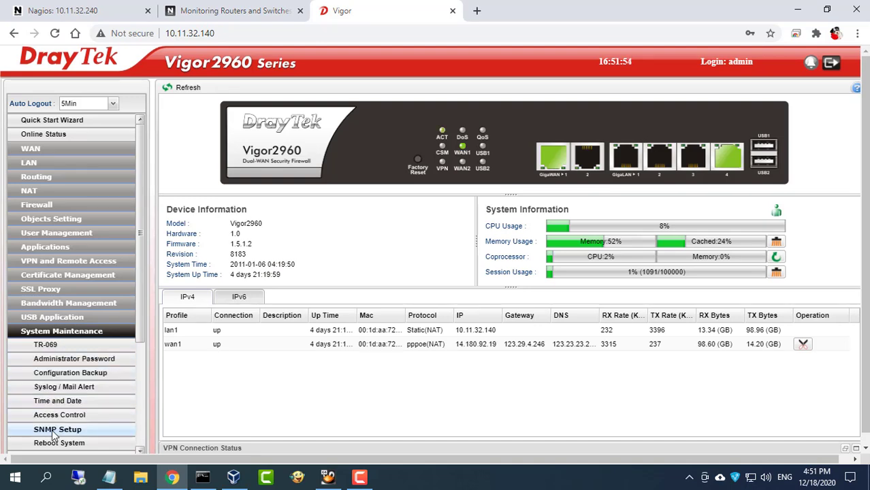
click(68, 430)
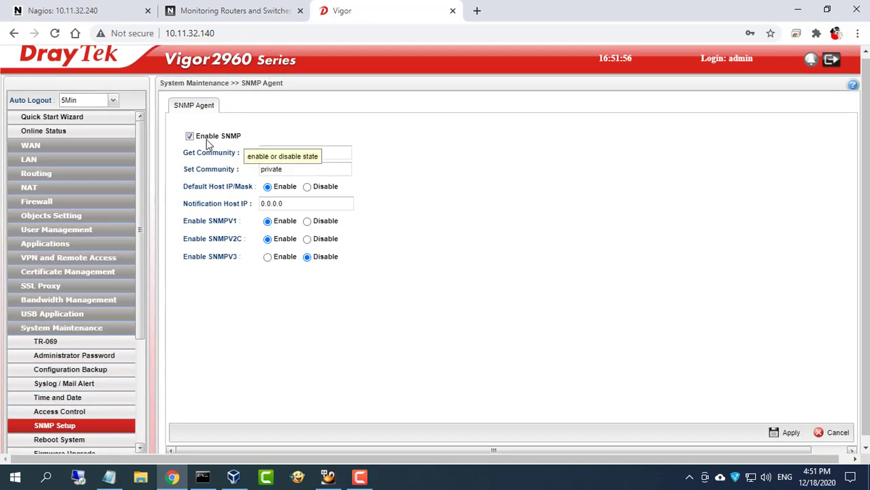
double_click(290, 151)
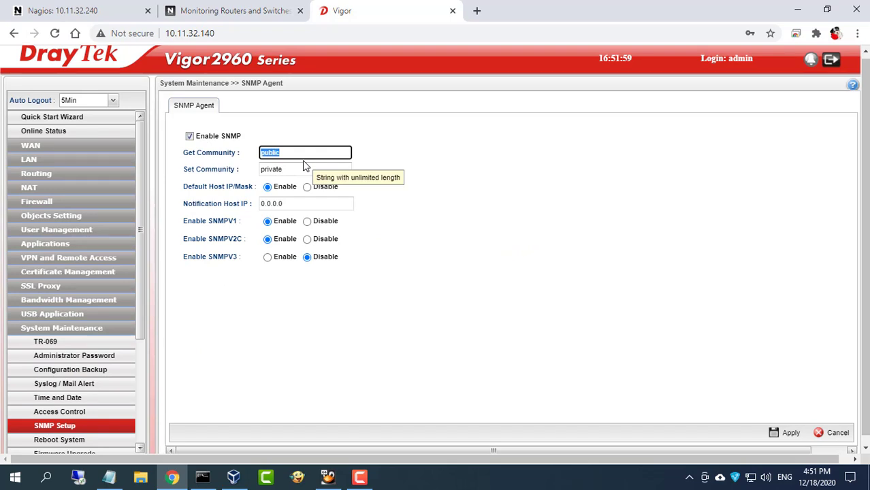
double_click(303, 203)
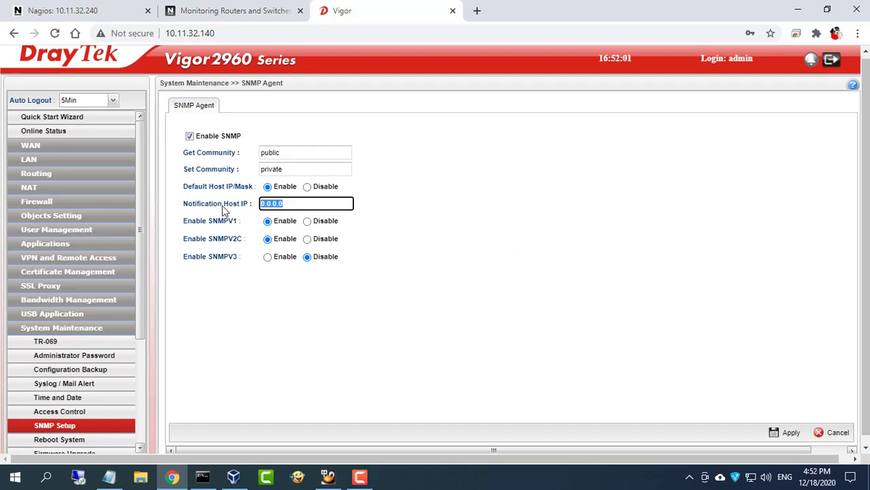
Select the iReasoning MIB Browser URL in the Notepad notes
click(227, 33)
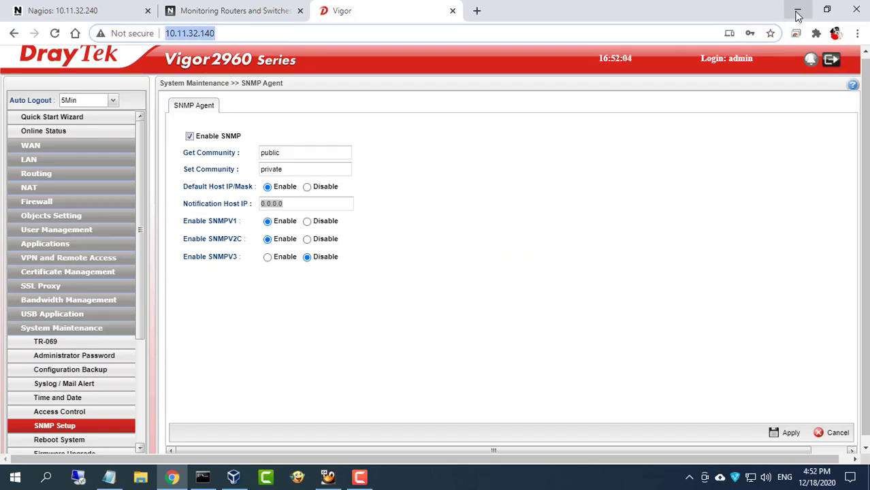
click(798, 16)
drag(83, 220, 538, 218)
drag(203, 220, 533, 220)
Copy the iReasoning MIB Browser URL from the notes and load it in a new Chrome tab
right_click(513, 219)
click(547, 249)
click(795, 8)
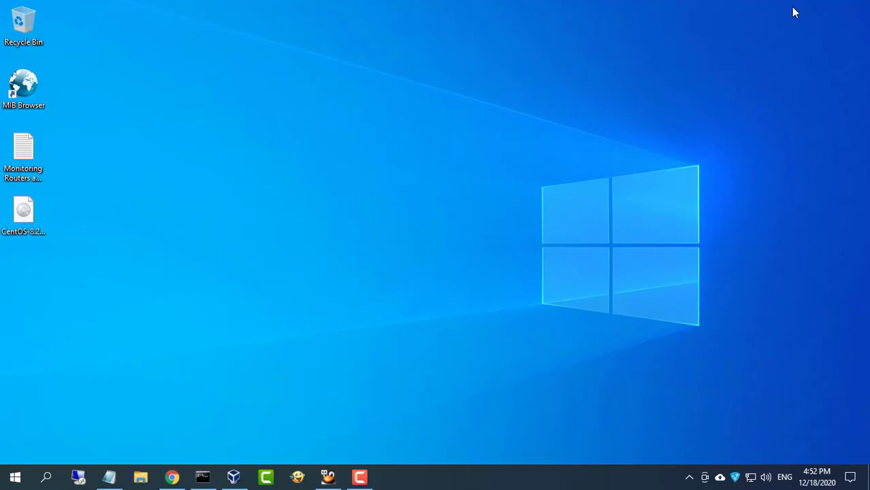
click(172, 477)
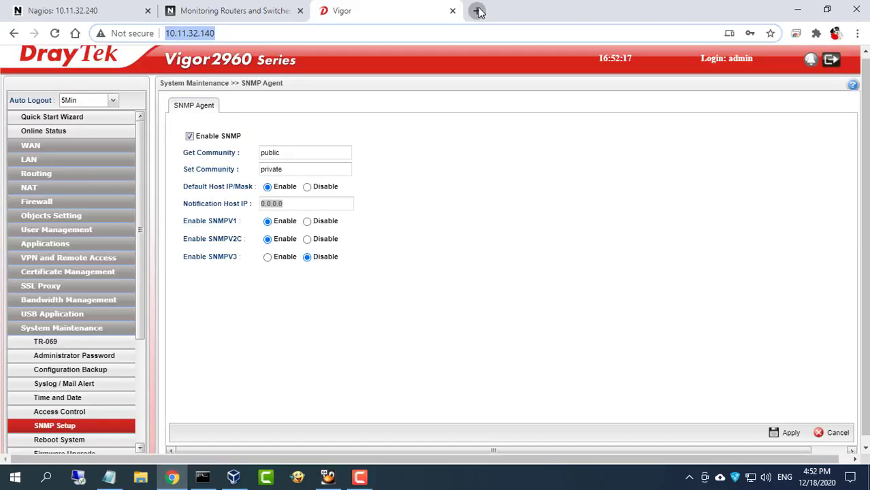
click(477, 10)
key(ctrl+v)
key(Return)
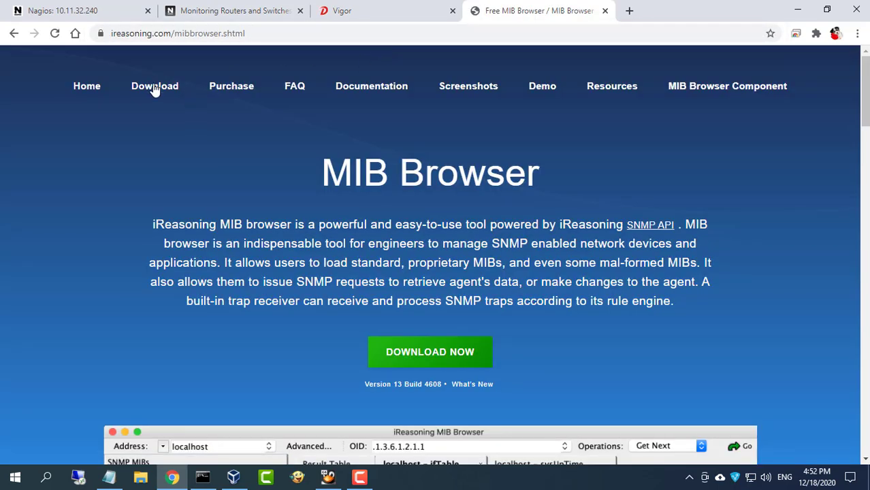
View the MIB Browser editions on the Software Download page, then launch MIB Browser
click(155, 86)
drag(169, 381, 79, 375)
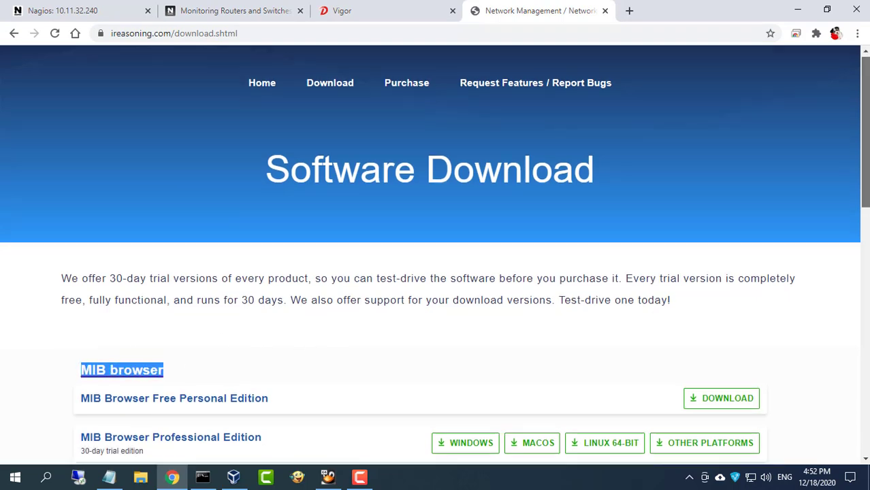
scroll(735, 272, down, 2)
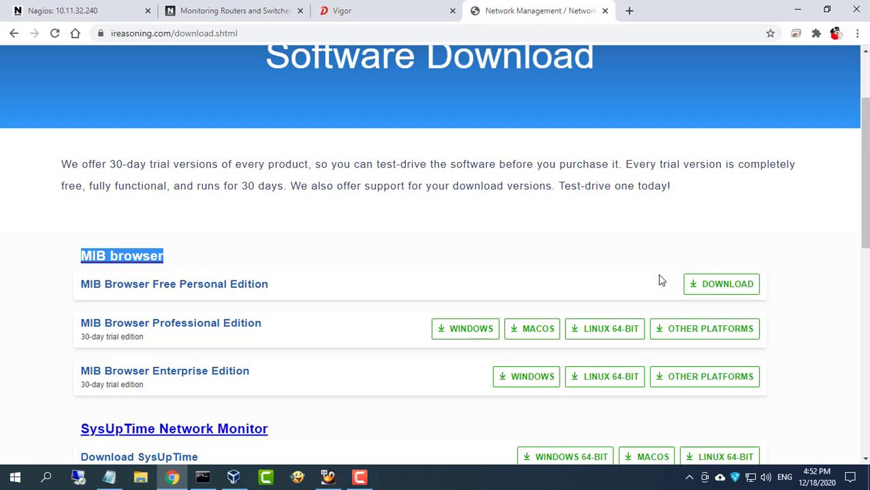
click(798, 11)
click(42, 85)
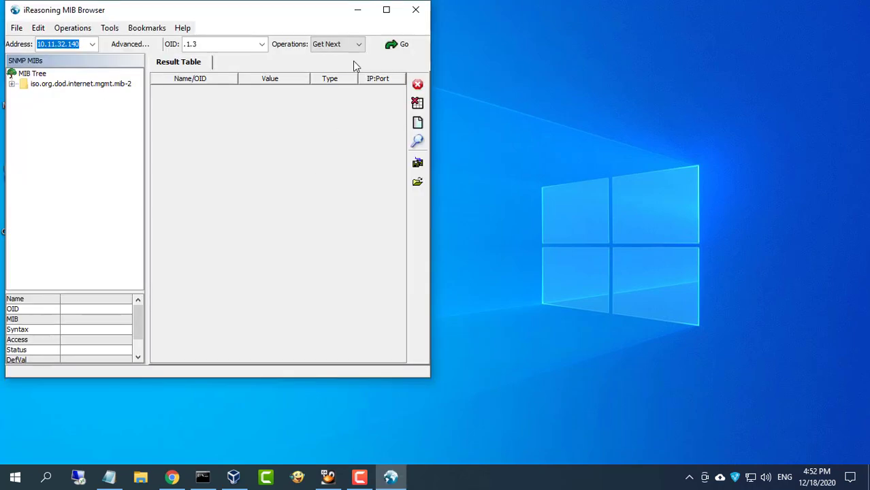
Query the router at 10.11.32.140 for its system description in MIB Browser
click(387, 9)
drag(94, 39, 24, 39)
click(172, 477)
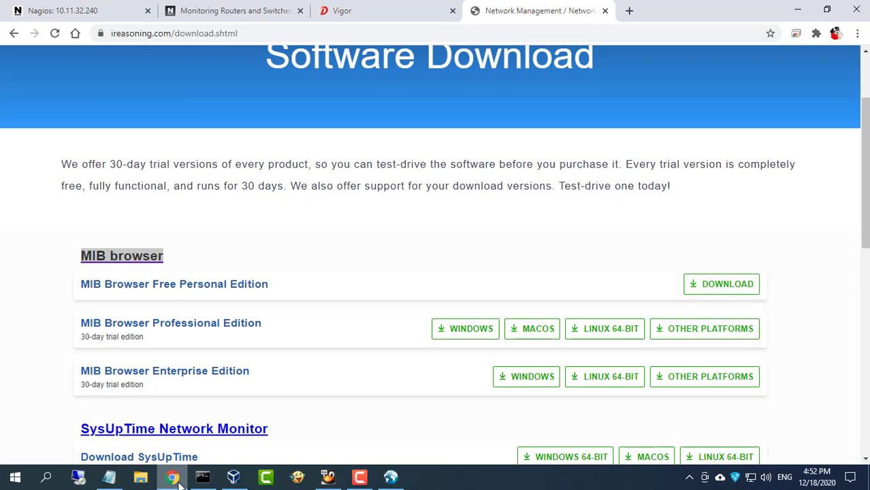
click(344, 15)
click(230, 35)
drag(232, 32, 150, 33)
click(797, 9)
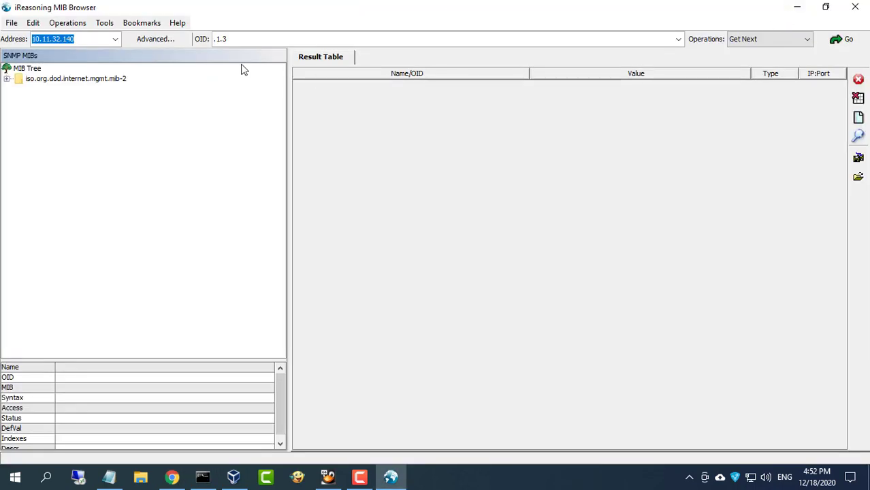
click(841, 39)
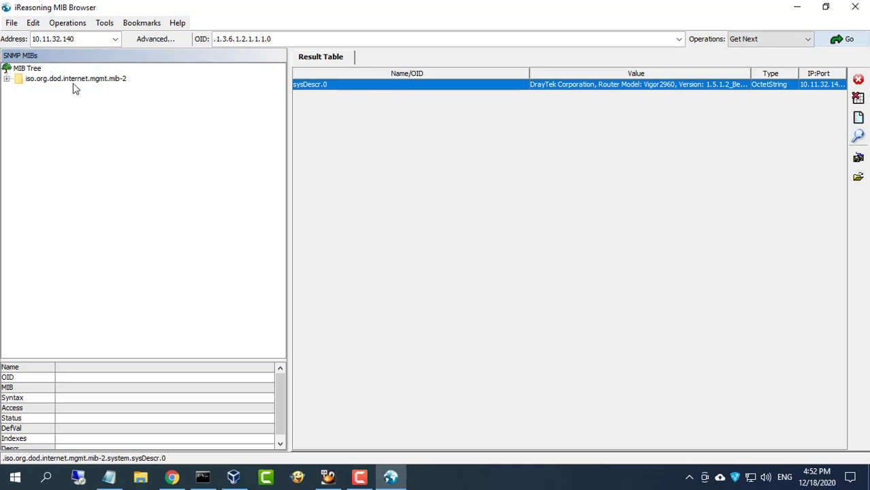
Expand mib-2 system, interfaces and ifTable, and look up the sysUpTime and ifSpeed OIDs
click(7, 80)
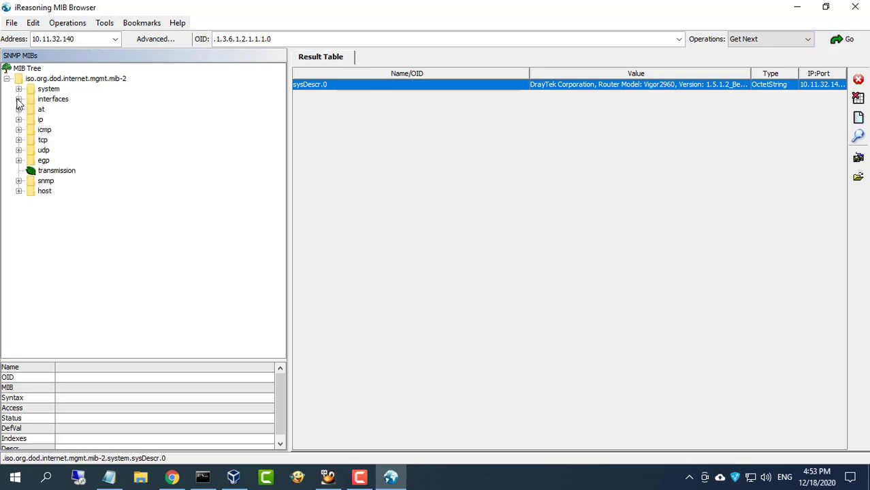
click(19, 99)
click(30, 120)
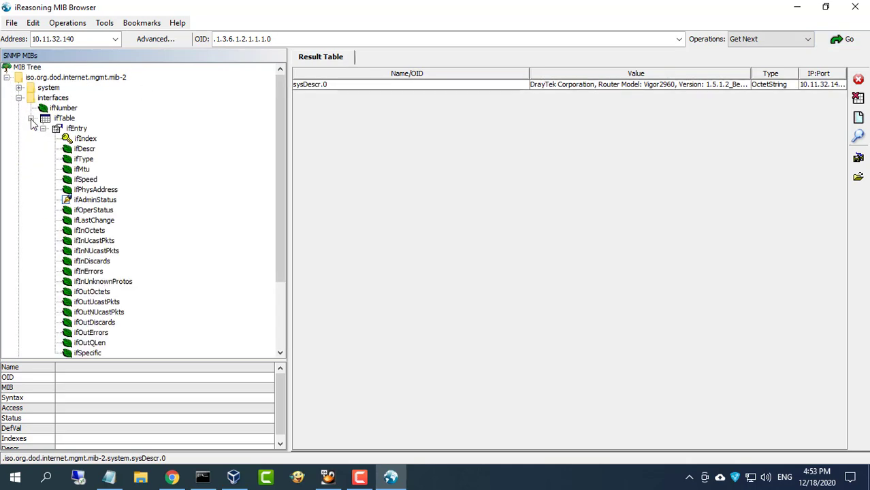
click(18, 87)
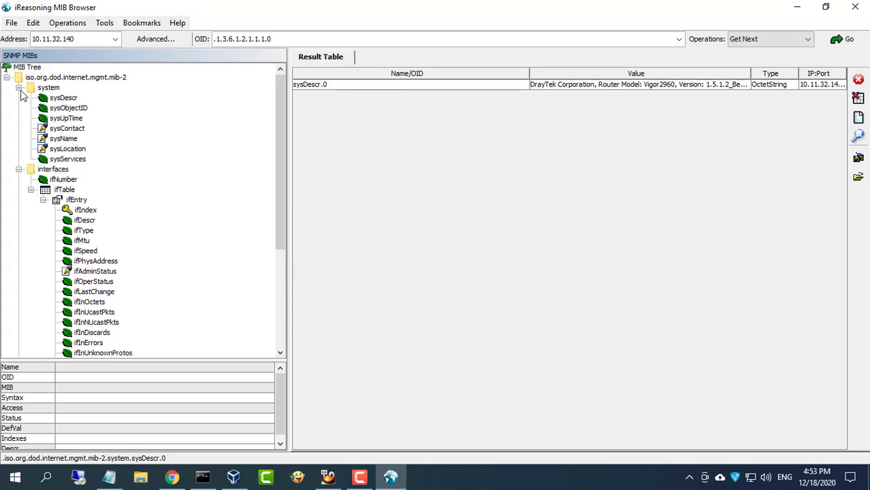
click(76, 121)
drag(235, 40, 191, 46)
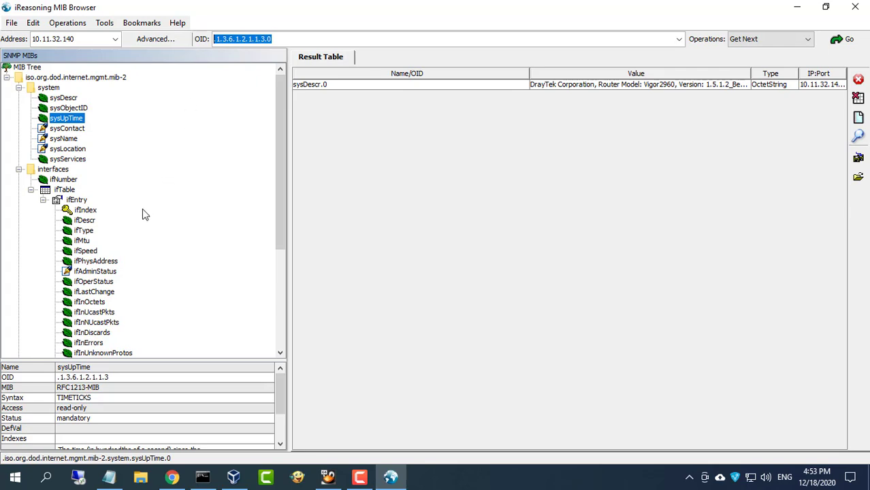
click(90, 251)
Walk ifAdminStatus and inspect the port results such as ifAdminStatus.2 and .11
click(105, 274)
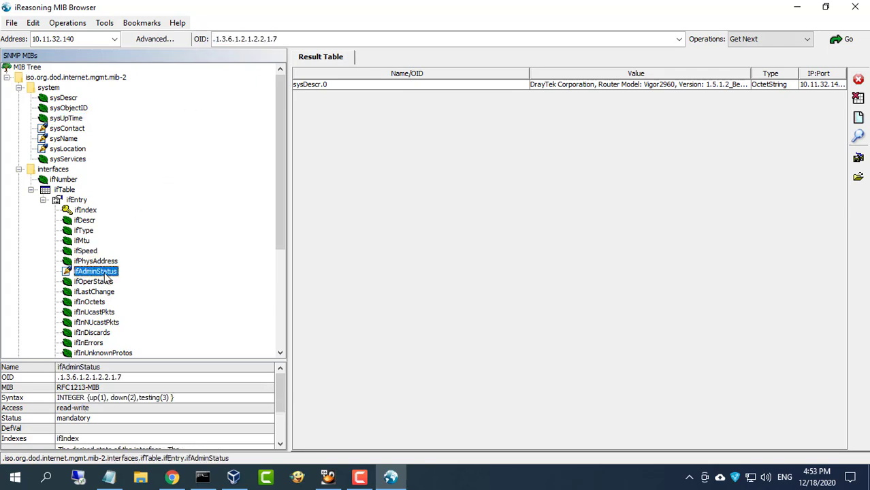
key(ctrl+w)
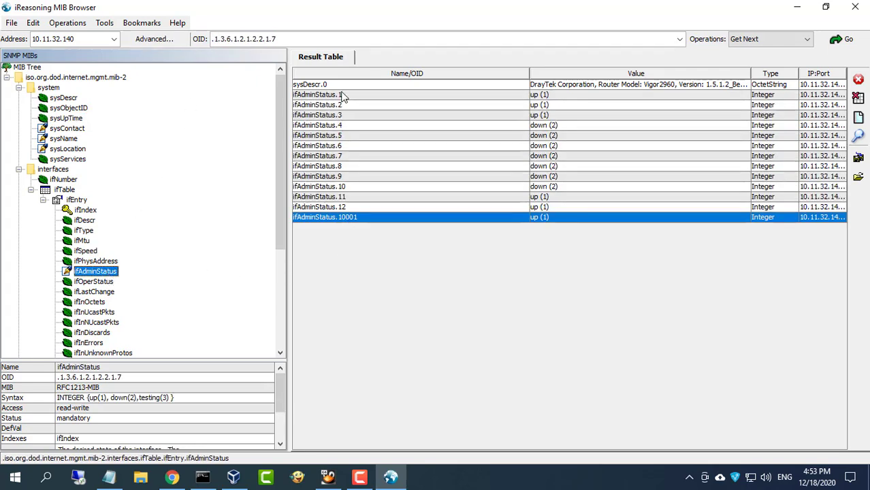
click(543, 103)
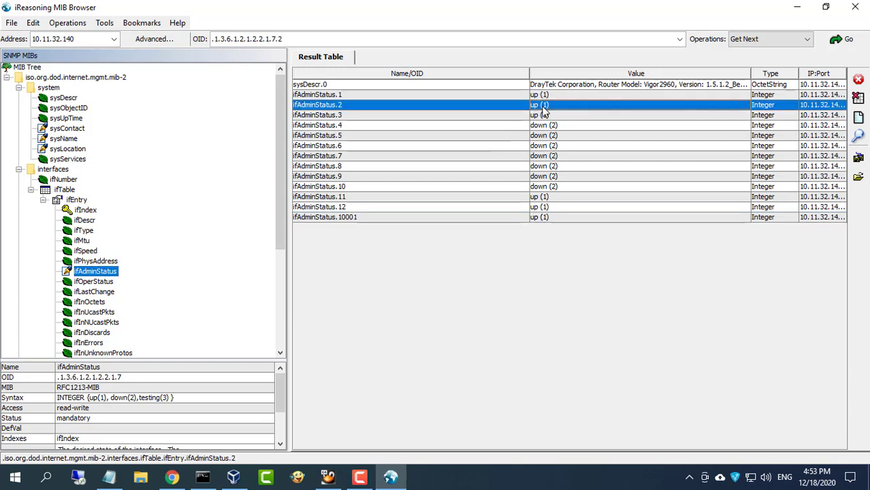
click(548, 198)
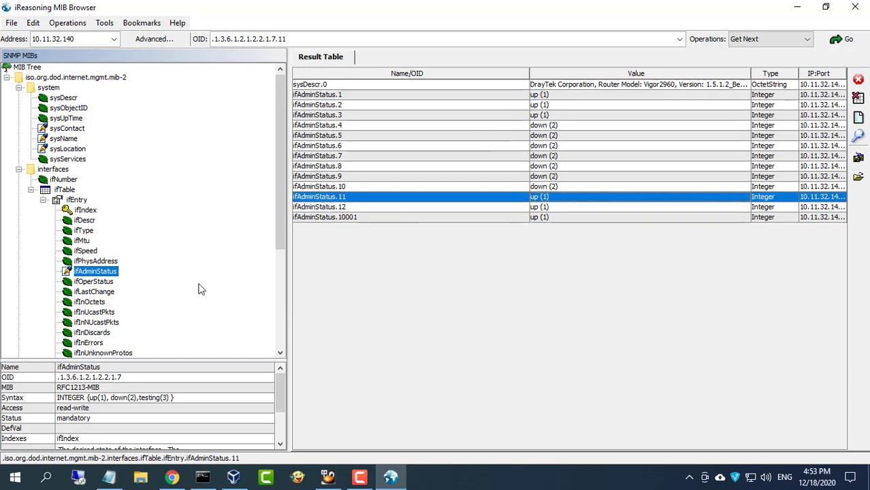
Review the four OID lines in the Notepad notes, then minimize the notes
click(797, 7)
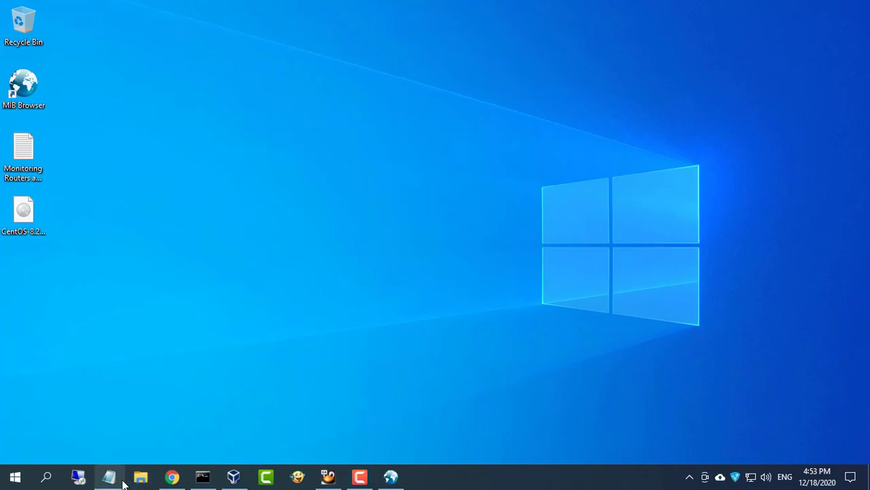
click(111, 477)
drag(361, 304, 2, 247)
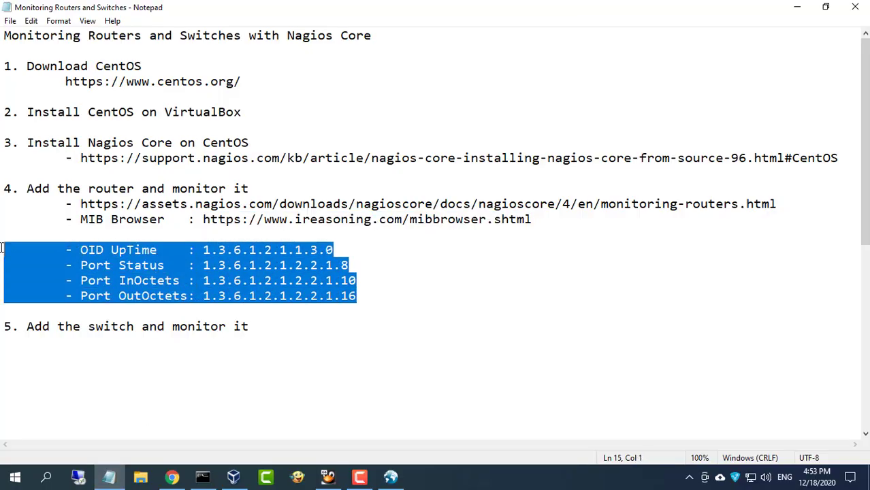
click(799, 8)
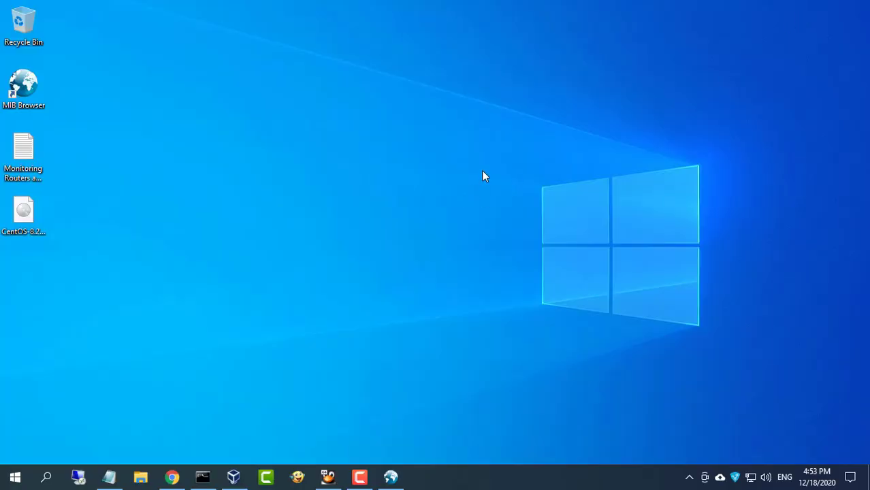
Change the switch.cfg host_name to r01 and alias to router_01
click(204, 476)
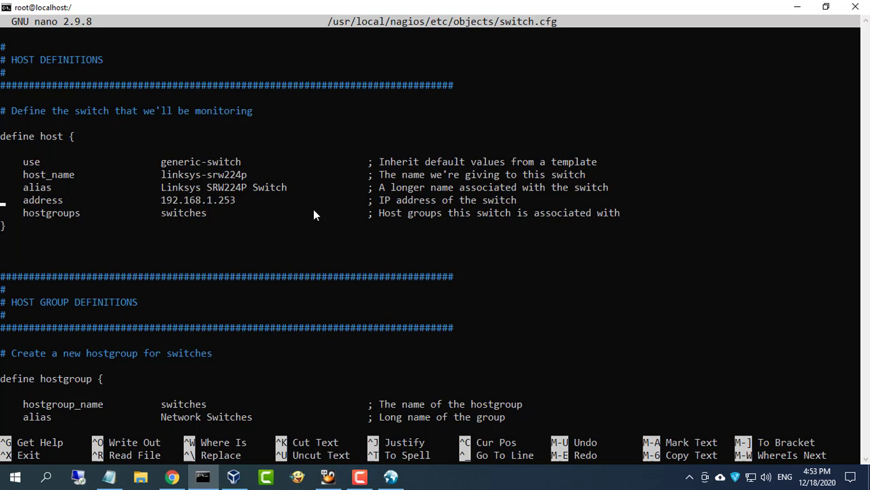
key(Right)
key(Right)
key(Right)
key(Right)
key(Right)
key(Right)
key(Right)
key(Right)
key(Right)
key(Right)
key(Right)
key(Right)
key(Right)
key(Right)
key(Right)
key(Right)
key(Right)
key(Right)
key(Right)
key(Right)
key(BackSpace)
key(BackSpace)
key(BackSpace)
key(BackSpace)
key(BackSpace)
key(BackSpace)
key(BackSpace)
key(BackSpace)
key(BackSpace)
key(BackSpace)
key(BackSpace)
key(BackSpace)
key(BackSpace)
key(BackSpace)
key(BackSpace)
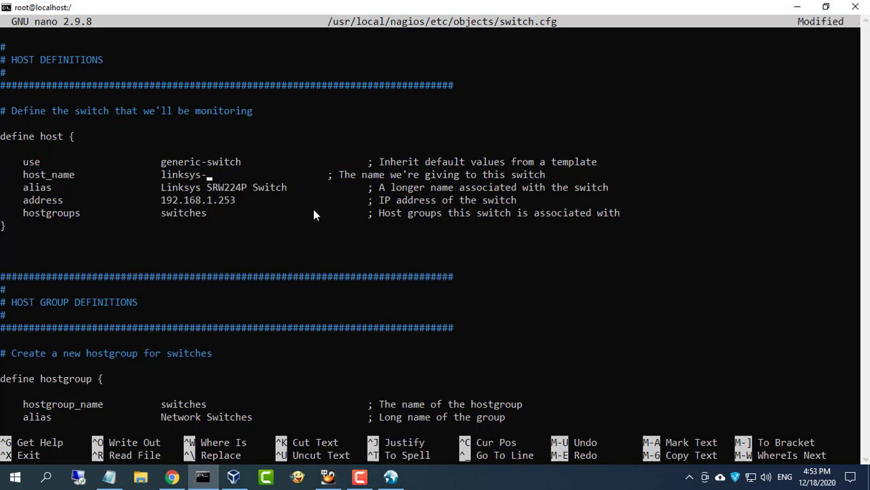
text(r01)
key(Down)
key(Right)
key(Right)
key(Right)
key(Right)
key(Right)
key(Right)
key(Right)
key(Right)
key(Right)
key(Right)
key(Right)
key(Right)
key(Right)
key(Right)
key(Right)
key(Right)
key(Right)
key(Right)
key(Right)
key(BackSpace)
key(BackSpace)
key(BackSpace)
key(BackSpace)
key(BackSpace)
key(BackSpace)
key(BackSpace)
key(BackSpace)
key(BackSpace)
key(BackSpace)
key(BackSpace)
key(BackSpace)
key(BackSpace)
key(BackSpace)
key(BackSpace)
key(BackSpace)
key(BackSpace)
key(BackSpace)
key(BackSpace)
key(BackSpace)
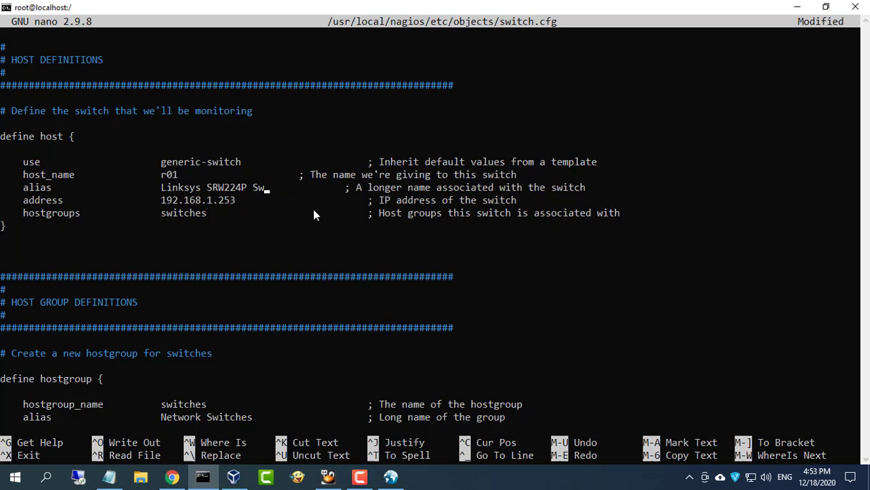
text(router_01)
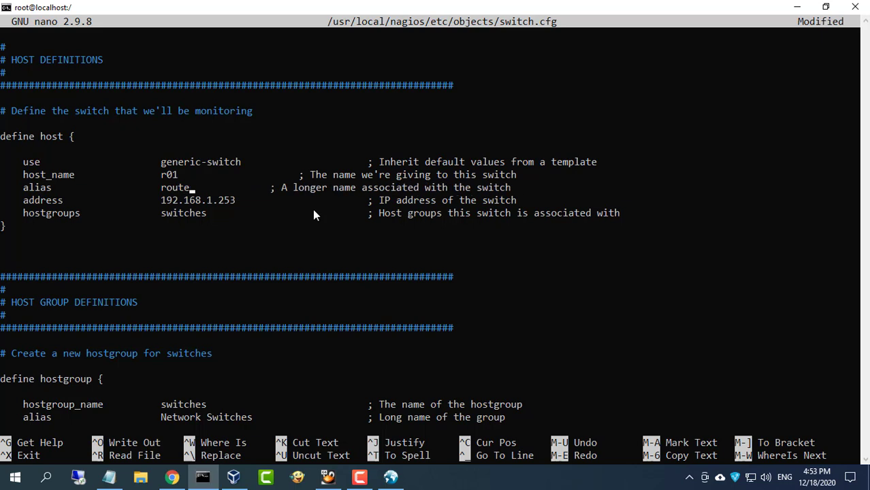
Change the host address from 192.168.1.253 to 10.11.32.140
key(Down)
key(Right)
key(Right)
key(Right)
key(Right)
key(BackSpace)
key(BackSpace)
key(BackSpace)
key(BackSpace)
key(BackSpace)
key(BackSpace)
key(BackSpace)
key(BackSpace)
key(BackSpace)
key(BackSpace)
key(BackSpace)
key(BackSpace)
text(0.11.32.140)
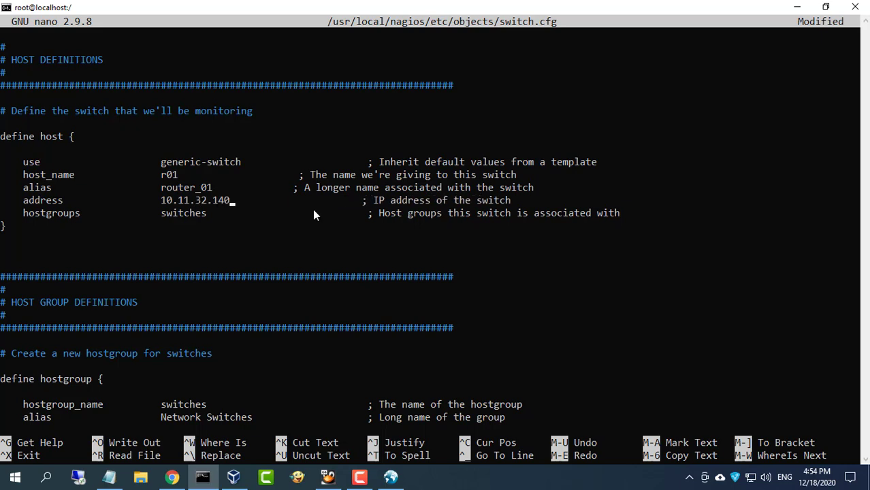
key(Down)
key(Down)
key(Down)
key(Down)
key(Down)
key(Down)
key(Down)
key(Down)
key(Down)
key(Down)
key(Down)
key(Down)
key(Down)
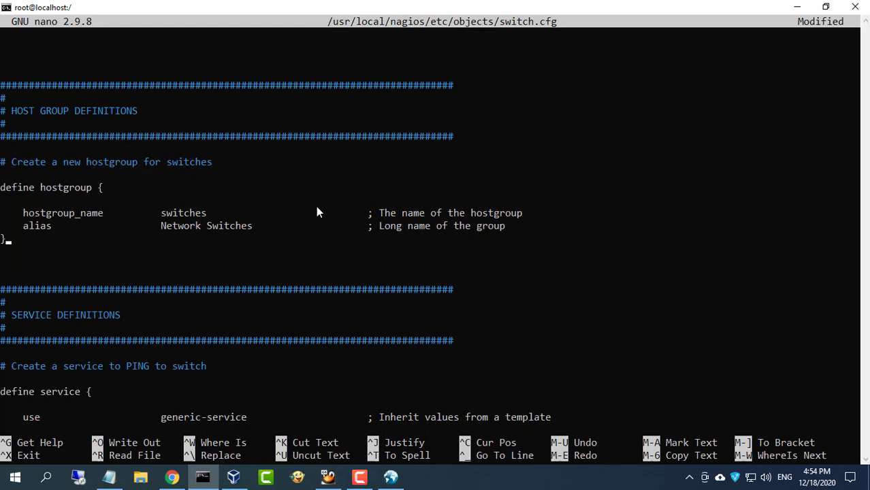
key(Down)
key(Down)
key(Down)
key(Down)
key(Down)
key(Down)
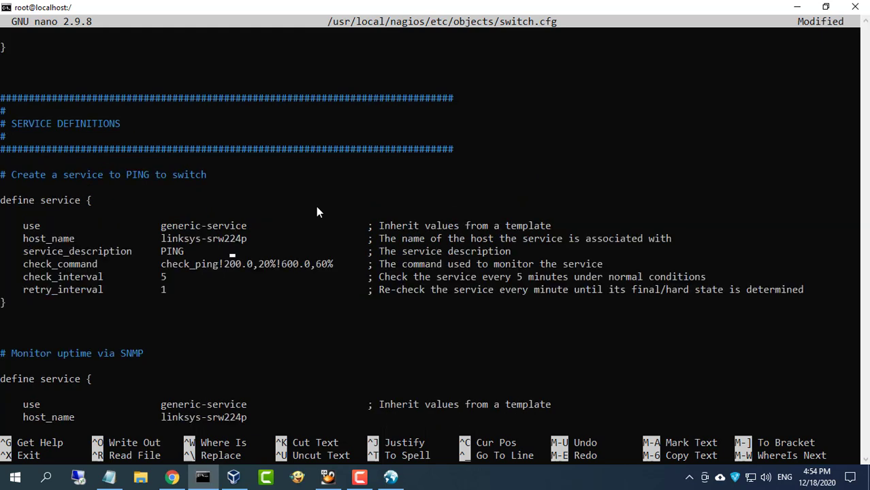
Append /router to the PING comment and set the PING service host_name to r01
drag(2, 175, 207, 180)
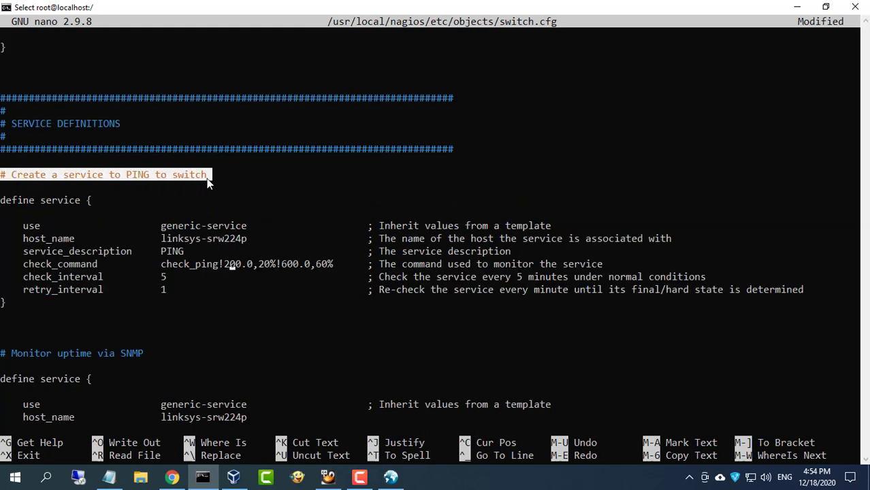
text(/router)
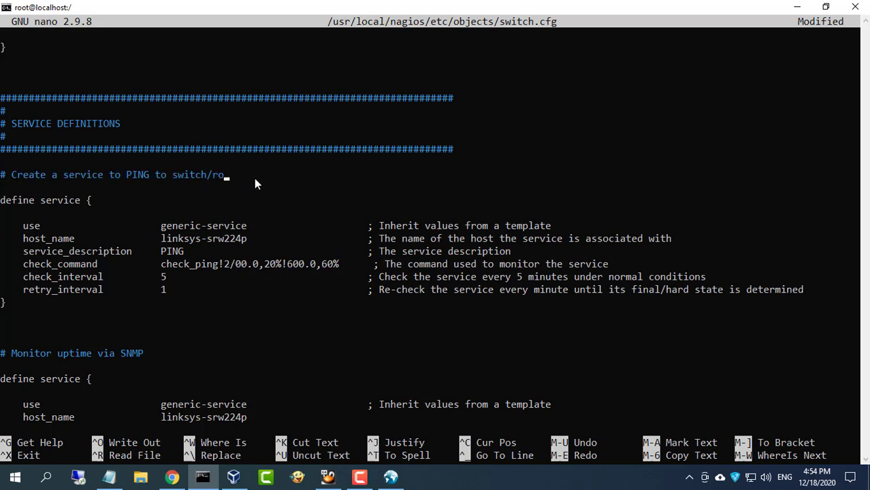
key(Down)
key(Down)
key(Down)
key(Down)
key(Down)
key(BackSpace)
key(BackSpace)
key(BackSpace)
key(BackSpace)
key(BackSpace)
key(BackSpace)
key(BackSpace)
key(BackSpace)
Set the Uptime service host_name to r01
key(BackSpace)
key(BackSpace)
text(r01)
key(Right)
key(Right)
key(Right)
key(Down)
key(Down)
key(Down)
key(Down)
key(Down)
key(Down)
key(Down)
key(Down)
key(Down)
key(Down)
key(Down)
key(Down)
key(Down)
key(Down)
key(Down)
key(Down)
key(Up)
key(Up)
key(Right)
key(Right)
key(Right)
key(Right)
key(Right)
key(BackSpace)
key(BackSpace)
key(BackSpace)
key(BackSpace)
key(BackSpace)
key(BackSpace)
key(BackSpace)
key(BackSpace)
key(BackSpace)
key(BackSpace)
key(BackSpace)
key(BackSpace)
key(BackSpace)
key(BackSpace)
key(BackSpace)
text(r01)
key(Down)
key(Down)
key(Down)
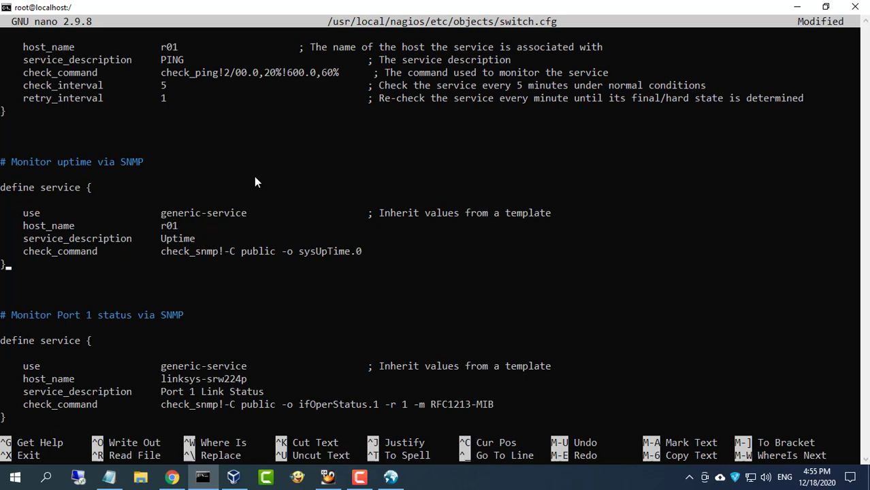
key(Down)
key(Down)
key(Down)
key(Down)
key(Down)
key(Down)
key(Down)
key(Down)
key(Down)
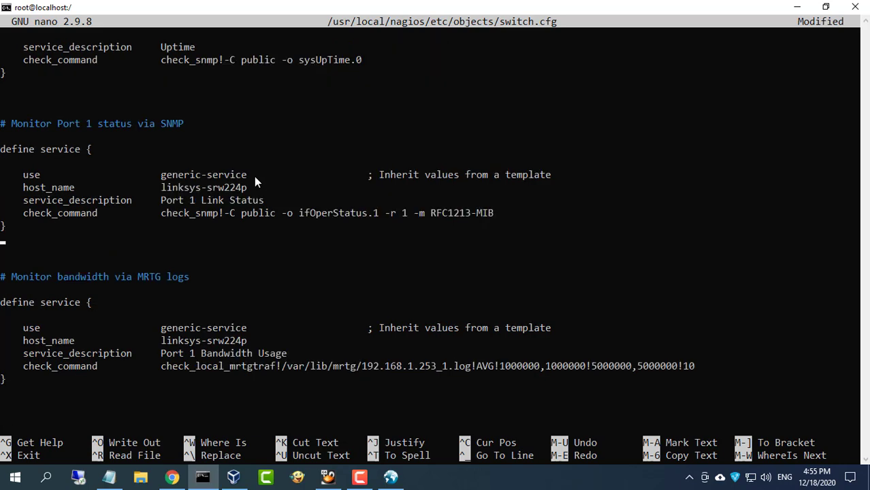
Replace linksys-srw224p with r01 for the Port 1 Link Status and Bandwidth Usage services
key(Up)
key(Up)
key(Up)
key(Up)
key(Right)
key(Right)
key(Right)
key(Right)
key(Right)
key(Right)
key(Right)
key(Right)
key(Right)
key(Right)
key(Right)
key(BackSpace)
key(BackSpace)
key(BackSpace)
key(BackSpace)
key(BackSpace)
key(BackSpace)
key(BackSpace)
key(BackSpace)
key(BackSpace)
key(BackSpace)
key(BackSpace)
key(BackSpace)
key(BackSpace)
key(BackSpace)
key(BackSpace)
text(r01)
key(Down)
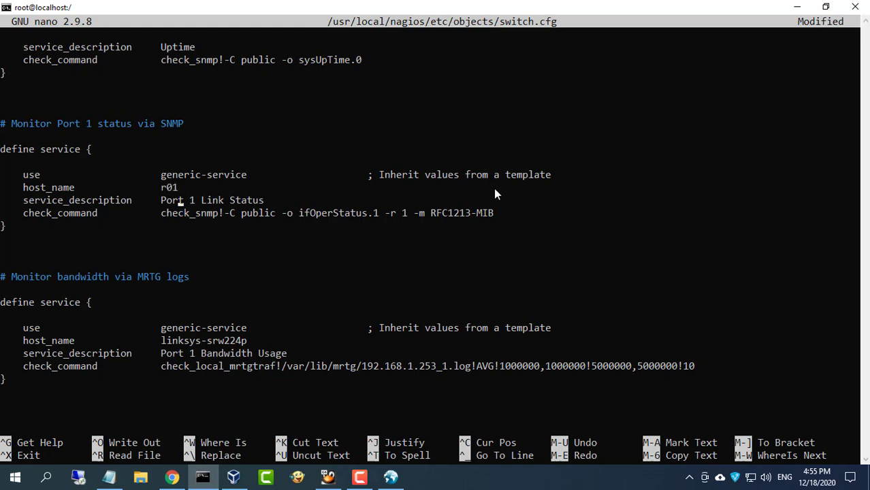
key(Down)
key(Down)
key(Down)
key(Down)
key(Right)
key(Right)
key(Right)
key(Right)
key(Right)
key(Right)
key(Right)
key(Right)
key(Right)
key(Right)
key(Right)
key(Right)
key(BackSpace)
key(BackSpace)
key(BackSpace)
key(BackSpace)
key(BackSpace)
key(BackSpace)
key(BackSpace)
key(BackSpace)
key(BackSpace)
key(BackSpace)
key(BackSpace)
key(BackSpace)
key(BackSpace)
key(BackSpace)
key(BackSpace)
text(f01)
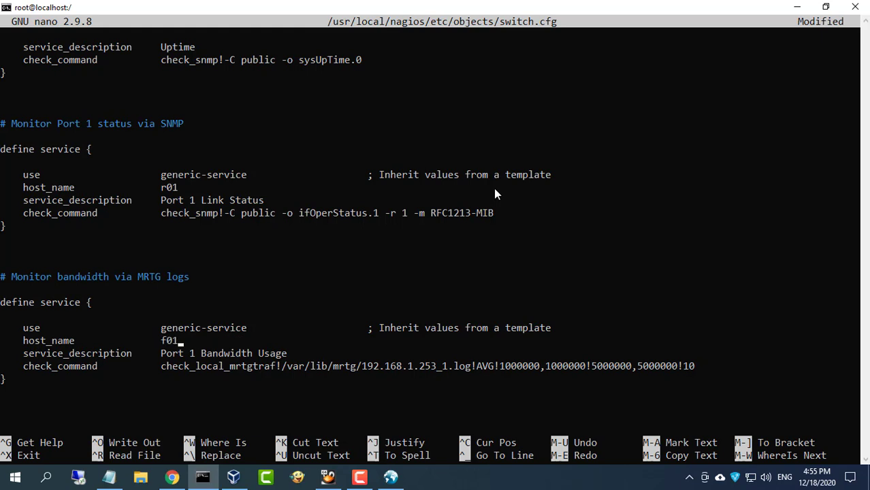
key(BackSpace)
key(BackSpace)
key(BackSpace)
text(r01)
key(Down)
key(Down)
key(Down)
Save switch.cfg and exit nano
key(ctrl+x)
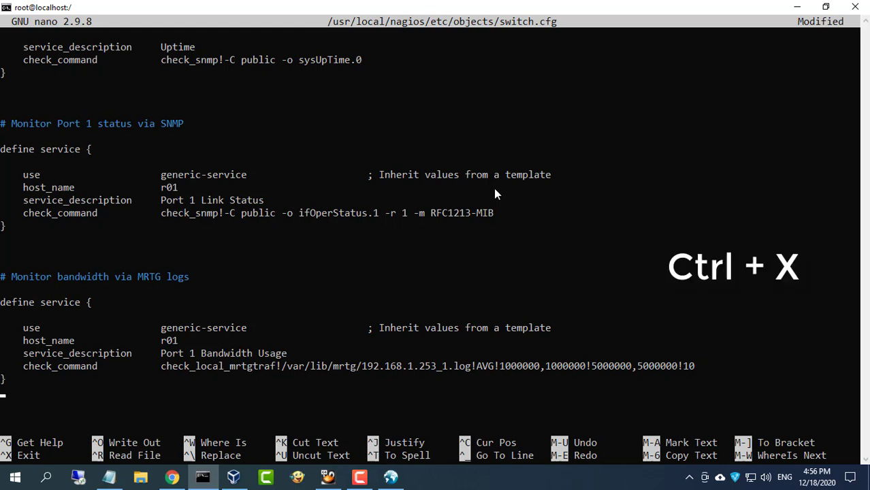
key(y)
key(Return)
Enter systemctl restart nagios.service at the shell prompt
text(systemctl)
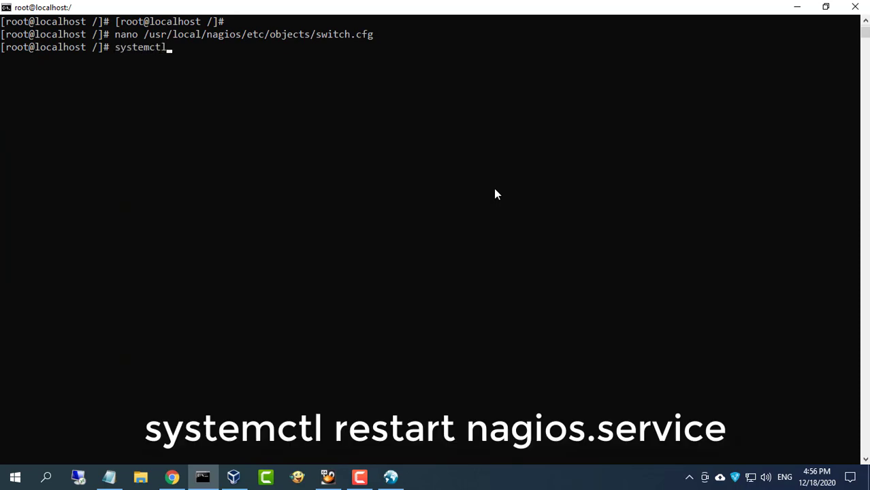
text( restart nag)
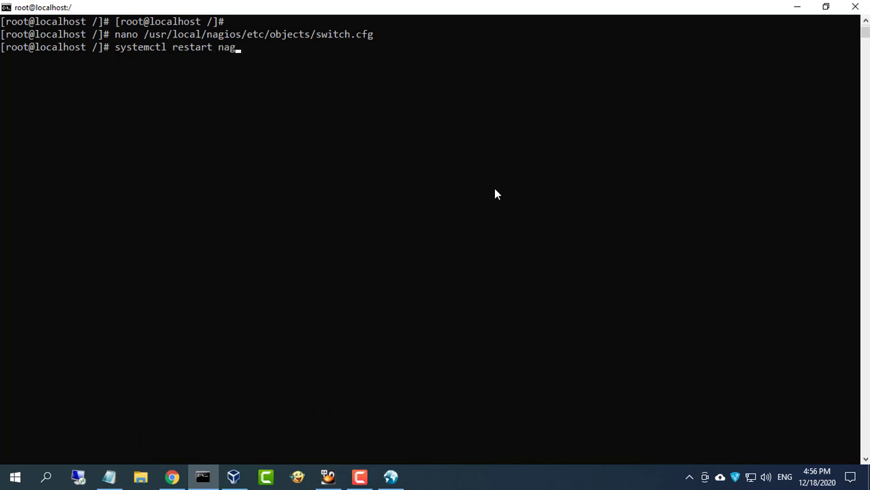
text(ios.service)
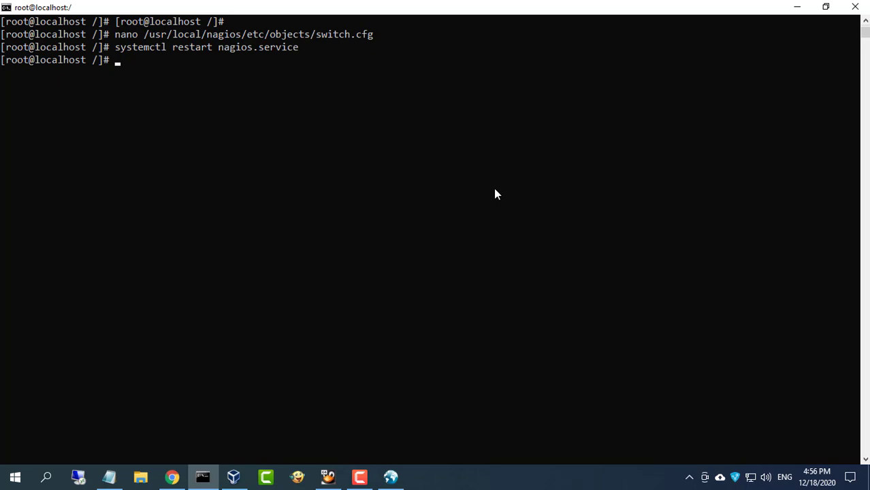
Show r01's service details in Nagios: PING WARNING, Bandwidth UNKNOWN, Link Status and Uptime OK
click(802, 9)
click(173, 477)
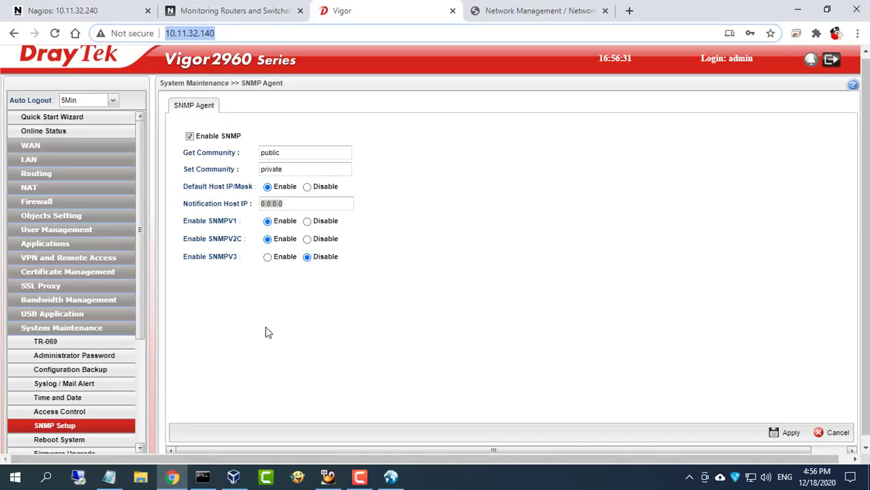
click(91, 12)
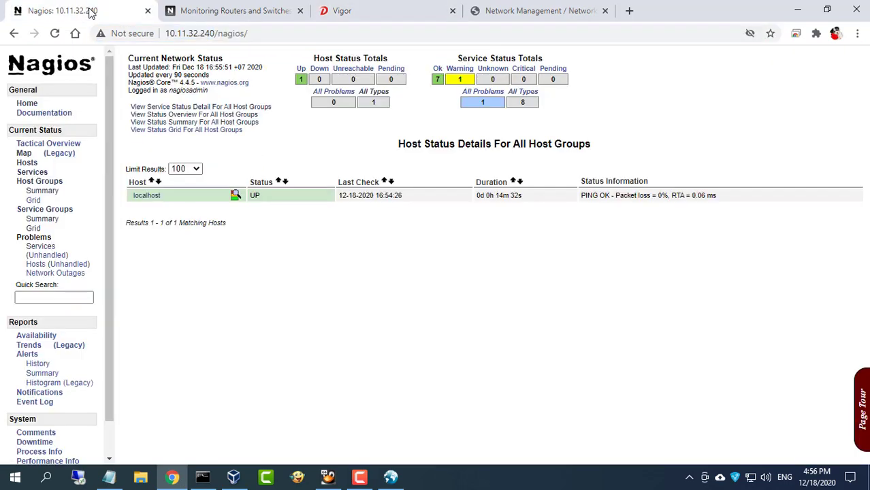
click(28, 164)
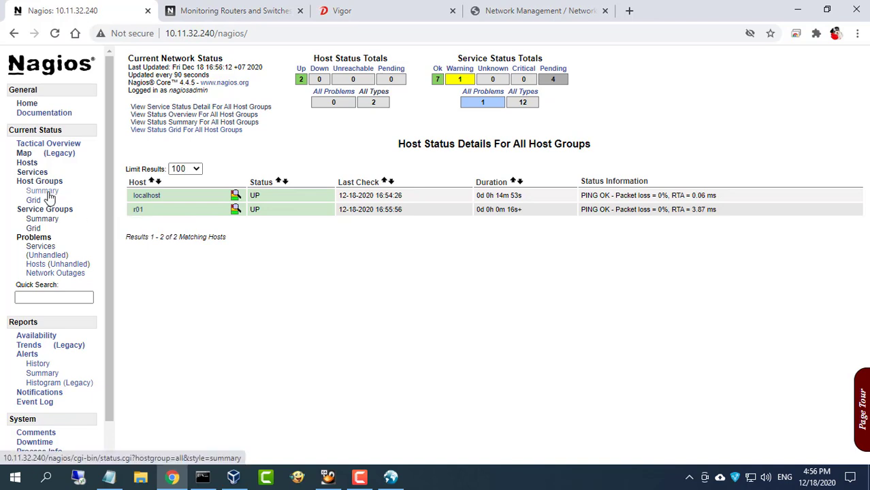
click(52, 220)
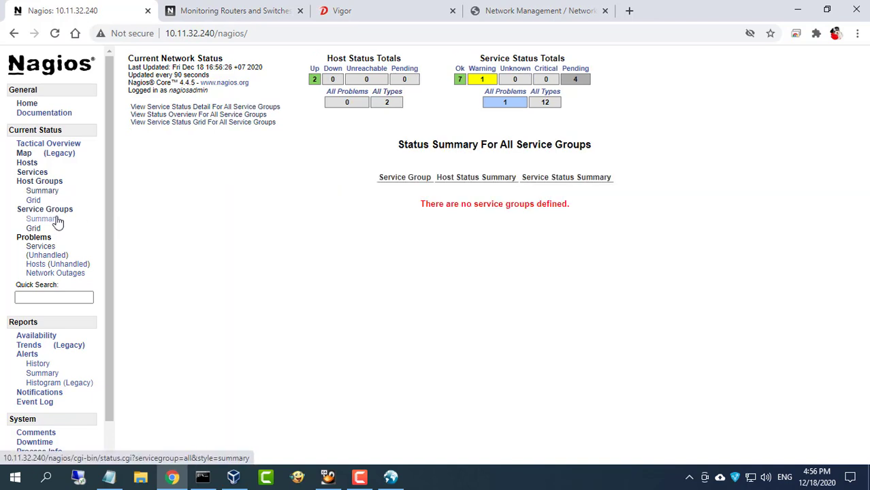
click(204, 108)
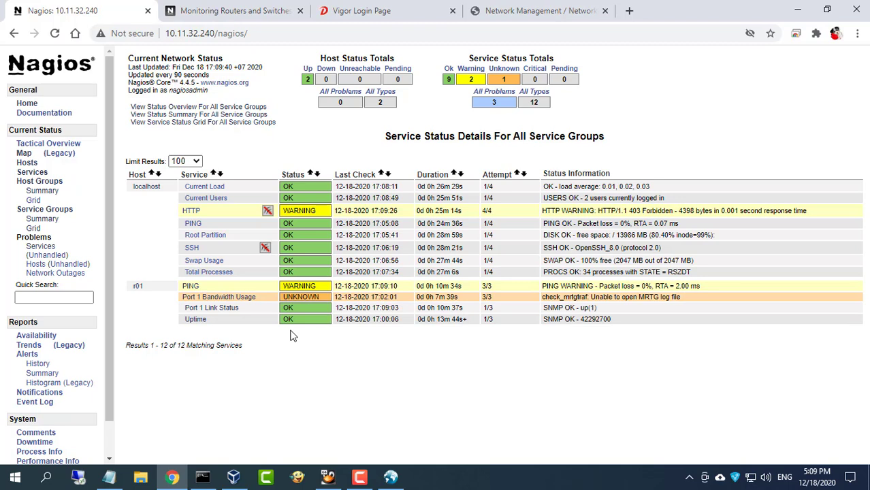
drag(267, 303, 182, 300)
click(318, 360)
Highlight the Port InOctets OID line in the Notepad notes
click(109, 477)
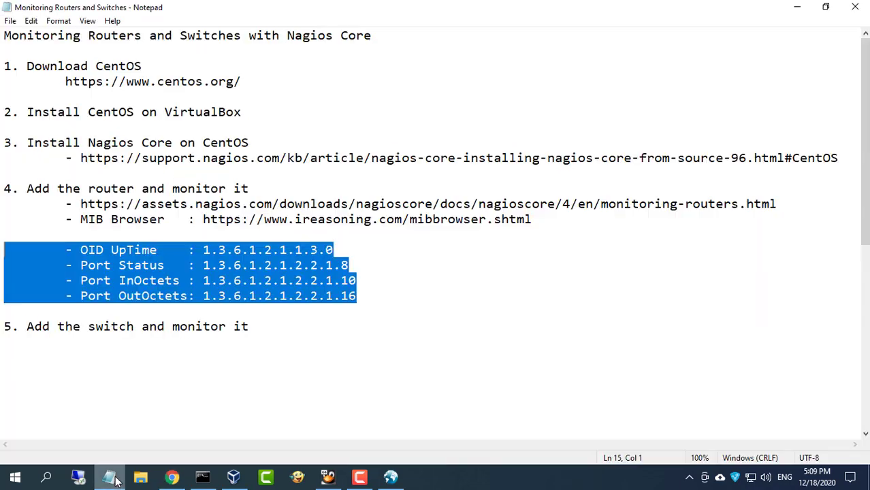
click(81, 269)
drag(79, 280, 366, 285)
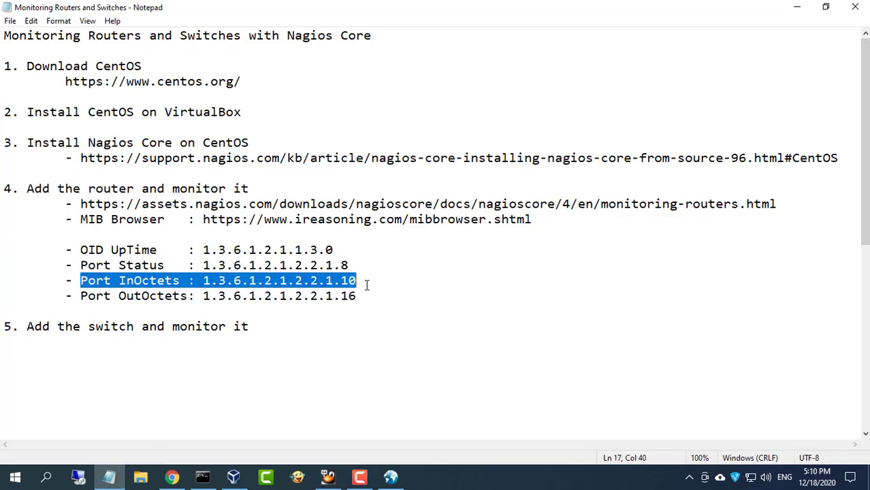
Fetch the ifInOctets counters and select port 1's OID .1.3.6.1.2.1.2.2.1.10.1
click(391, 477)
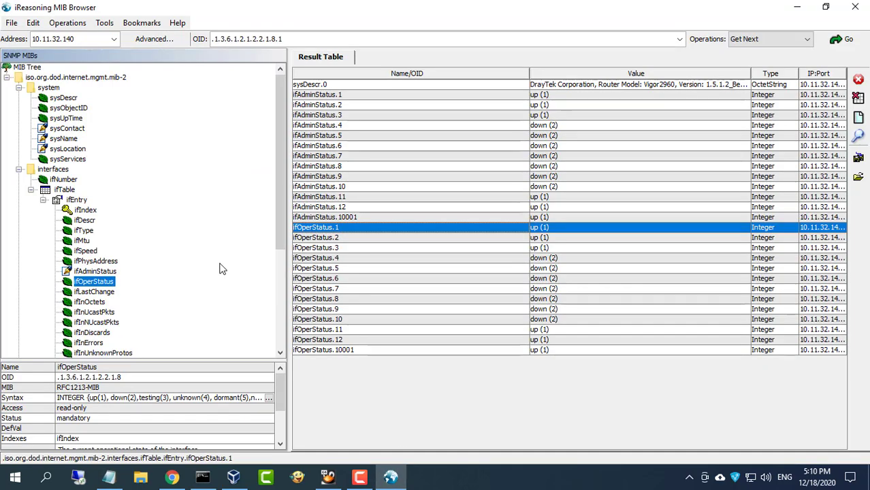
double_click(100, 303)
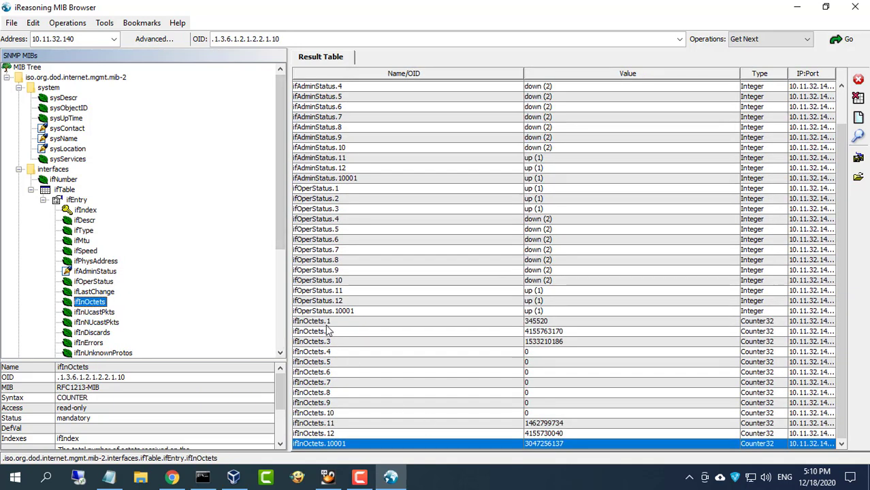
click(326, 323)
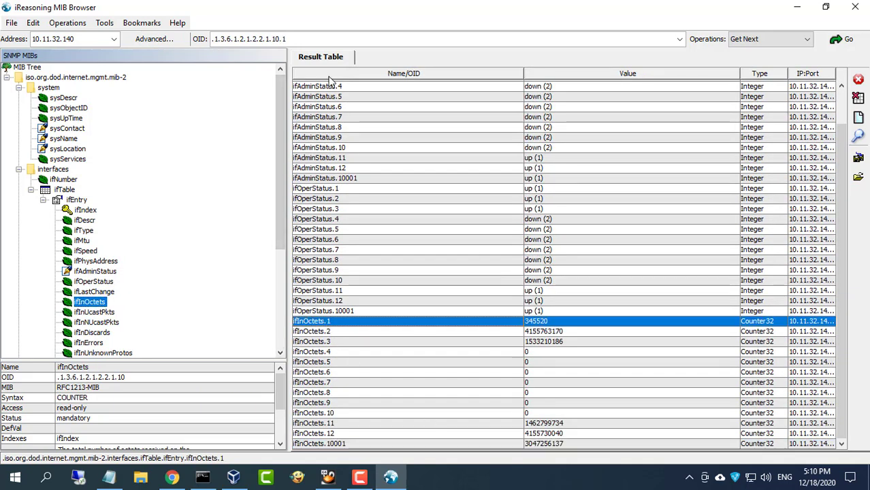
click(307, 39)
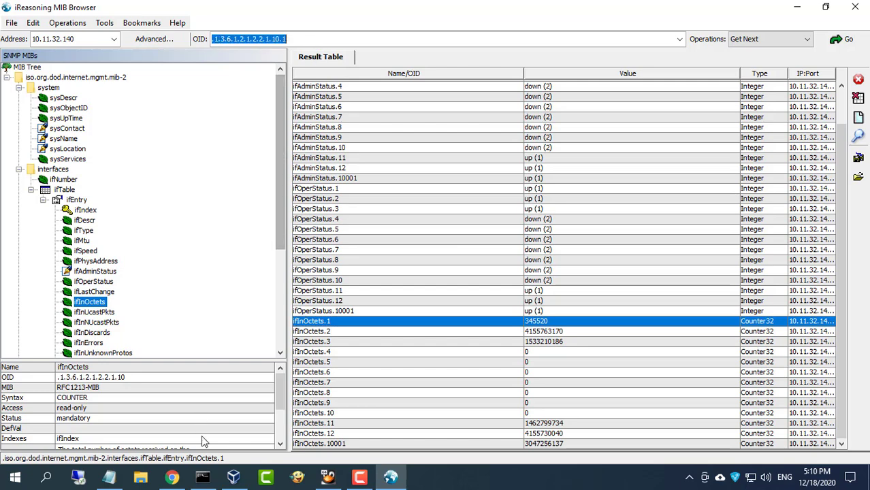
click(202, 477)
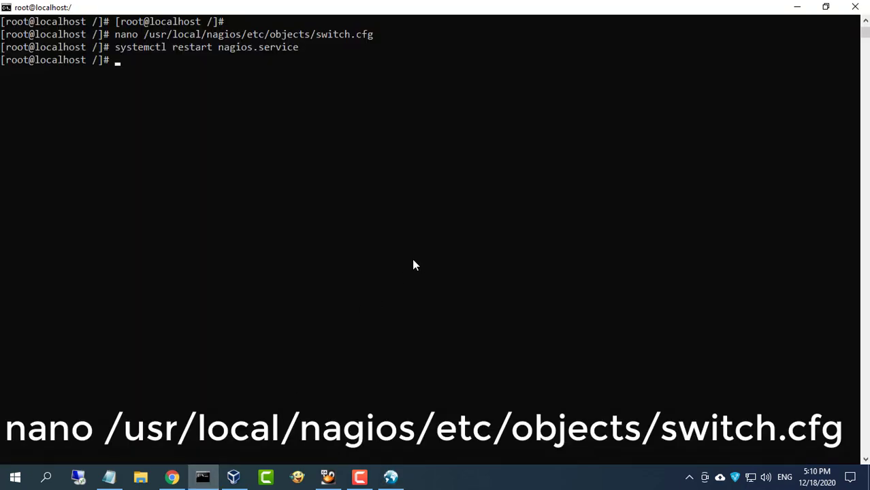
Recall and rerun the nano command to reopen switch.cfg
key(Up)
key(Up)
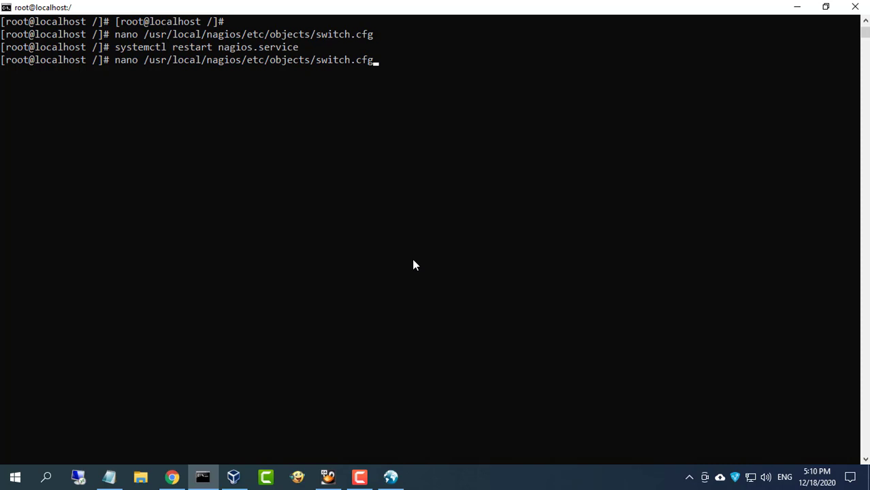
key(Return)
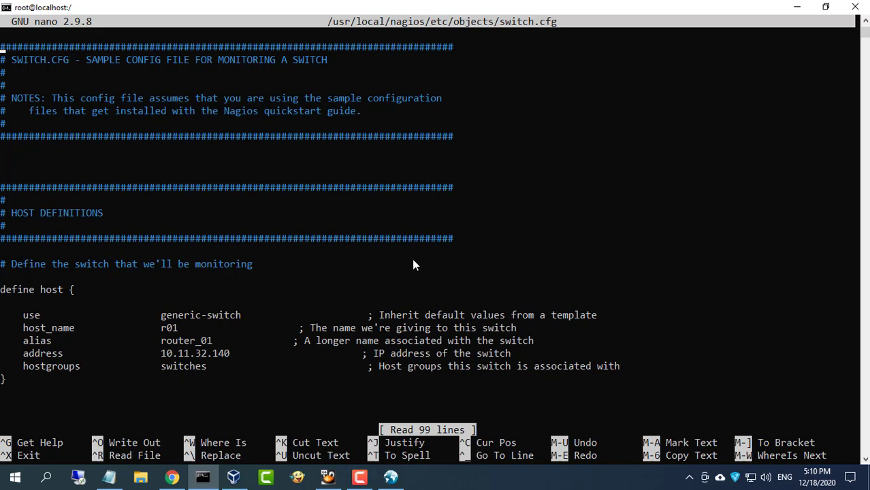
Rename the MRTG bandwidth service description to 'Port 1 In'
key(Down)
key(Down)
key(Down)
key(Down)
key(Down)
key(Down)
key(Down)
key(Down)
key(Down)
key(Down)
key(Down)
key(Down)
key(Down)
key(Down)
key(Down)
key(Down)
key(Down)
key(Down)
key(Down)
key(Down)
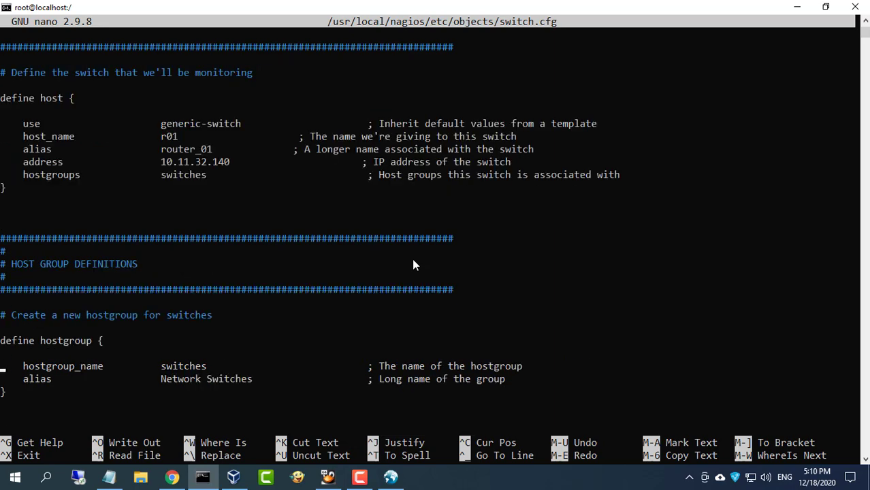
key(Down)
key(Down)
key(Down)
key(Down)
key(Down)
key(Down)
key(Down)
key(Down)
key(Down)
key(Down)
key(Down)
key(Down)
key(Down)
key(Down)
key(Down)
key(Down)
key(Down)
key(Down)
key(Down)
key(Down)
key(Down)
key(Down)
key(Down)
key(Down)
key(Down)
key(Down)
key(Down)
key(Down)
key(Down)
key(Down)
key(Down)
key(Right)
key(Right)
key(Right)
key(Right)
key(Right)
key(Right)
key(Right)
key(Right)
key(Right)
key(Right)
key(Right)
key(Right)
key(Right)
key(Right)
key(Right)
key(Right)
key(Right)
key(Right)
key(Right)
key(Right)
key(Right)
key(Right)
key(Right)
key(Right)
key(Right)
key(Right)
key(Right)
key(Right)
key(Right)
key(Right)
key(Right)
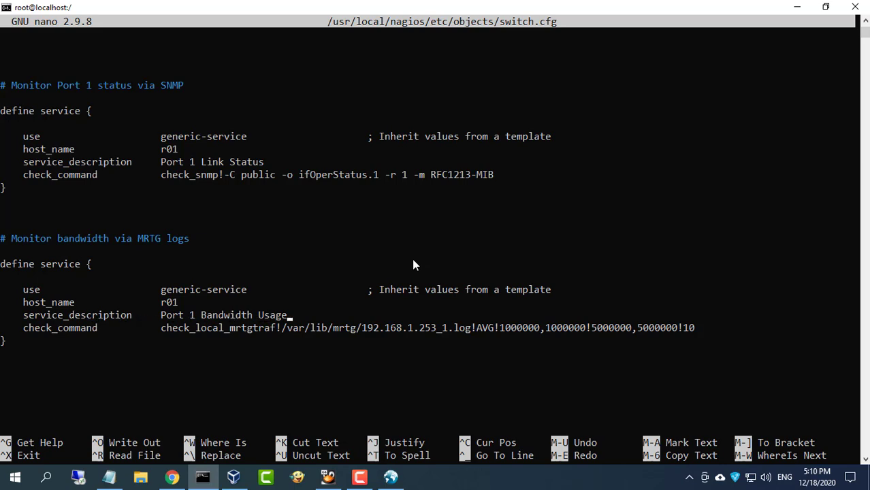
key(BackSpace)
key(BackSpace)
key(BackSpace)
key(BackSpace)
key(BackSpace)
key(BackSpace)
key(BackSpace)
key(BackSpace)
key(BackSpace)
key(BackSpace)
key(BackSpace)
key(BackSpace)
key(BackSpace)
key(BackSpace)
key(BackSpace)
text(In)
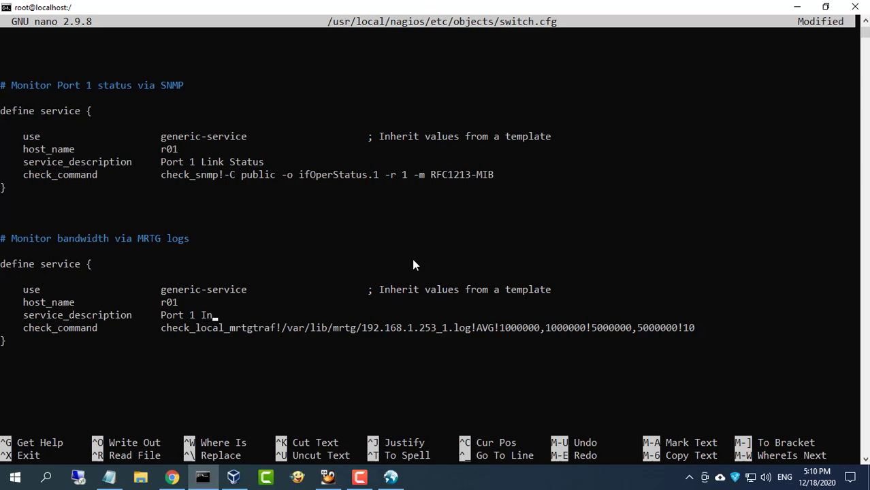
Replace the check_local_mrtgtraf command with 'check_snmp!-C public -o'
key(Left)
key(Left)
key(Left)
key(Left)
key(Left)
key(Left)
key(Left)
key(Delete)
key(Delete)
key(Delete)
key(Delete)
key(Delete)
key(Delete)
key(Delete)
key(Delete)
key(Delete)
key(Delete)
key(Delete)
key(Delete)
key(Delete)
key(Delete)
key(Delete)
key(Delete)
key(Delete)
key(Delete)
key(Delete)
key(Delete)
key(Delete)
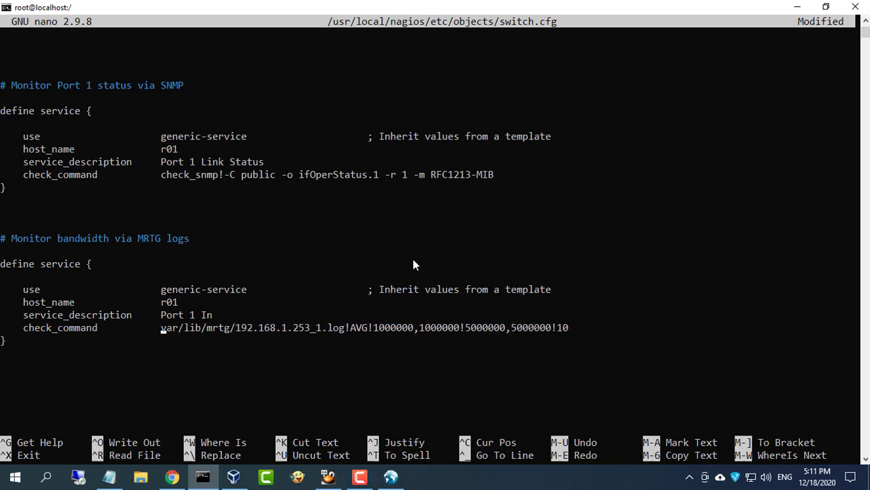
key(Delete)
key(Delete)
key(Delete)
key(Delete)
key(Delete)
key(Delete)
key(Delete)
key(Delete)
key(Delete)
key(Delete)
key(Delete)
key(Delete)
key(Delete)
key(Delete)
key(Delete)
key(Delete)
key(Delete)
key(Delete)
key(Delete)
key(Delete)
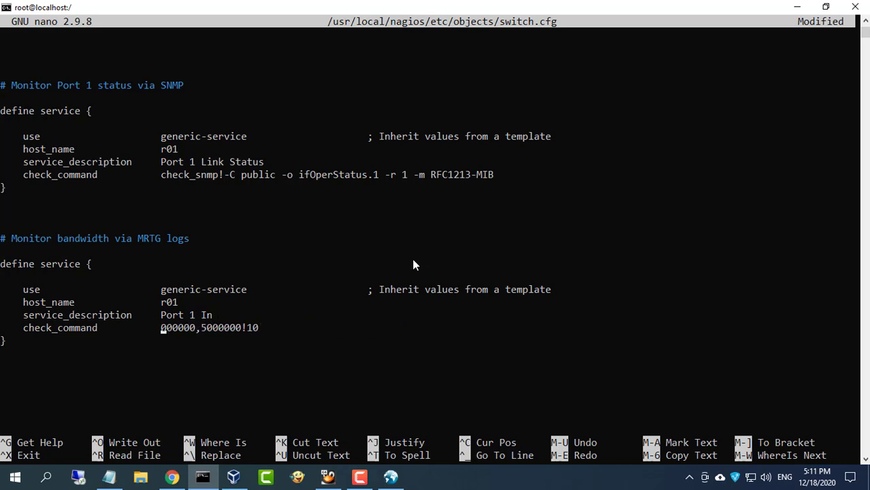
key(Delete)
key(Delete)
text(check_snmp)
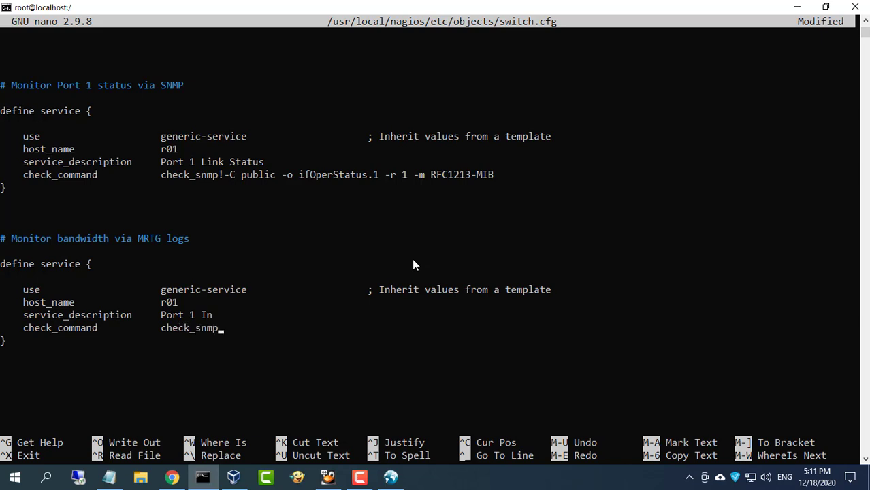
text(!-C public -o)
Copy the InOctets OID from the notes and finish the check as check_snmp!-C public -o 1.3.6.1.2.1.2.2.1.10.1
click(116, 479)
drag(367, 281, 204, 281)
right_click(229, 288)
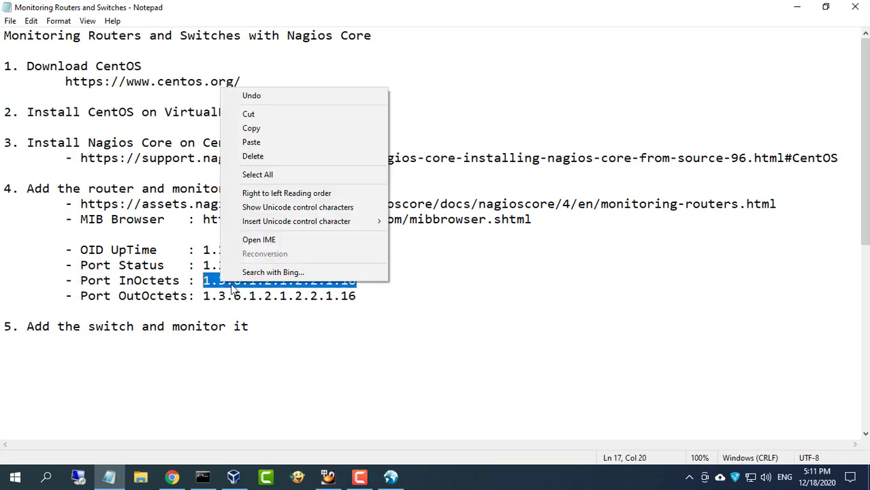
click(268, 130)
key(alt+Tab)
right_click(475, 293)
text(.1.2.1.2.2.1.10.1)
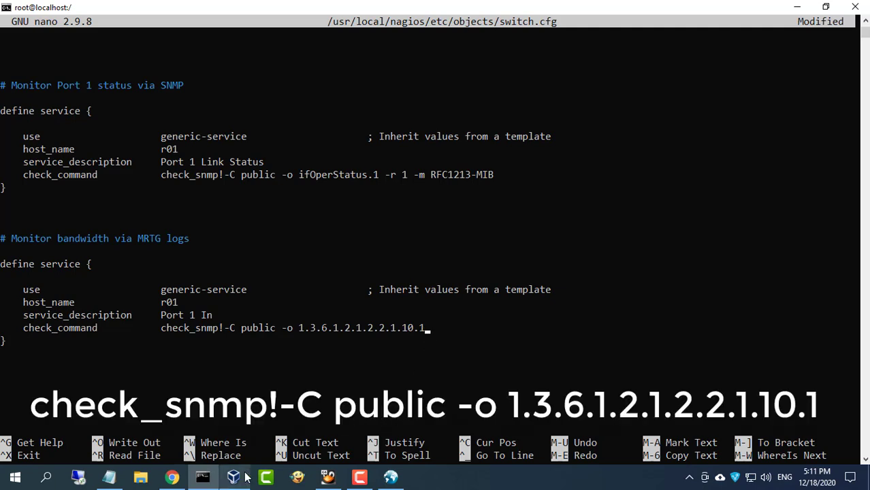
Glance at the Nagios status page and MIB Browser, then return to switch.cfg
click(172, 476)
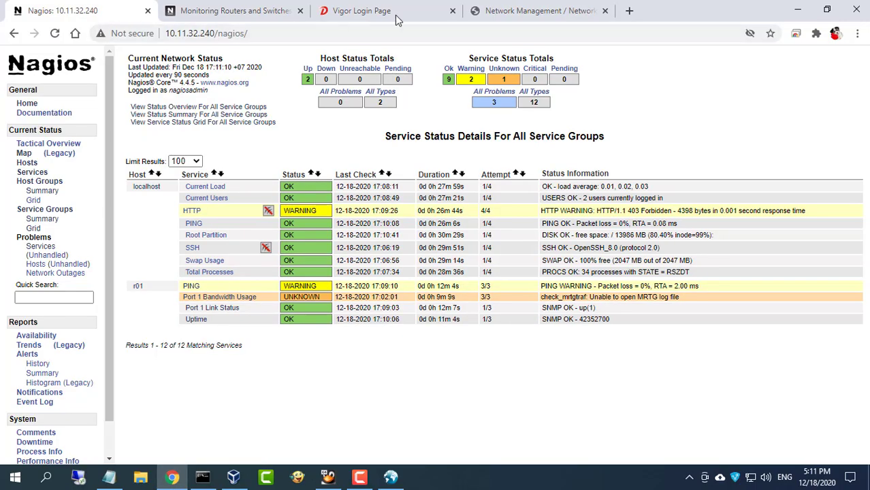
click(488, 17)
click(390, 476)
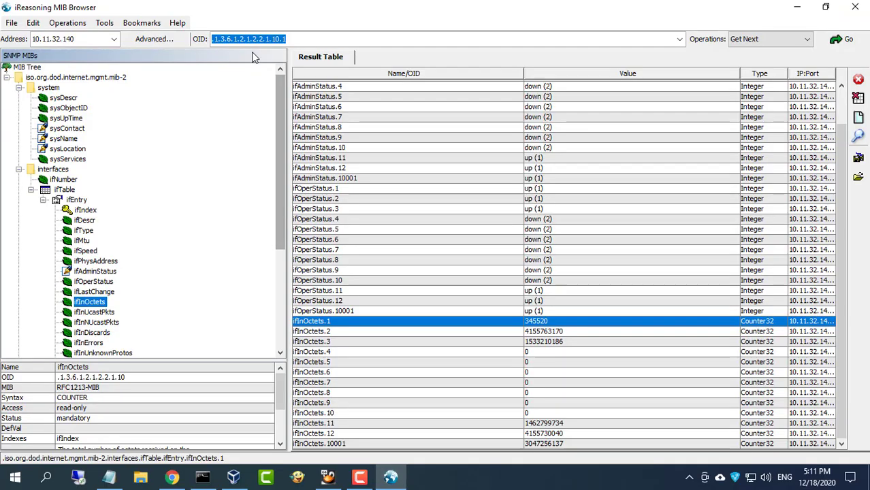
click(799, 8)
click(129, 13)
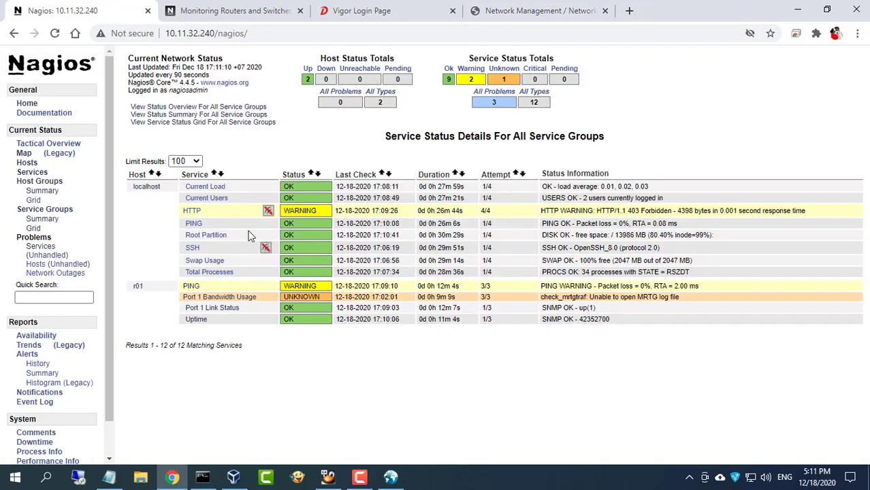
click(202, 477)
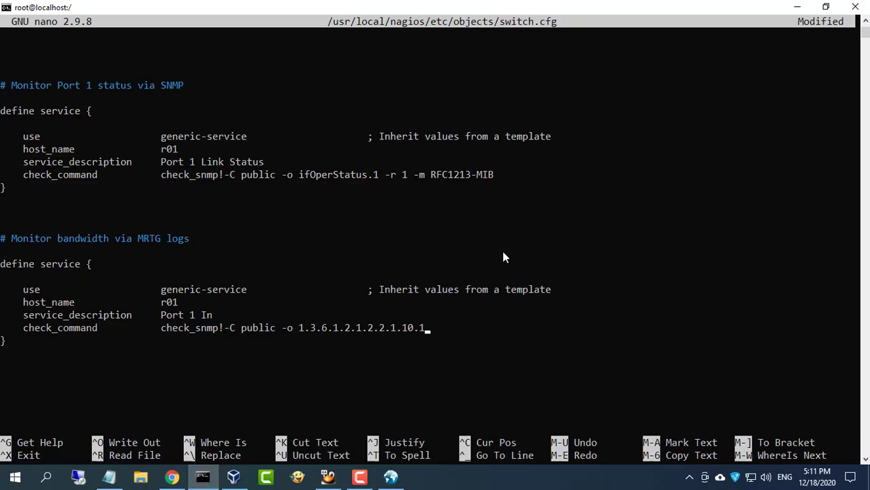
Duplicate the Port 1 In service block below the original
drag(2, 266, 24, 340)
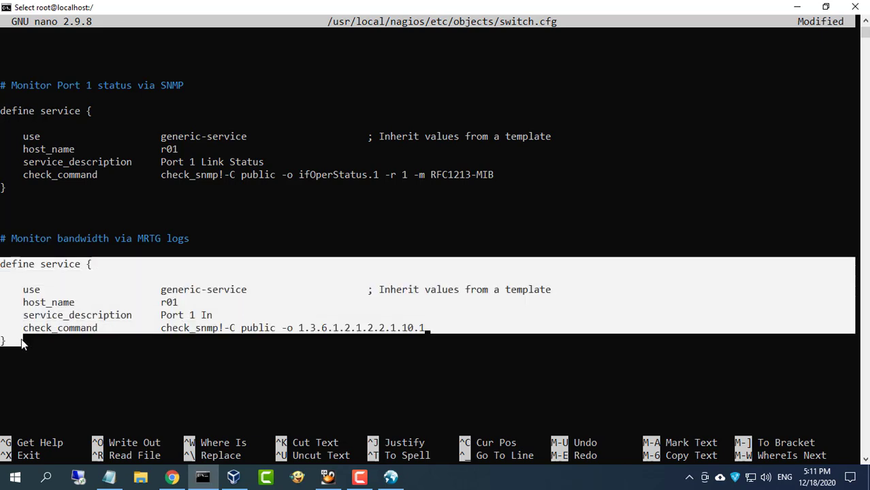
right_click(311, 324)
key(Down)
key(Return)
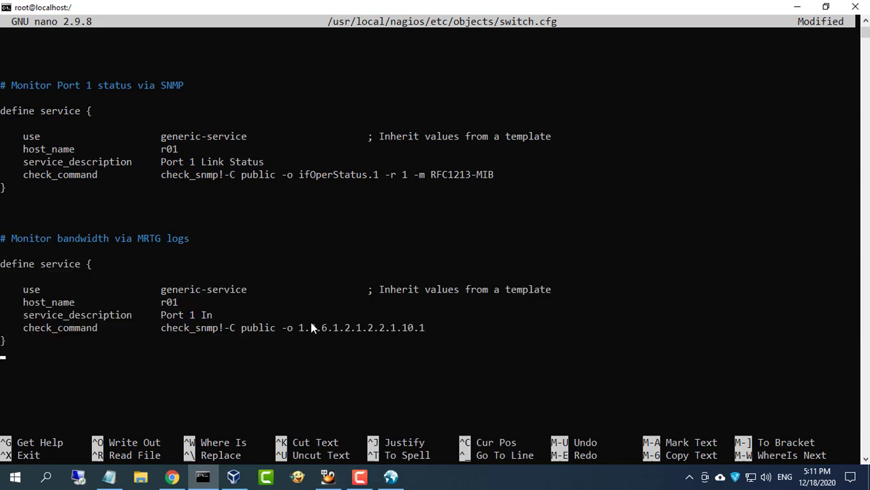
right_click(177, 327)
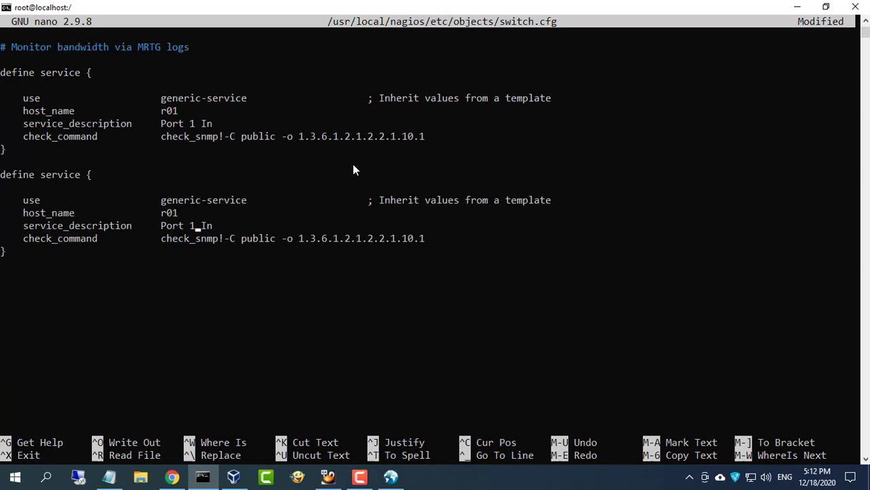
Rename the copy to 'Port 1 Out' and clear the InOctets OID from its check command
key(BackSpace)
key(BackSpace)
text(Out)
key(Right)
key(Right)
key(Right)
key(Right)
key(Right)
key(Right)
key(Right)
key(Right)
key(Right)
key(Right)
key(Right)
key(Right)
key(Right)
key(Right)
key(Right)
key(Right)
key(Right)
key(Right)
key(Right)
key(Right)
key(Right)
key(Left)
key(BackSpace)
key(BackSpace)
key(BackSpace)
key(BackSpace)
key(BackSpace)
key(BackSpace)
key(BackSpace)
key(BackSpace)
key(BackSpace)
key(BackSpace)
key(BackSpace)
key(BackSpace)
key(BackSpace)
key(BackSpace)
key(BackSpace)
key(BackSpace)
key(BackSpace)
key(BackSpace)
key(BackSpace)
key(BackSpace)
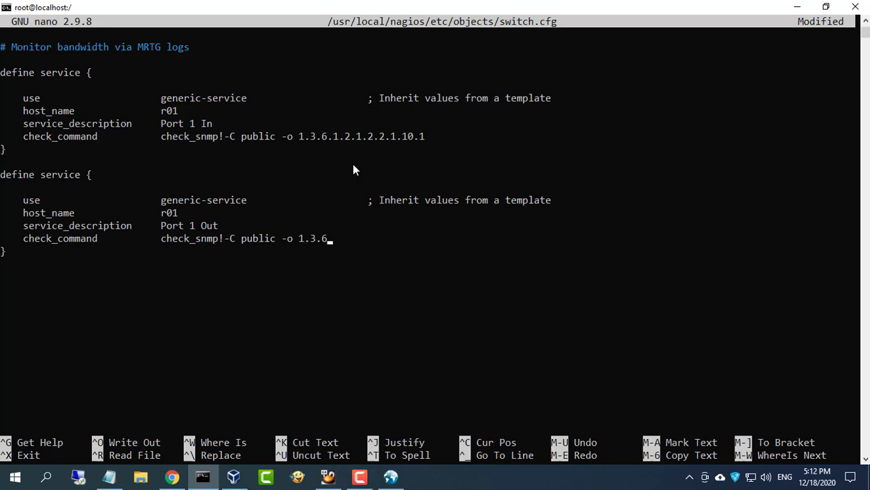
key(BackSpace)
key(BackSpace)
click(390, 477)
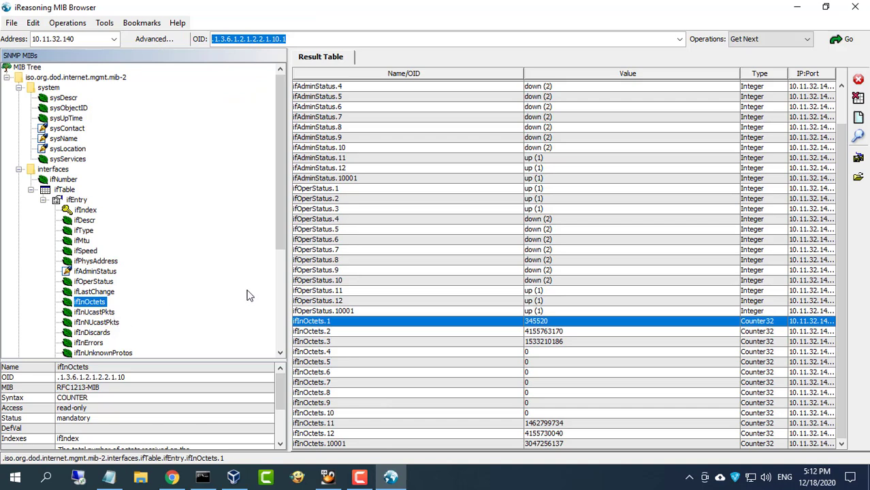
Query ifOutOctets in the MIB Browser and select port 1's OID .1.3.6.1.2.1.2.2.1.16.1 (value 345700)
drag(283, 239, 282, 285)
double_click(92, 283)
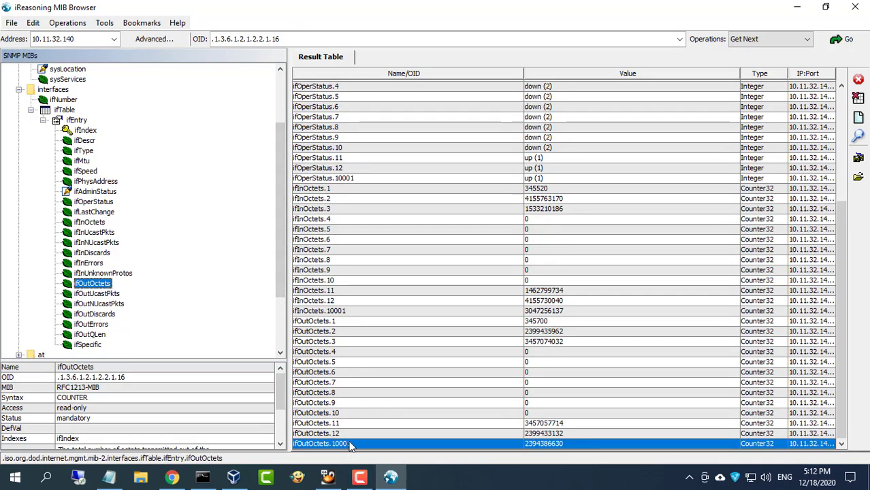
click(335, 323)
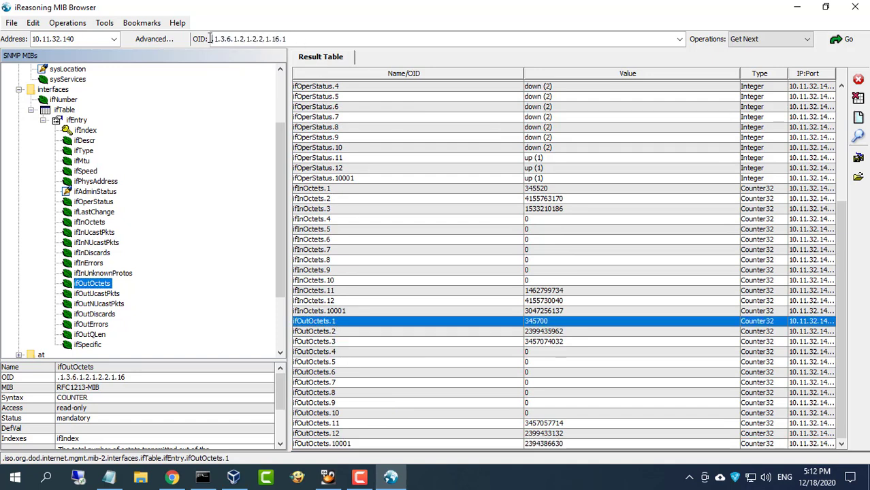
drag(210, 39, 299, 39)
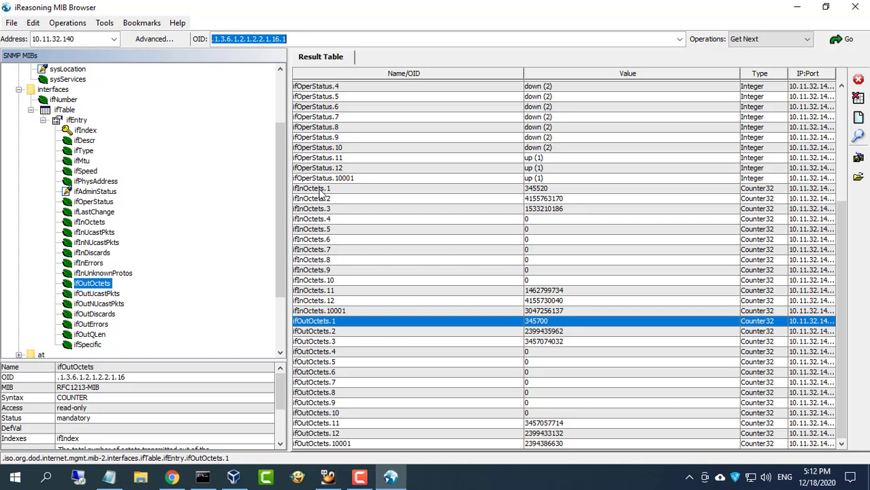
Copy the Port OutOctets OID from the Notepad notes
click(115, 479)
drag(204, 295, 361, 295)
right_click(330, 295)
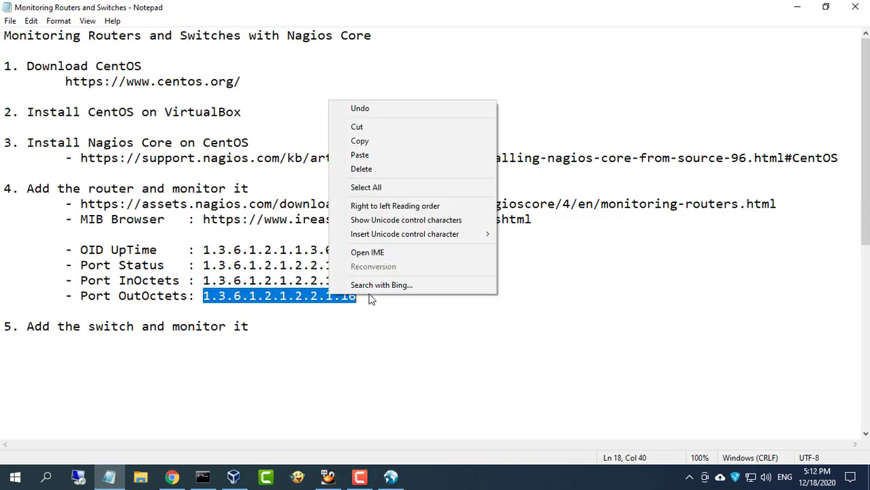
click(374, 140)
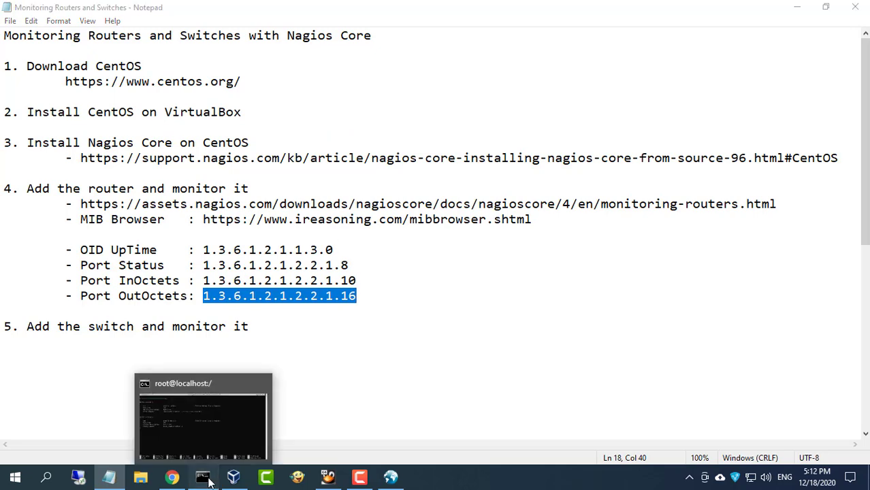
Complete the Port 1 Out check command with OID 1.3.6.1.2.1.2.2.1.16.1
click(208, 482)
right_click(369, 302)
text(.1.2.1.2.2.1.16.1)
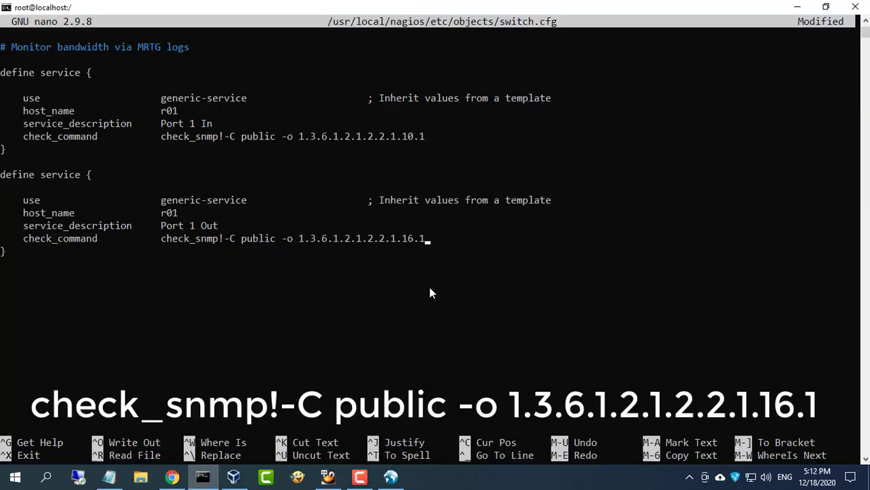
key(Down)
key(Down)
Save switch.cfg, exit nano, and rerun systemctl restart nagios.service
key(ctrl+x)
key(y)
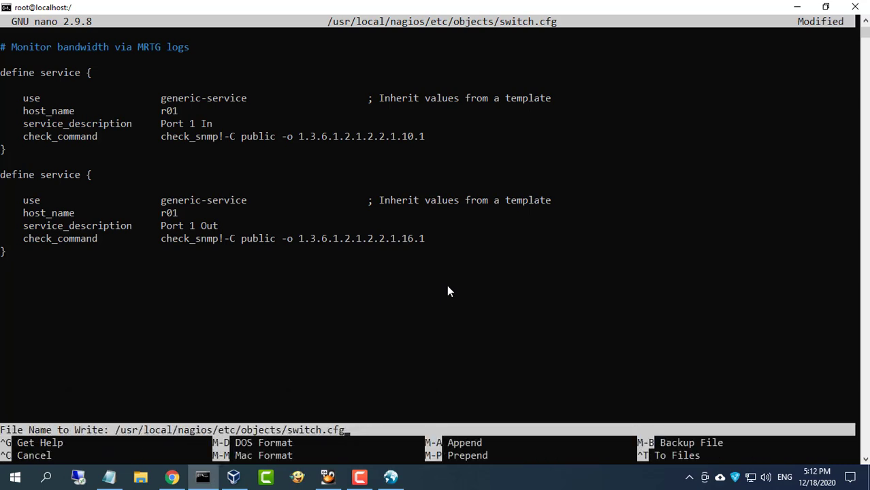
key(Return)
key(Return)
key(Up)
key(Up)
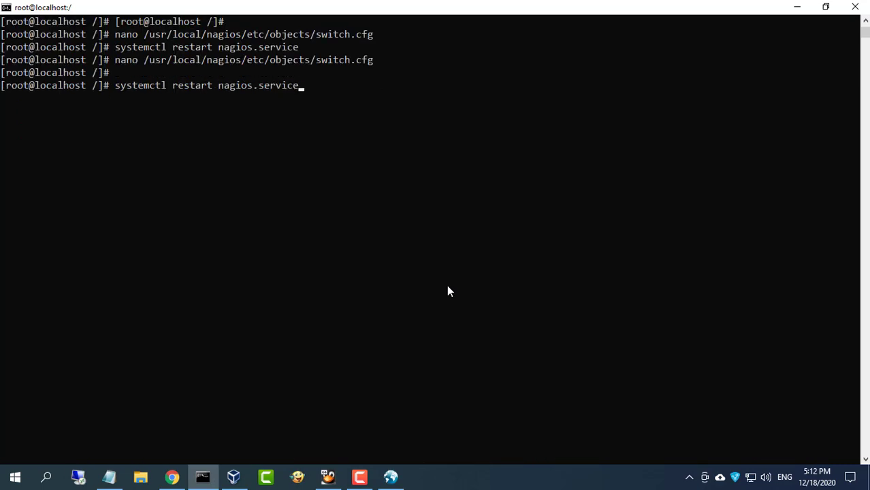
key(Return)
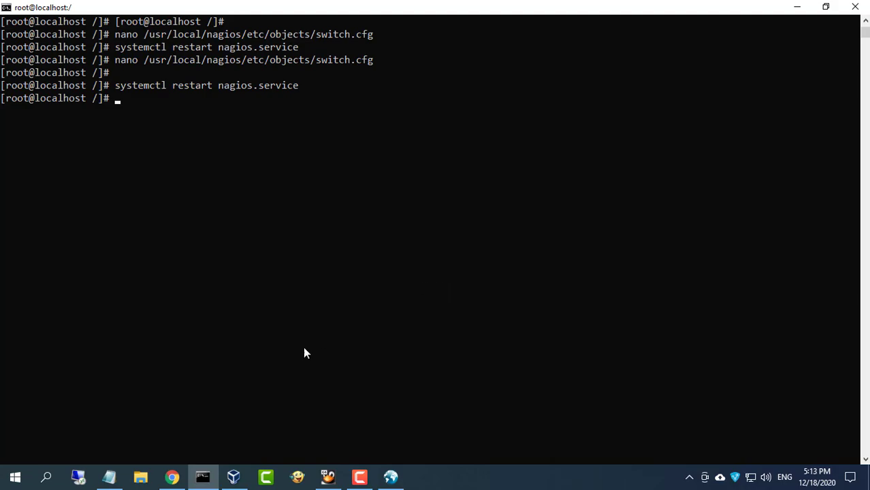
click(171, 477)
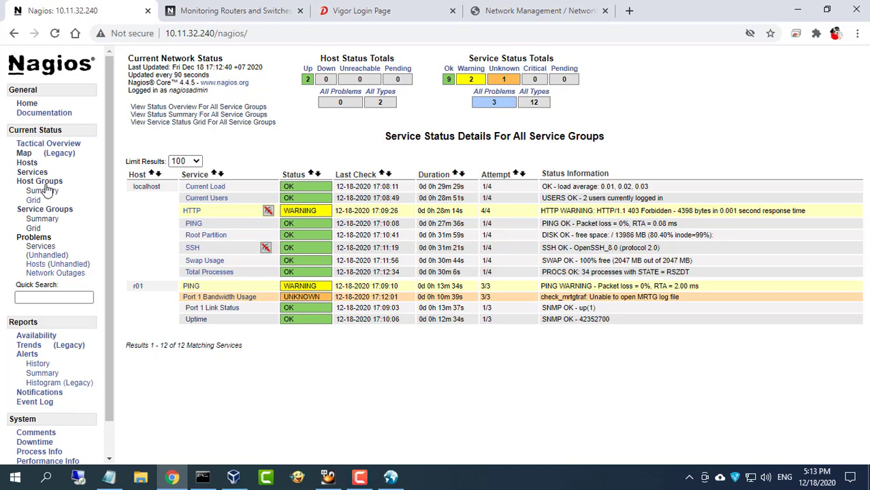
Show Nagios service status for all service groups and highlight Port 1 Out's value 345858
click(31, 164)
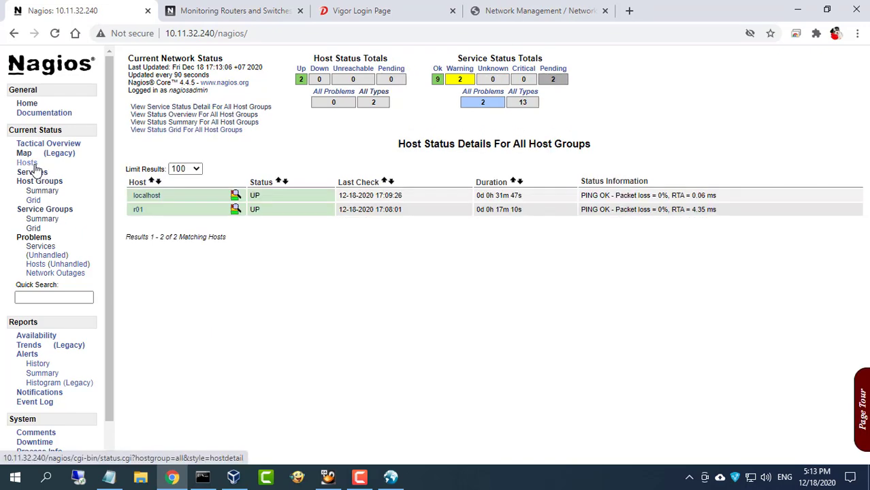
click(51, 221)
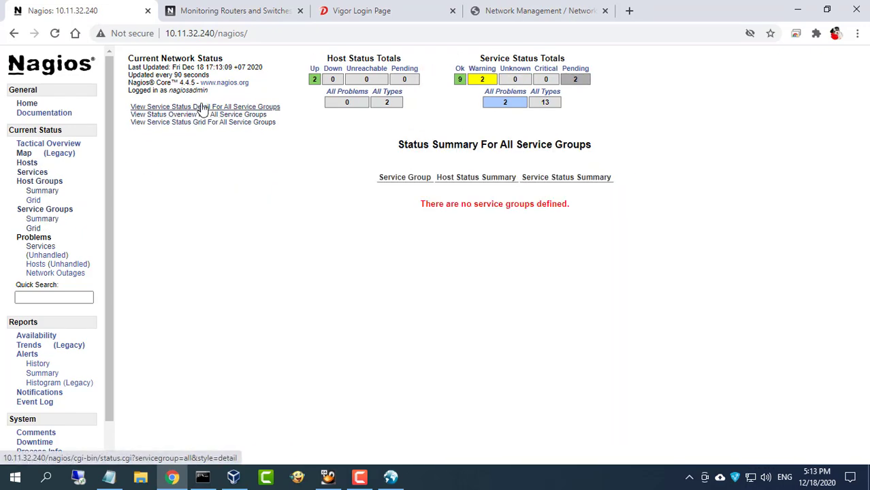
click(180, 107)
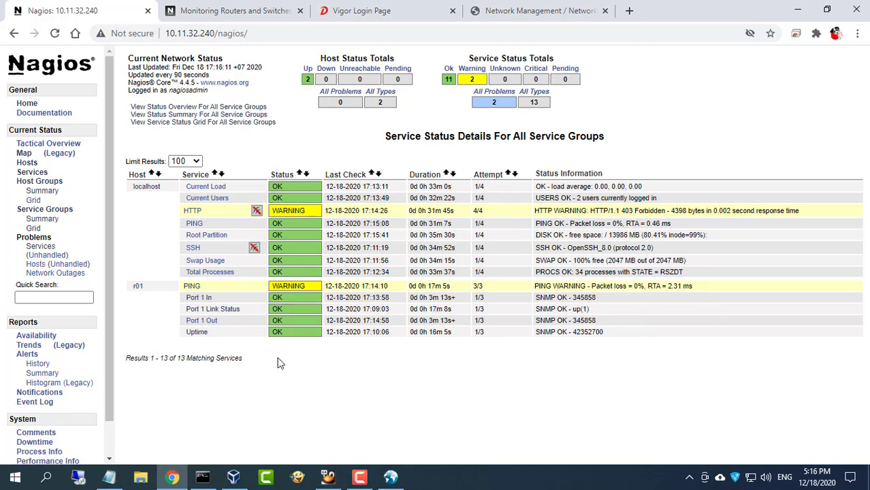
drag(610, 321, 573, 323)
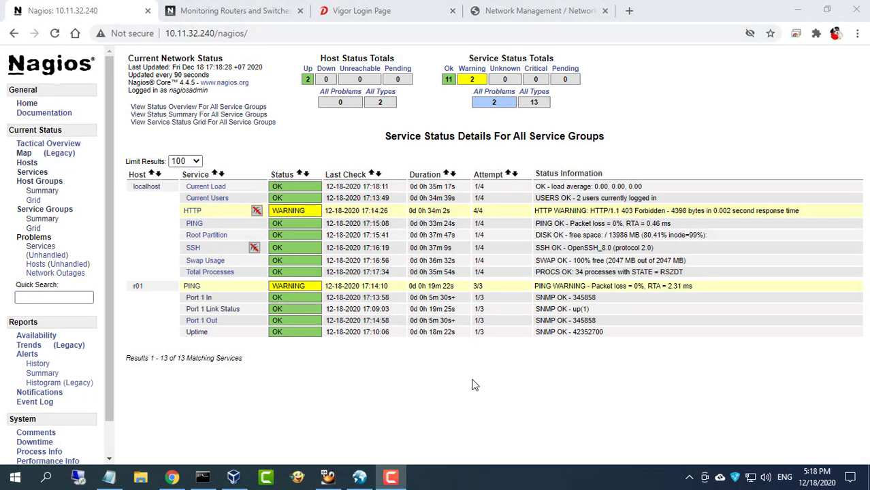
click(109, 477)
Put the notes away, then open a command prompt and telnet to 10.11.32.254
click(258, 328)
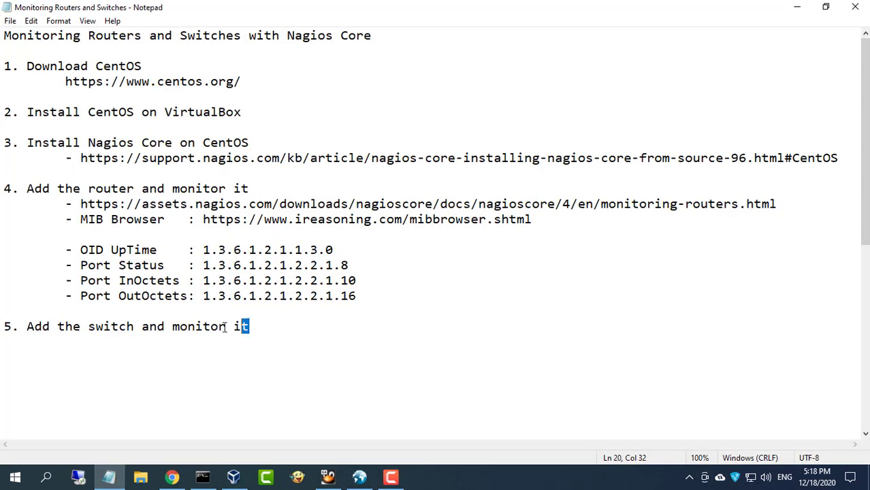
key(shift+Home)
click(797, 8)
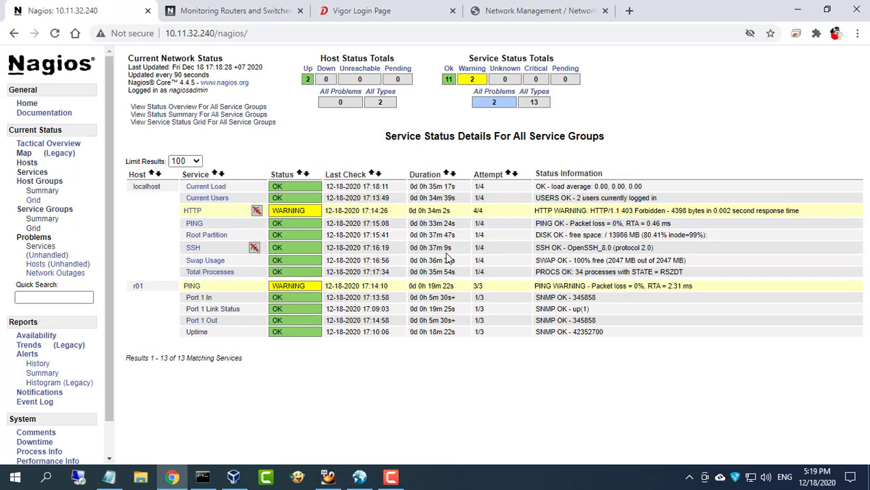
right_click(202, 476)
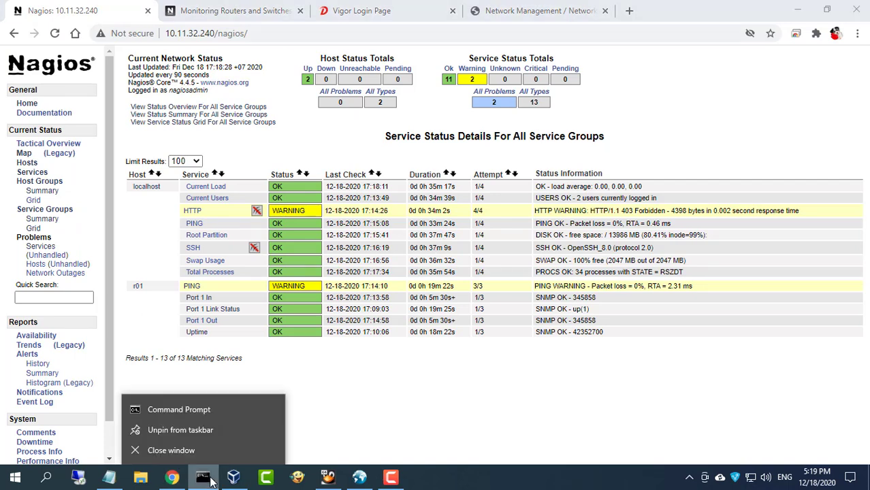
click(215, 411)
text(telnet 10.11.32.254)
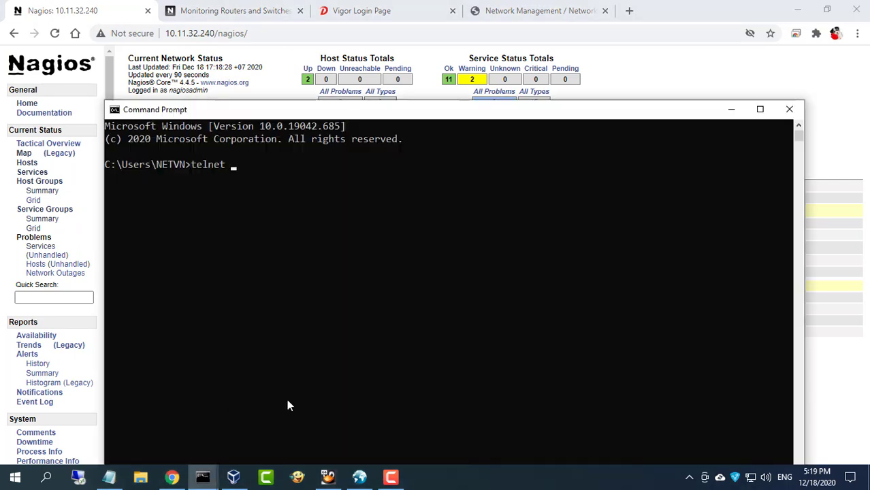
key(Return)
Log in to the switch, run show port, and confirm port 24 is up before minimizing
text(admin)
key(Return)
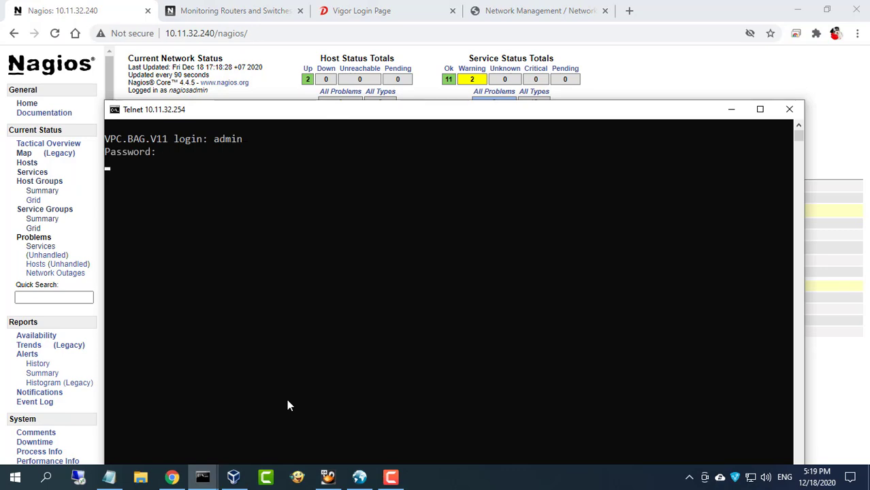
text(admin)
key(Return)
text(show port)
key(Return)
drag(423, 117, 438, 38)
scroll(477, 326, down, 1)
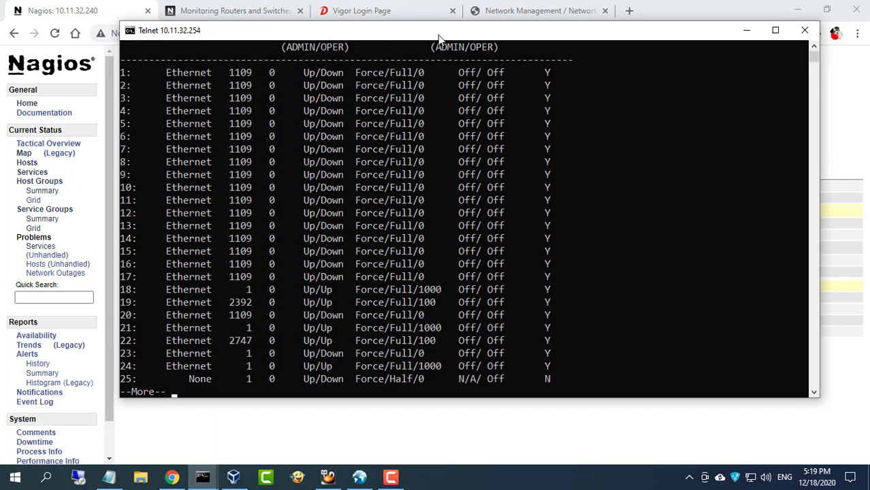
drag(444, 368, 121, 367)
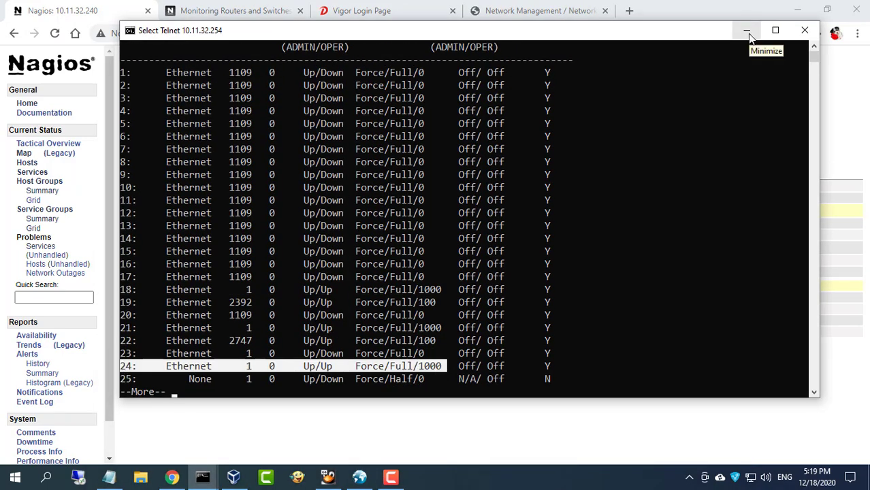
click(746, 31)
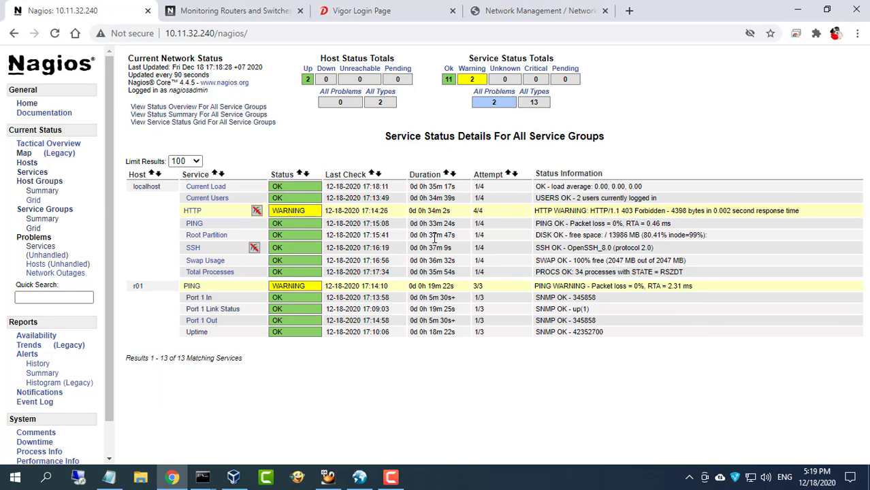
Launch the MIB Browser from the desktop, maximize it, and run a first query against the switch
key(super+d)
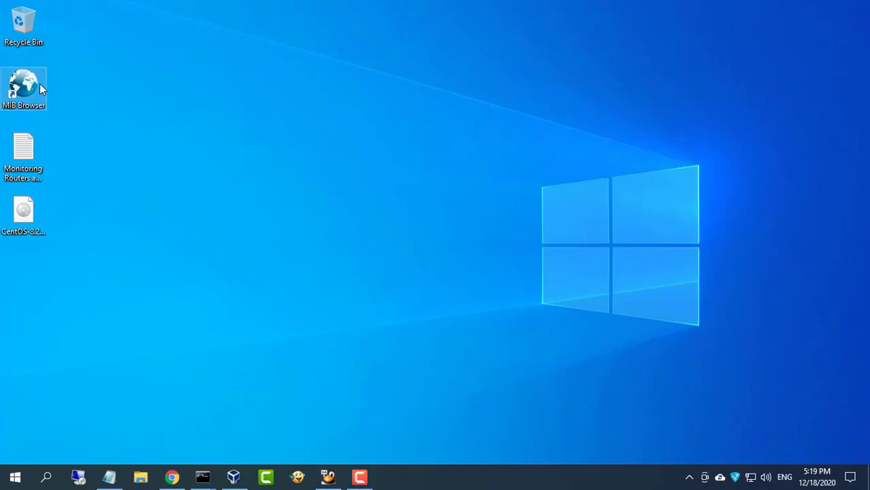
click(24, 87)
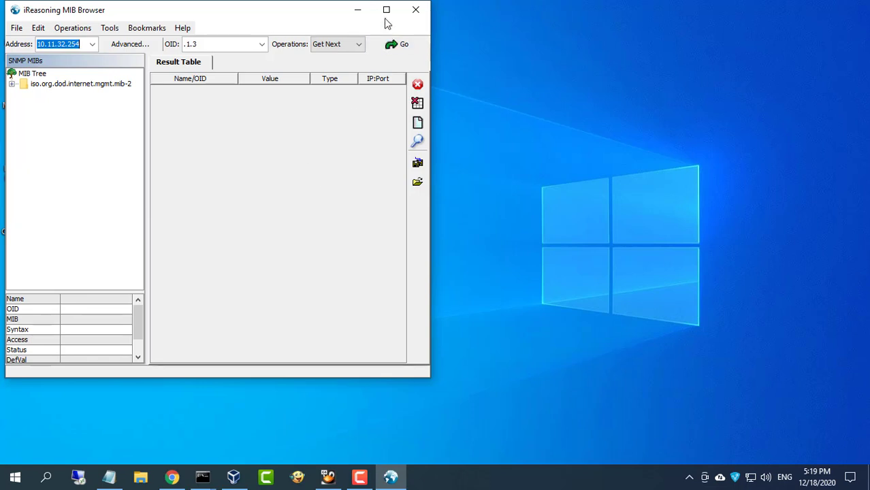
click(385, 8)
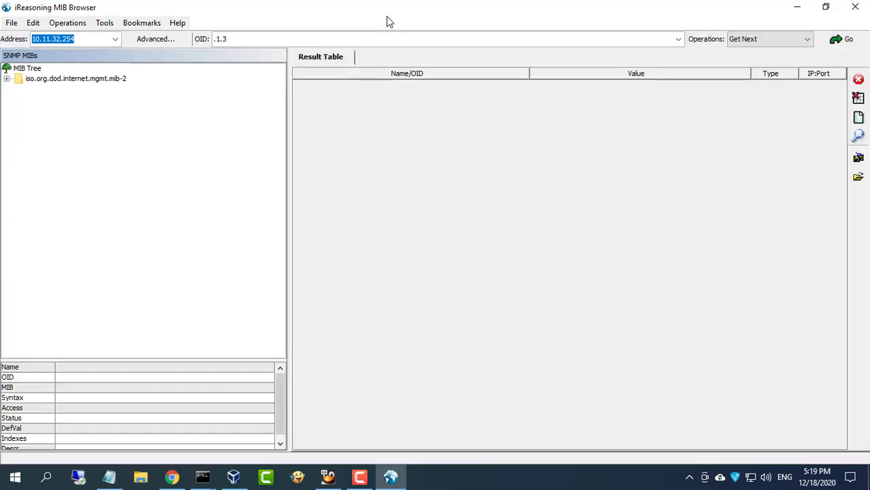
click(833, 41)
Fetch ifOperStatus for all ports, confirm port 24 reads up (1), then minimize the browser
click(6, 79)
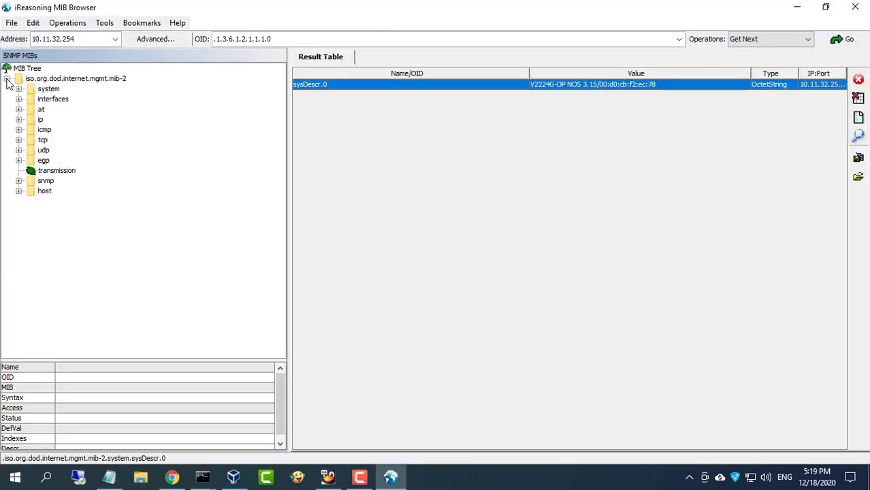
click(18, 100)
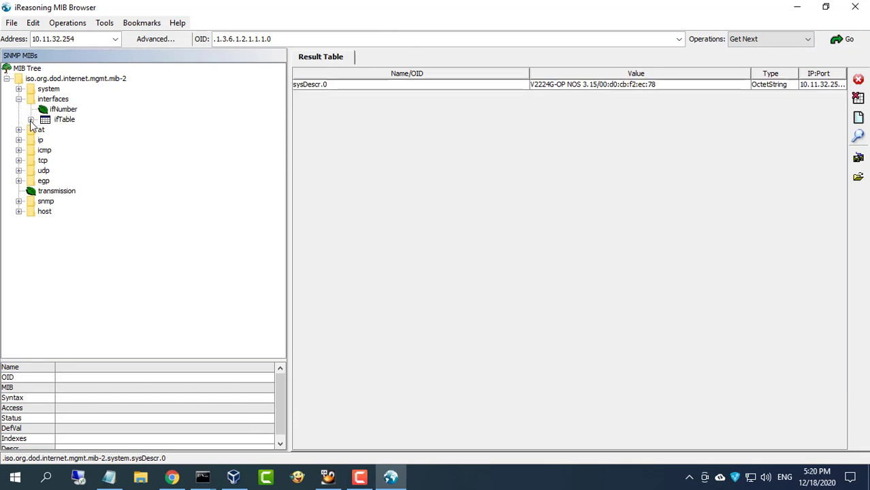
click(31, 120)
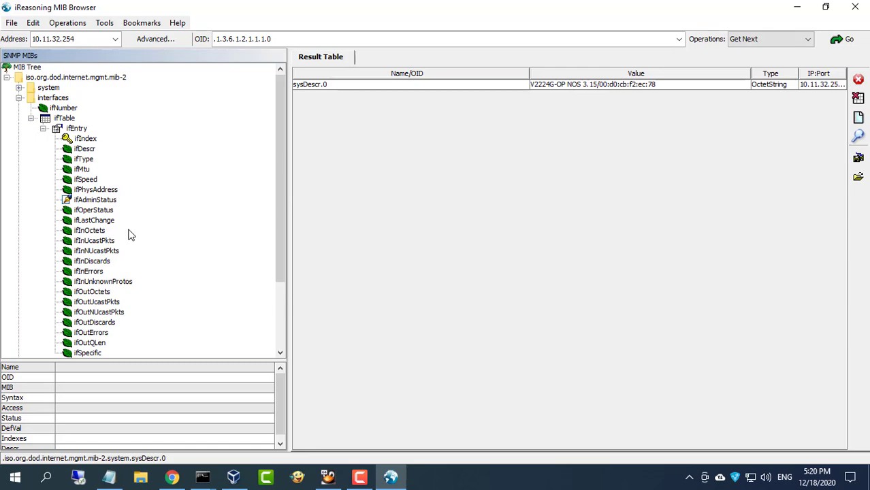
double_click(110, 212)
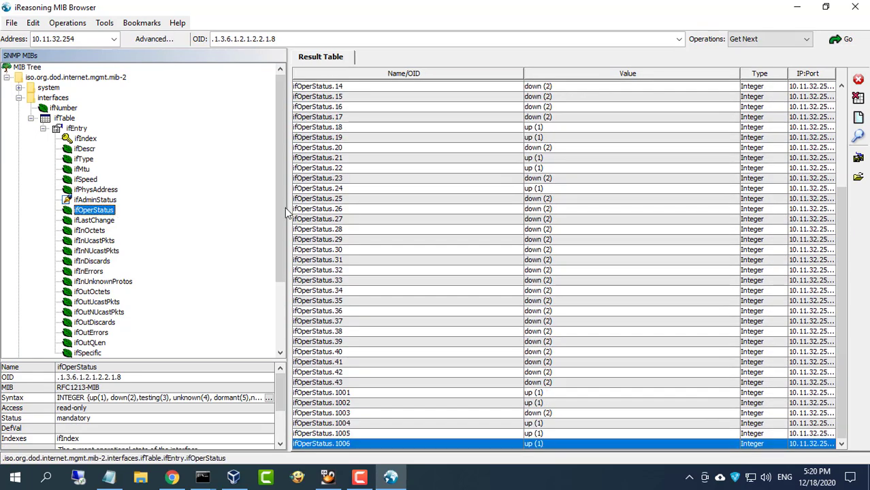
click(333, 189)
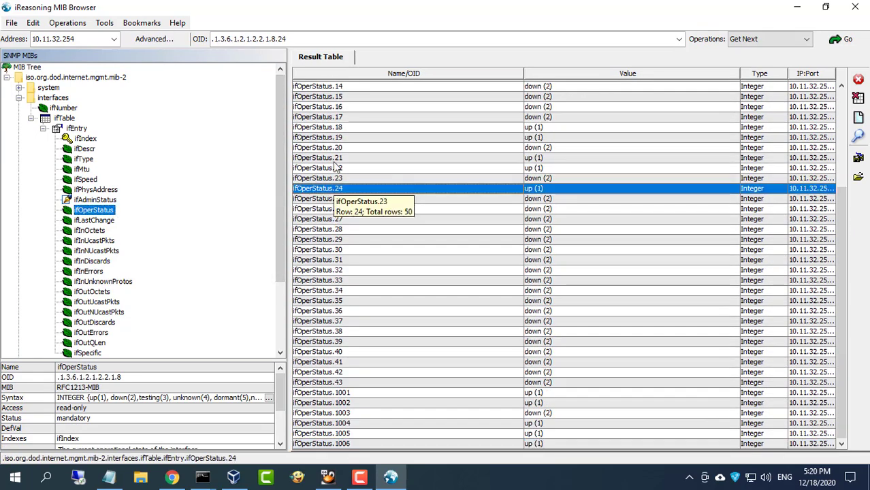
triple_click(315, 41)
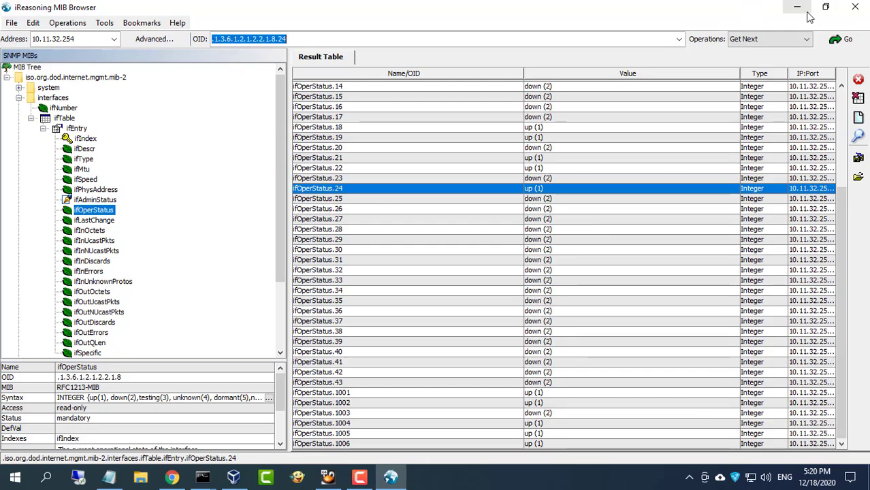
click(799, 9)
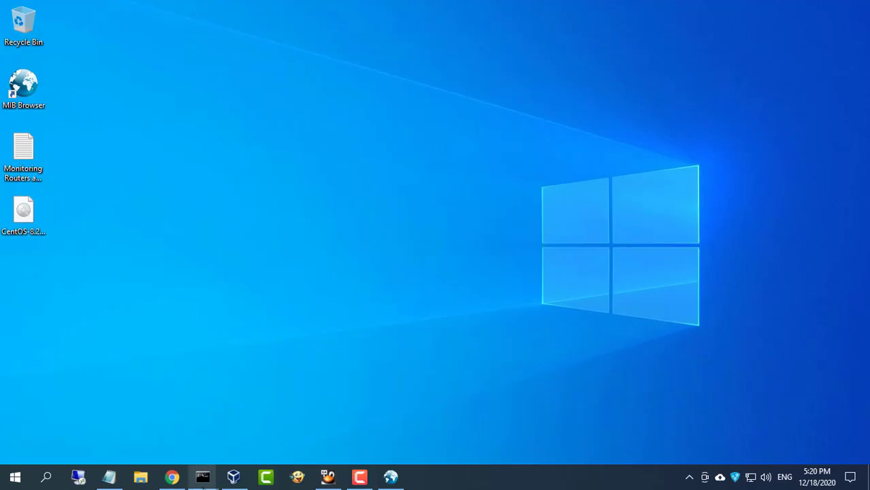
Reopen switch.cfg in nano and change the comment to 'router/switch'
mouse_move(203, 476)
click(170, 453)
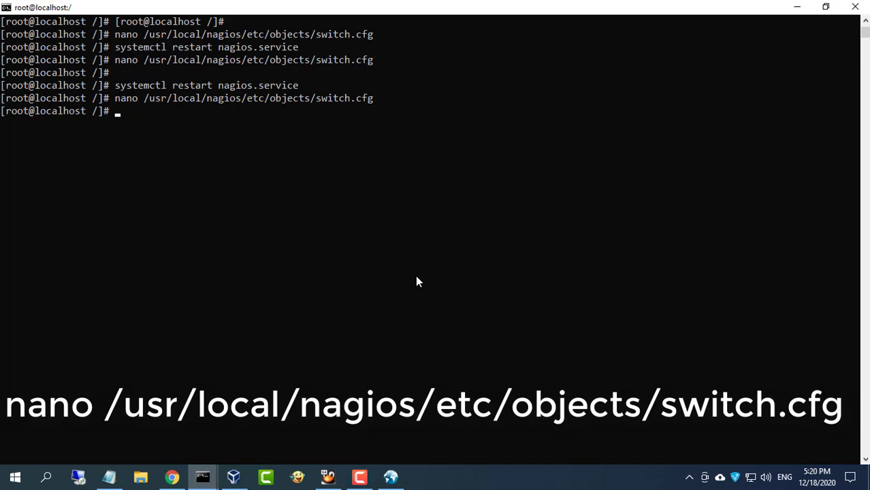
key(Up)
key(Return)
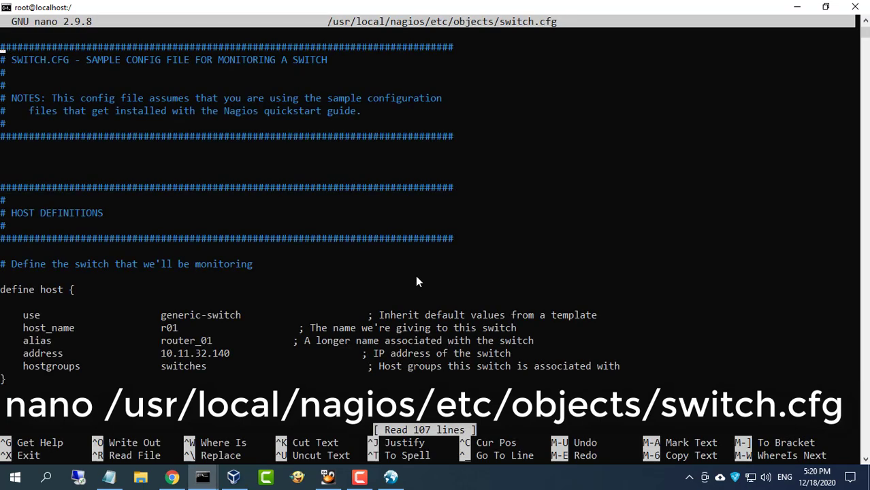
key(Down)
key(Down)
key(Down)
key(Down)
key(Down)
key(Down)
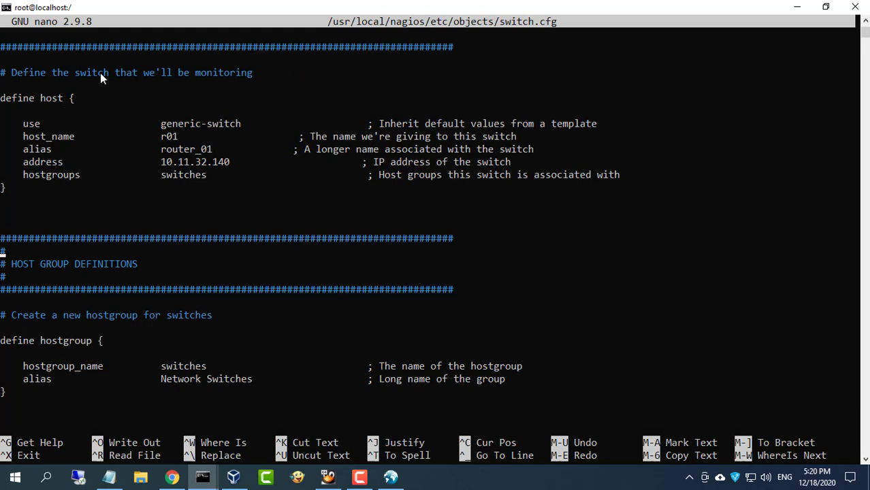
key(Up)
key(Up)
key(Up)
key(Right)
key(Right)
key(Right)
key(Right)
key(Right)
key(Right)
key(Right)
key(Right)
key(Right)
key(Right)
key(Right)
key(Right)
key(Right)
text(router/)
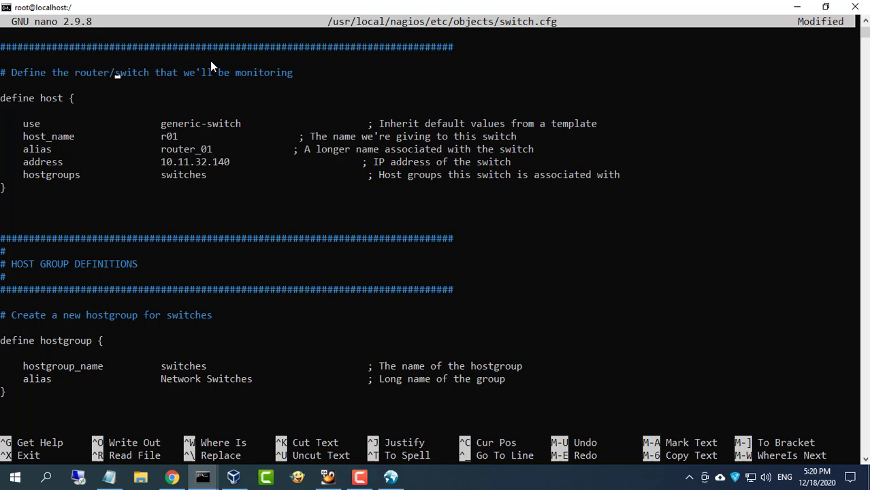
Duplicate the r01 host definition block below the original
drag(2, 98, 7, 190)
key(super+c)
right_click(72, 168)
key(Down)
key(Down)
key(Down)
key(Down)
key(Down)
key(Down)
key(Down)
key(Down)
key(Down)
key(Down)
key(Return)
right_click(289, 201)
Set the copied host's host_name to s01 and its address to 10.11.32.254
key(Up)
key(Up)
key(Up)
key(Right)
key(Right)
key(Right)
key(Right)
key(Right)
key(Right)
key(Right)
key(Right)
key(Right)
key(Right)
key(Right)
key(Right)
key(Right)
key(Right)
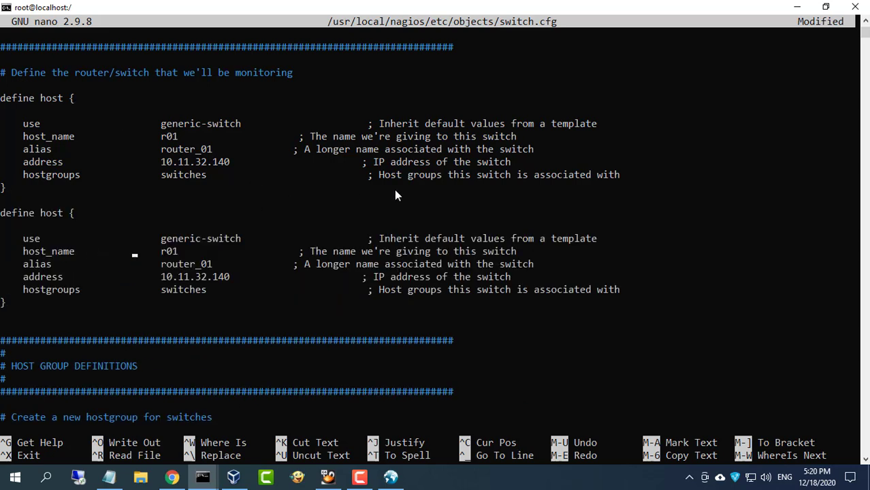
key(Delete)
text(s)
key(Down)
key(Down)
key(Right)
key(Right)
key(Right)
key(Right)
key(Right)
key(Right)
key(Right)
key(Right)
key(Right)
key(Right)
key(BackSpace)
key(BackSpace)
key(BackSpace)
text(254)
key(Down)
key(Down)
key(Down)
key(Down)
key(Down)
key(Down)
key(Down)
key(Down)
key(Down)
key(Down)
key(Down)
key(Down)
key(Down)
key(Down)
key(Down)
key(Down)
key(Down)
key(Down)
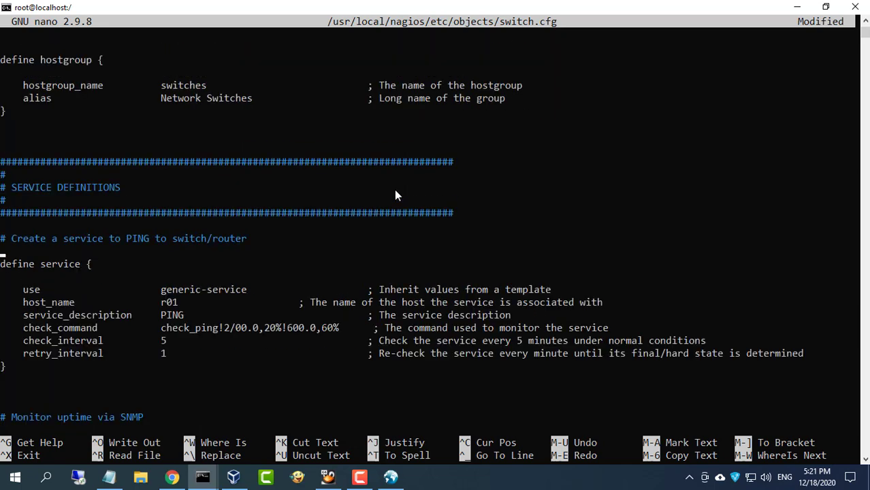
Duplicate the PING service block and change its host_name from r01 to s01
drag(2, 266, 32, 368)
key(ctrl+c)
key(Down)
key(Down)
key(Down)
key(Down)
key(Down)
key(Down)
key(Down)
key(Down)
key(Down)
key(Return)
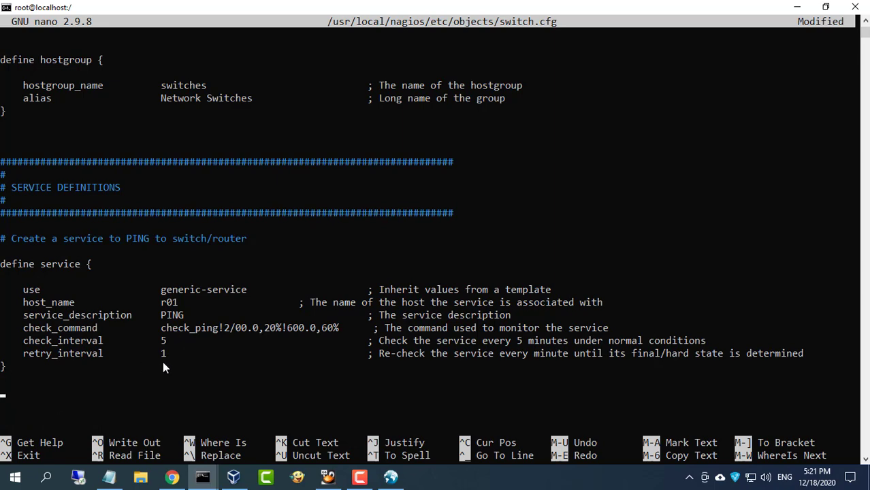
key(ctrl+v)
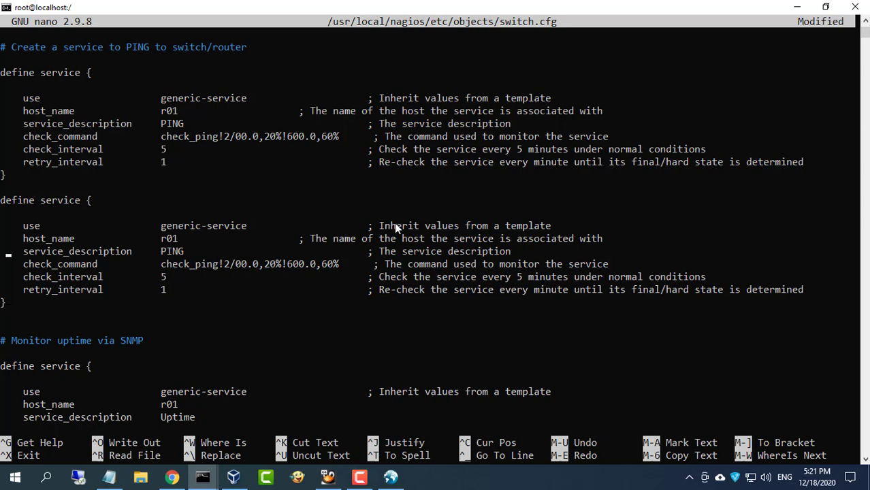
key(Right)
key(Right)
key(Right)
key(Right)
key(Right)
key(Right)
key(Right)
key(Right)
key(Right)
key(Right)
key(Right)
key(Right)
key(Right)
key(Right)
key(Right)
key(Right)
key(Right)
key(Right)
key(Right)
key(Right)
text(s)
key(Delete)
Duplicate the Uptime service block and set the copy's host_name to s01
key(Down)
key(Down)
key(Down)
key(Down)
key(Down)
key(Down)
key(Down)
key(Down)
key(Down)
key(Down)
key(Down)
key(Down)
key(Down)
key(Down)
key(Down)
key(Down)
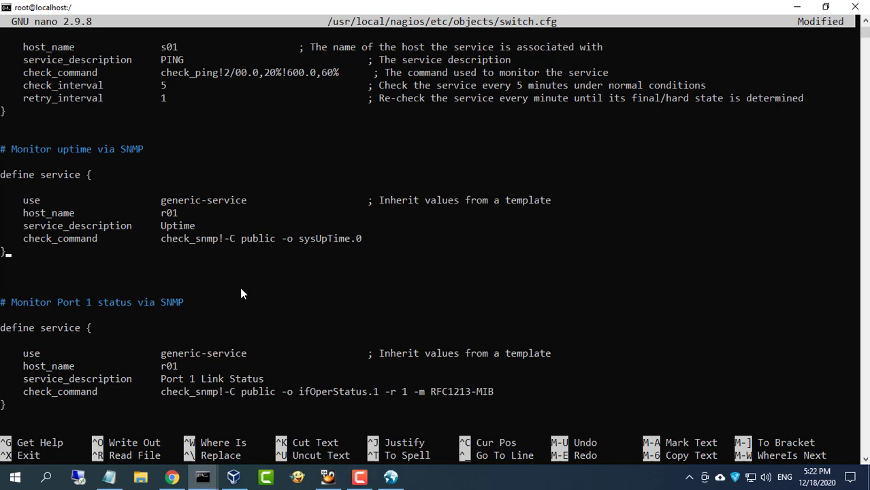
key(Return)
drag(4, 177, 106, 247)
right_click(107, 247)
right_click(98, 282)
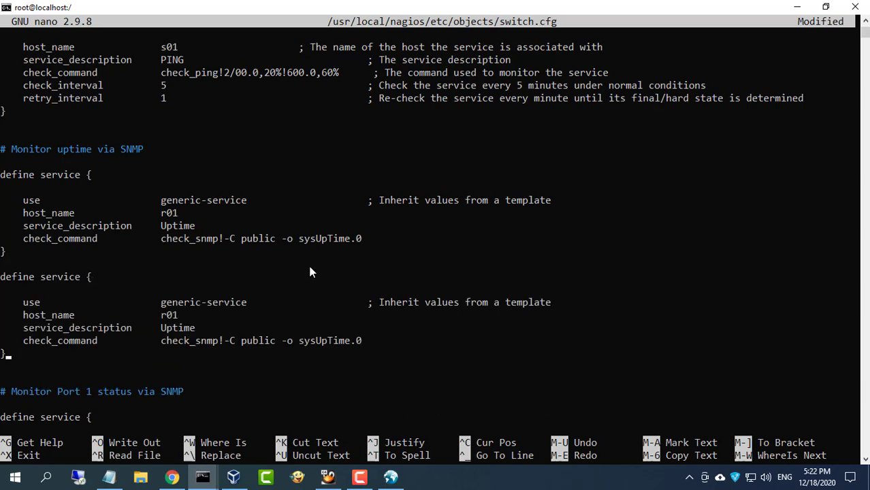
key(Right)
key(Right)
key(Right)
key(Right)
key(Right)
key(Right)
key(Right)
key(Right)
key(Right)
key(Right)
key(Right)
key(Right)
key(Right)
key(Right)
key(Right)
key(Right)
key(Right)
key(Right)
key(Right)
key(Right)
key(Delete)
text(s)
key(Down)
key(Down)
key(Down)
key(Down)
key(Down)
key(Down)
key(Down)
key(Down)
key(Down)
key(Down)
key(Down)
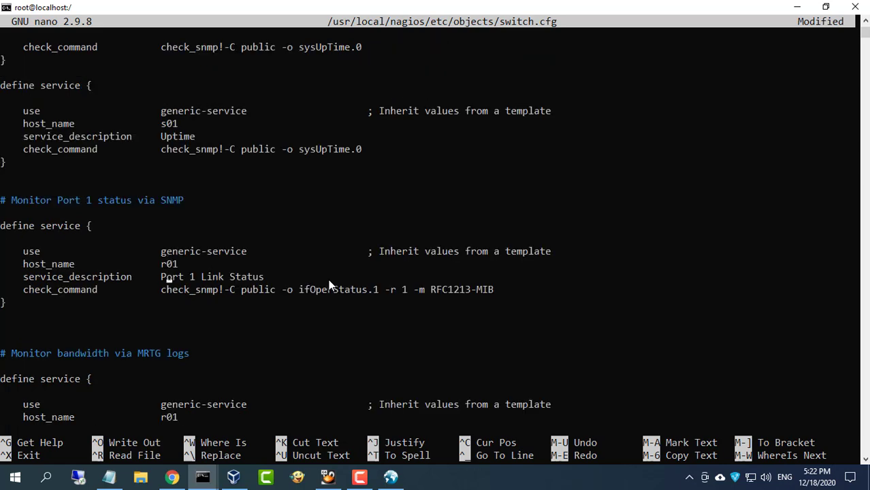
Duplicate the Port 1 Link Status service block below the original
key(Up)
key(Up)
key(Up)
key(BackSpace)
key(BackSpace)
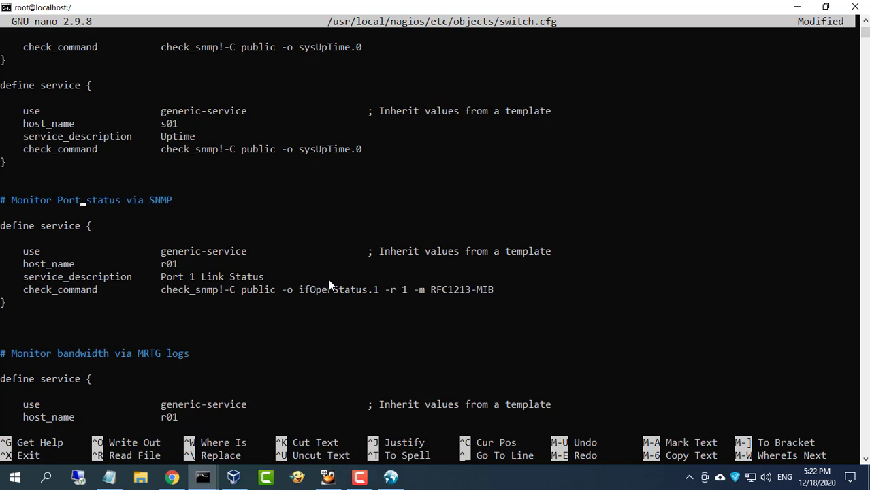
drag(2, 228, 32, 300)
right_click(226, 280)
key(Return)
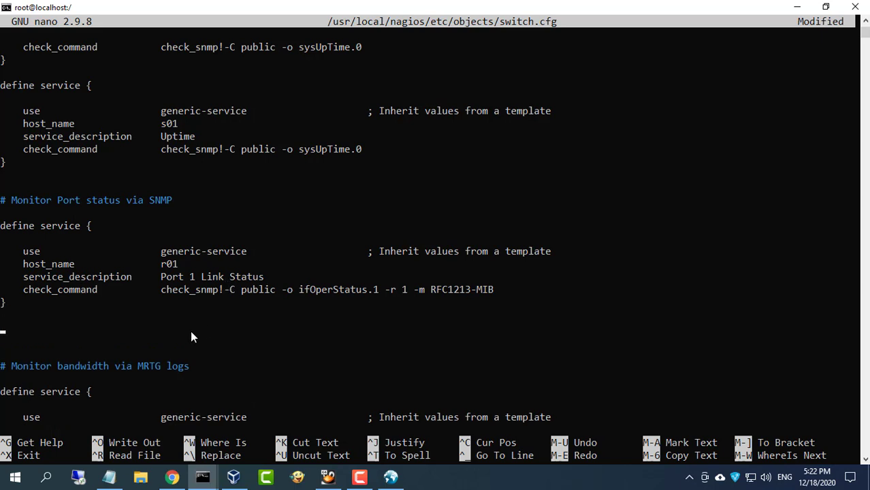
right_click(323, 328)
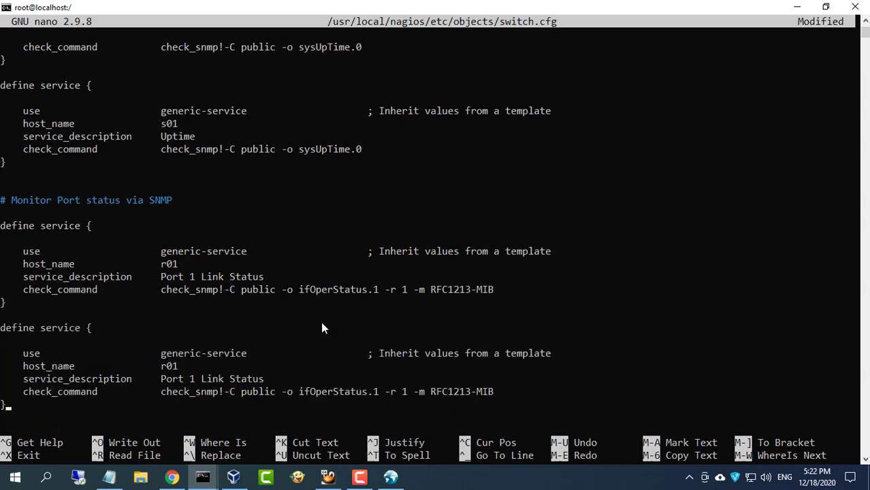
Make the copy host s01's Port 24 Link Status check using ifOperStatus.24
key(Up)
key(Right)
key(Right)
key(Right)
key(Right)
key(Right)
key(Right)
key(Right)
key(Right)
key(Right)
key(Right)
key(Right)
key(Right)
key(Right)
key(Right)
key(BackSpace)
text(s)
key(Down)
key(Right)
key(Right)
key(Right)
key(Right)
key(Delete)
text(24)
key(Down)
key(Right)
key(Right)
key(Right)
key(Right)
key(Right)
key(Right)
key(Right)
key(Right)
key(Right)
key(Right)
key(Right)
key(Right)
key(Right)
key(Right)
key(Right)
key(Right)
key(Right)
key(Right)
key(Right)
key(Right)
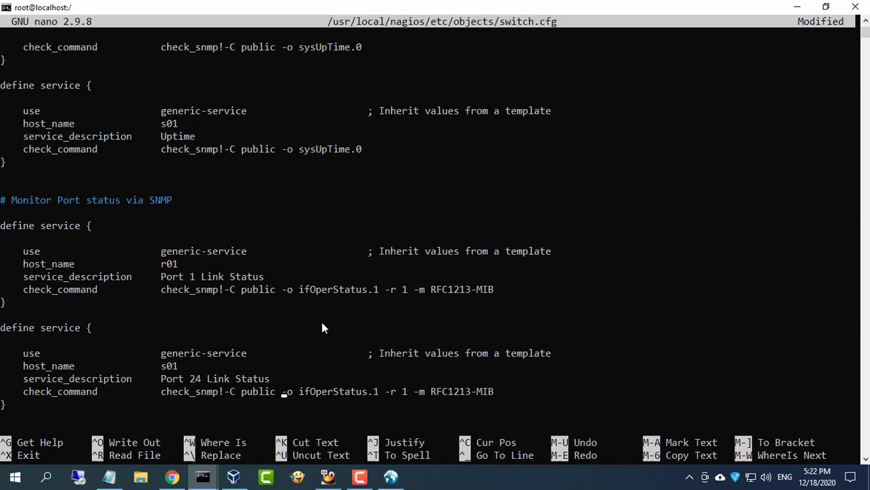
key(BackSpace)
text(24)
Save switch.cfg, exit nano, and rerun systemctl restart nagios.service
key(Down)
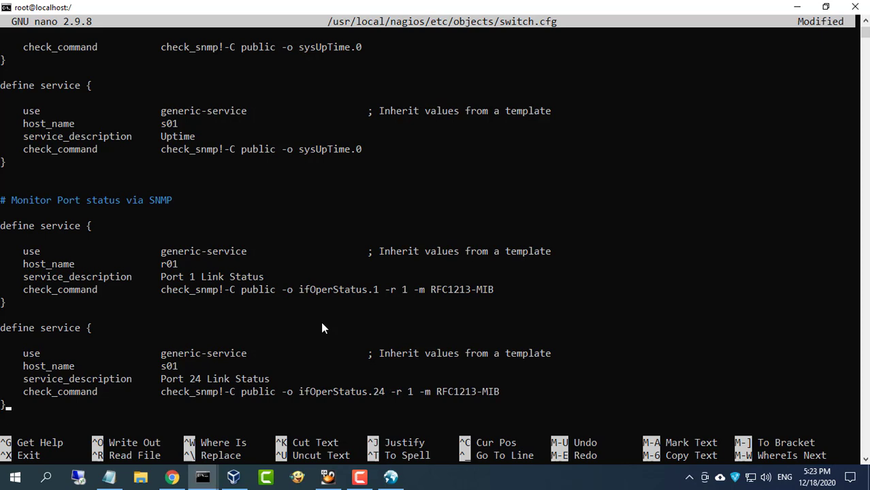
key(Down)
key(Down)
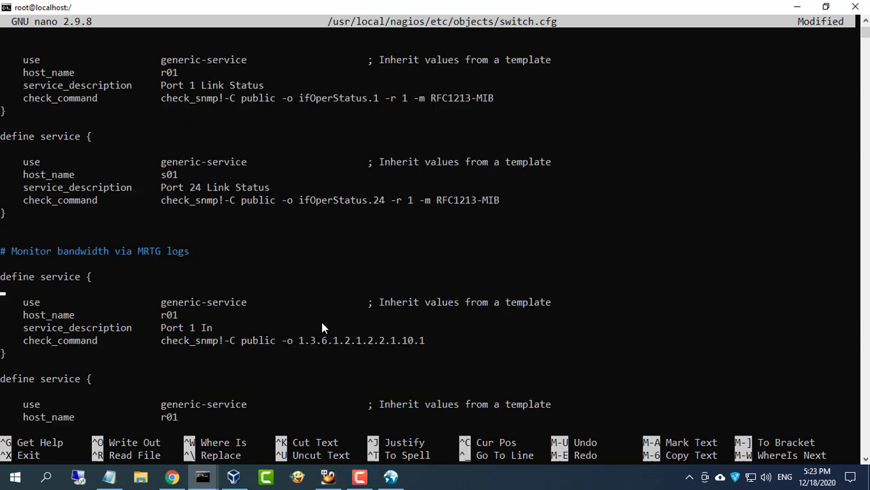
key(Down)
key(Down)
key(Down)
key(Down)
key(Down)
key(Down)
key(Down)
key(Down)
key(Down)
key(Down)
key(Down)
key(Down)
key(Down)
key(Down)
key(ctrl+x)
key(y)
key(Return)
key(Up)
key(Up)
key(Up)
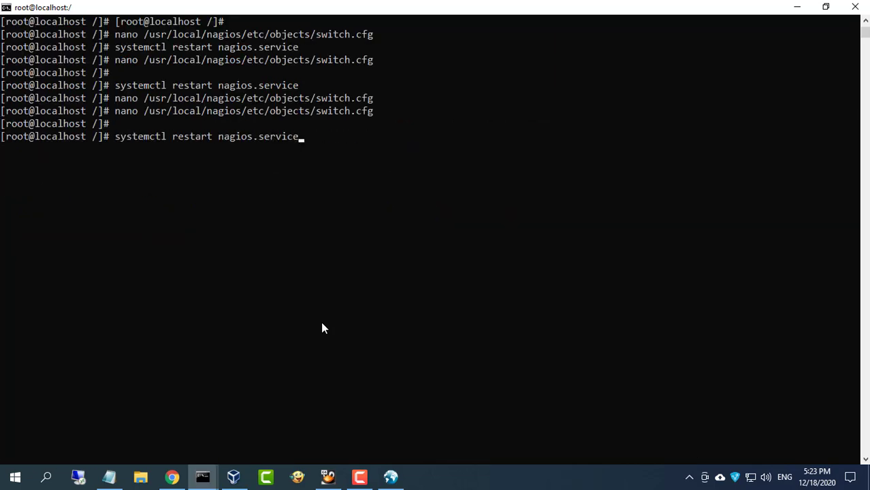
key(Return)
In the Nagios web UI, review Hosts, Service Groups Summary and all service details
click(171, 476)
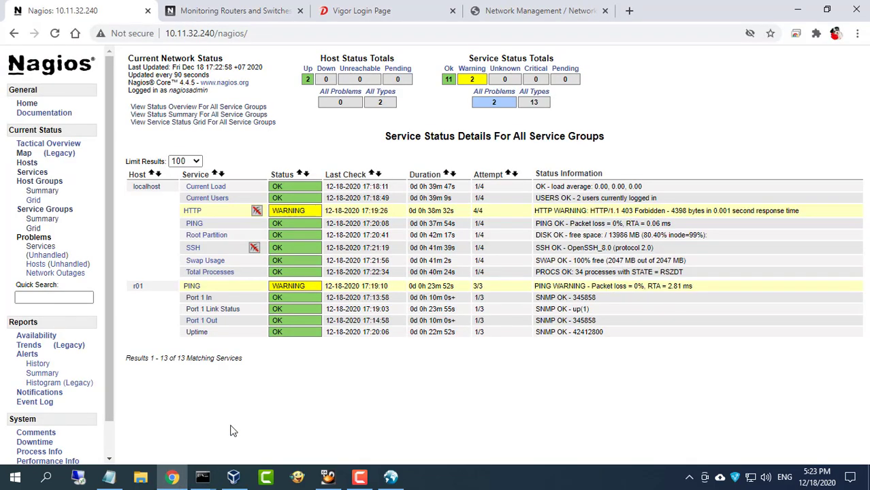
click(30, 163)
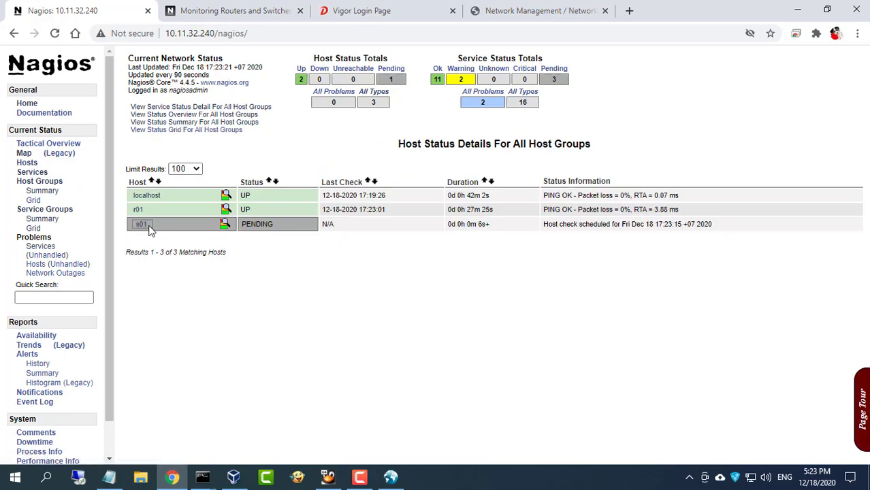
click(57, 222)
click(204, 107)
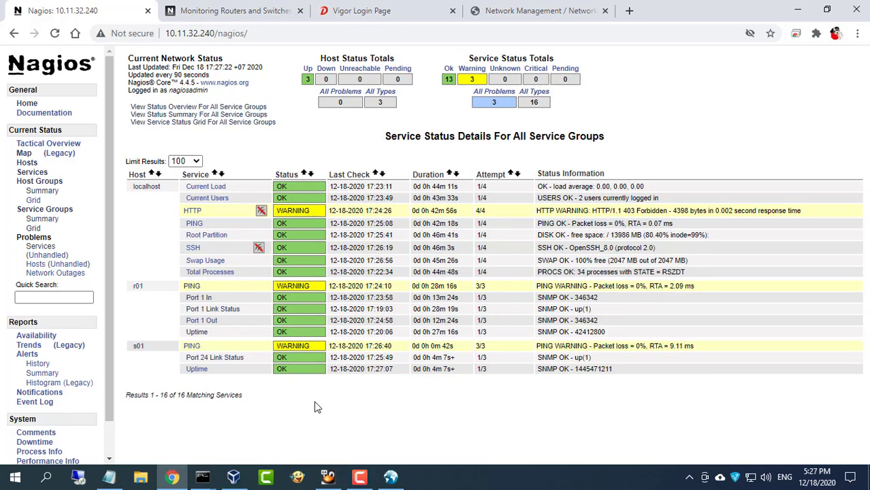
Back in the terminal, reopen switch.cfg in nano using the previous command
mouse_move(203, 476)
click(171, 435)
key(Up)
key(Up)
key(Return)
Duplicate both bandwidth service blocks and add a '#Monitor Port 24' comment above them
scroll(422, 277, down, 20)
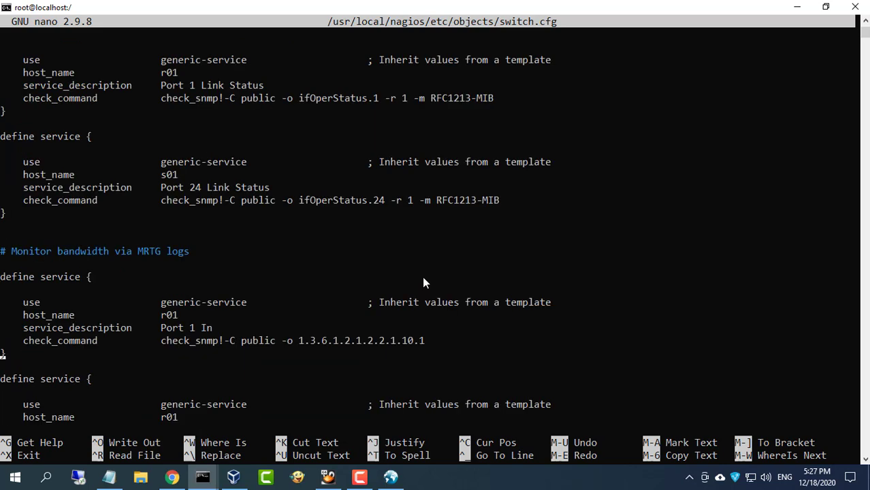
scroll(422, 283, down, 5)
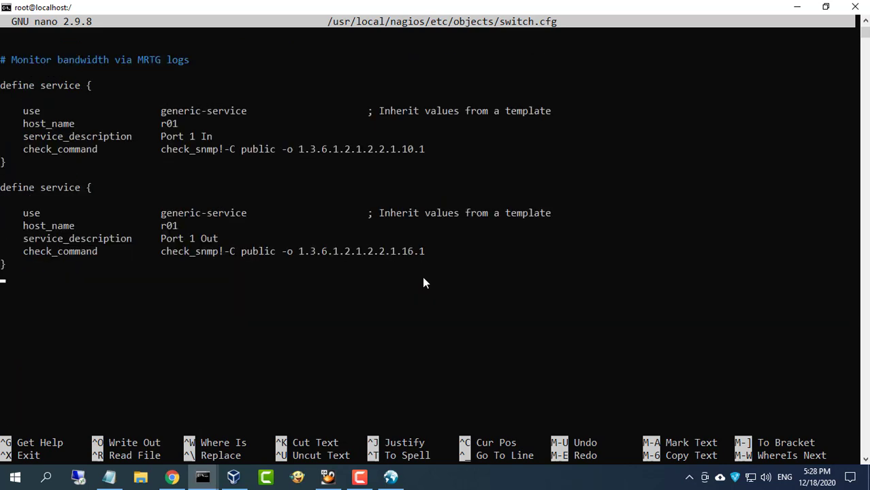
drag(2, 82, 140, 253)
right_click(145, 245)
right_click(144, 245)
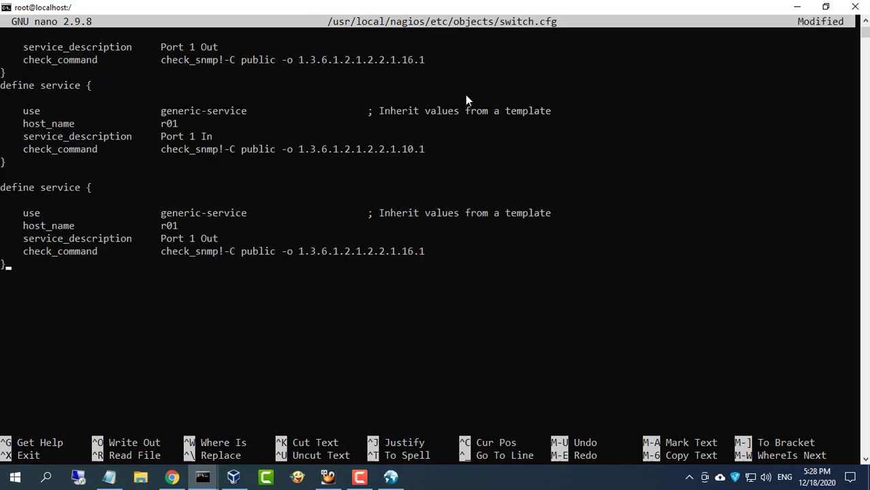
key(Up)
key(Up)
key(Up)
key(Up)
key(Up)
key(Up)
key(Up)
key(Up)
key(Up)
key(Up)
key(Down)
key(Down)
key(Return)
text(#)
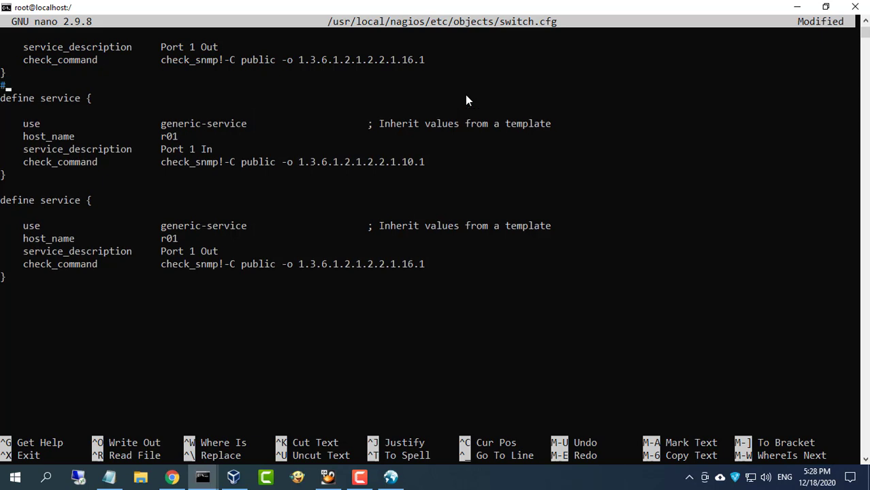
text(Monitor Port)
text(24)
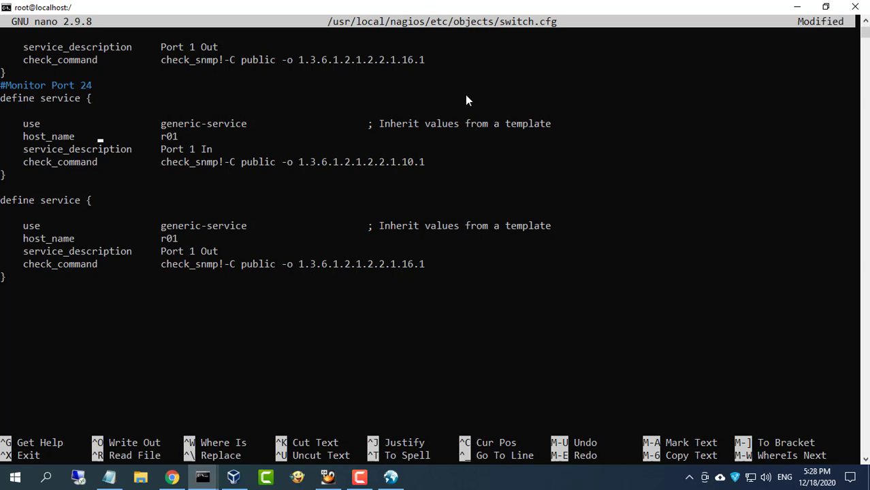
Set the copies to host s01 as Port 24 In and Port 24 Out with OIDs ending .24
key(Delete)
text(s)
key(BackSpace)
text(24)
key(Right)
key(Right)
key(Right)
key(Right)
key(Right)
key(Right)
key(Right)
key(Right)
key(Right)
key(Right)
key(Right)
key(Right)
key(Right)
key(Right)
key(Right)
key(Right)
key(Right)
key(Right)
key(Right)
key(Right)
key(BackSpace)
text(24)
key(Down)
key(Down)
key(Down)
key(BackSpace)
text(s)
key(BackSpace)
text(24)
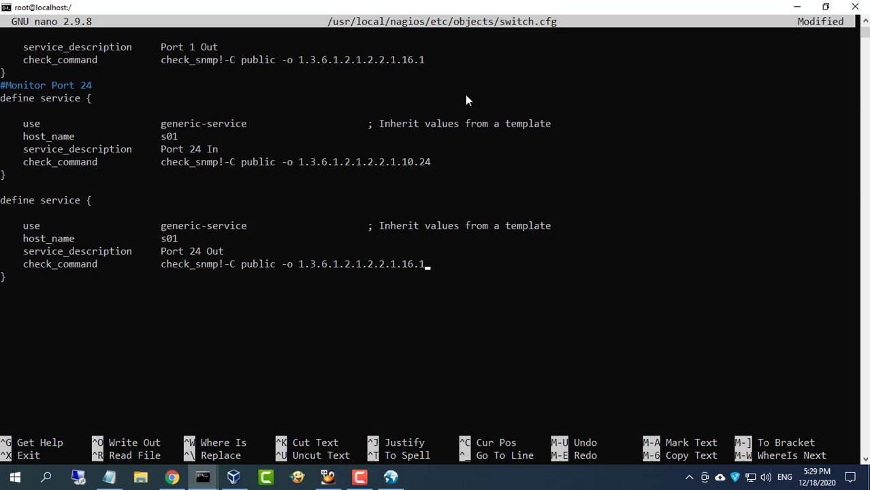
Save switch.cfg, exit nano and restart nagios.service
key(ctrl+x)
key(y)
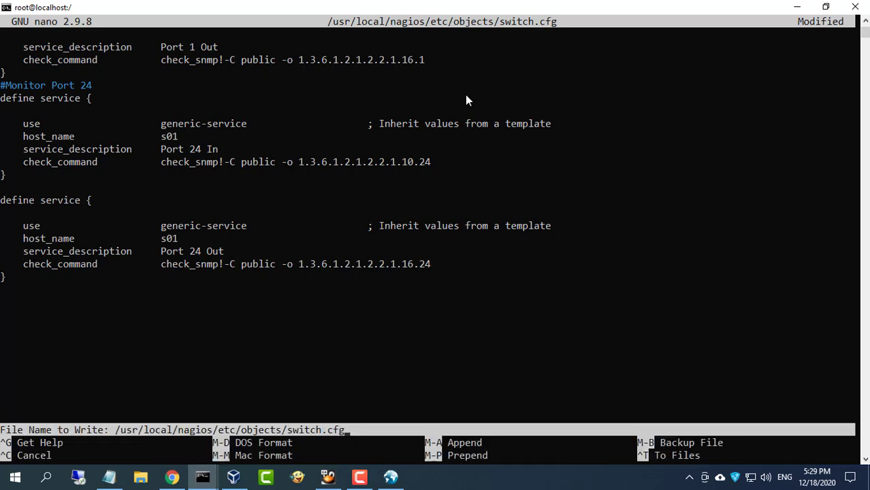
key(Return)
key(Up)
key(Up)
key(Return)
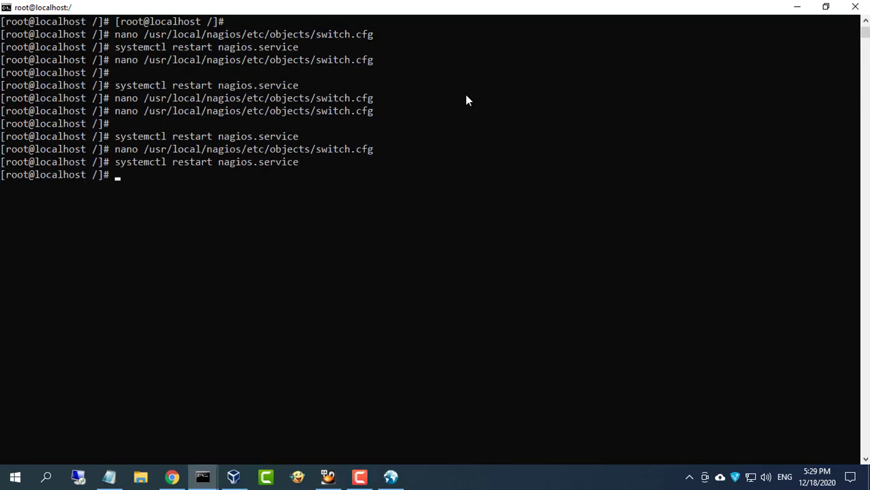
click(390, 476)
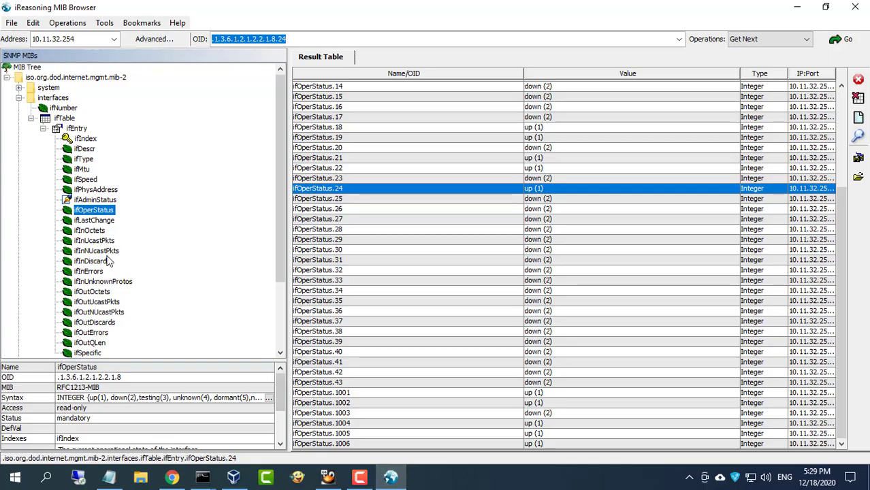
double_click(92, 231)
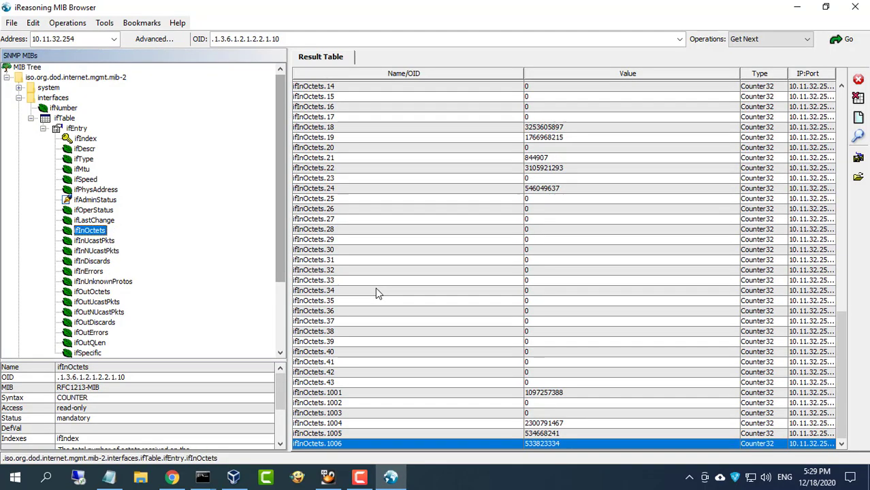
click(333, 188)
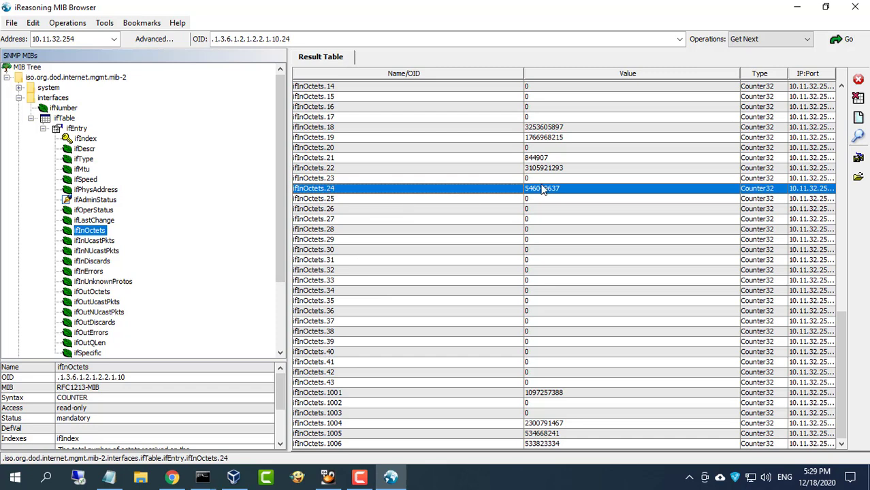
double_click(102, 293)
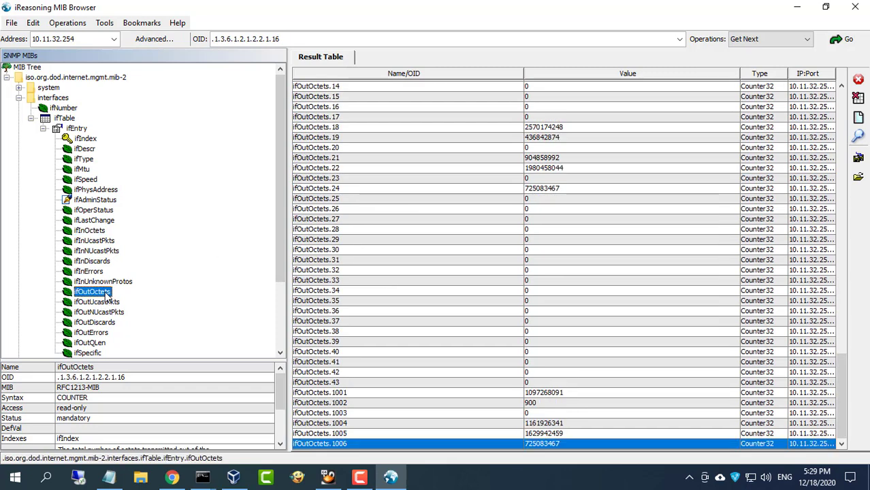
click(333, 189)
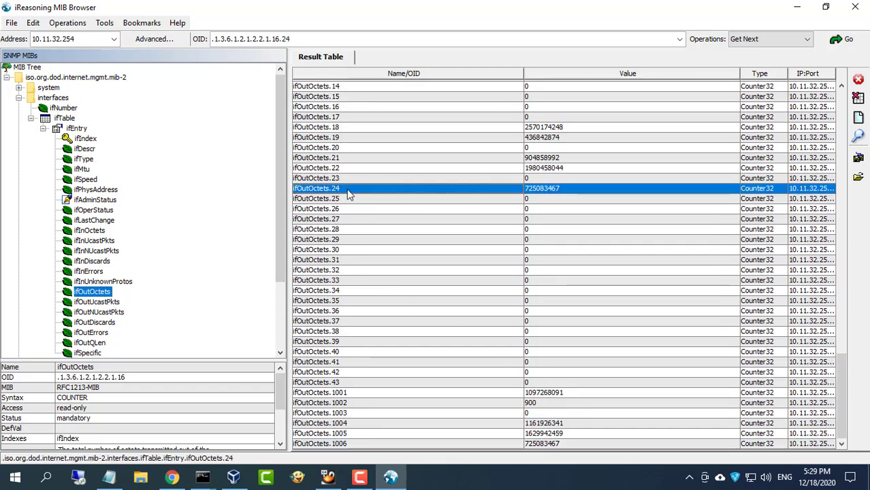
triple_click(307, 39)
key(alt+Tab)
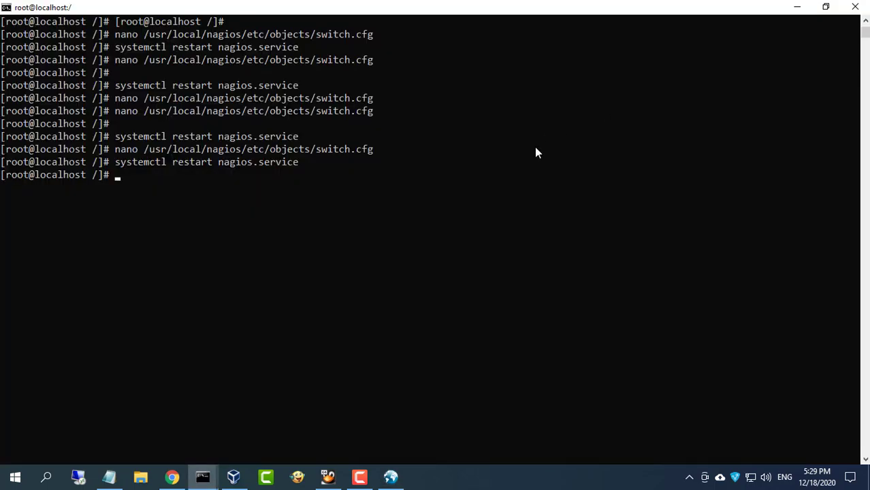
click(171, 477)
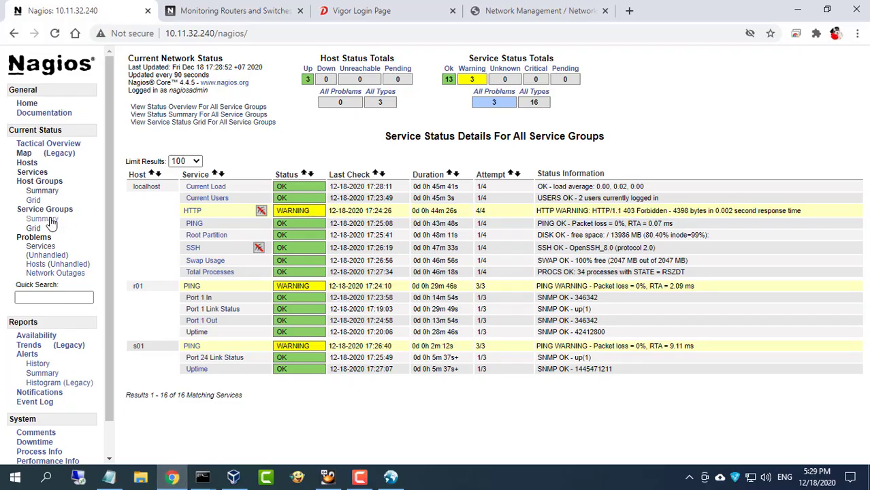
Check the Port 24 In and Out counter values in the host group service details, then view the map
click(44, 191)
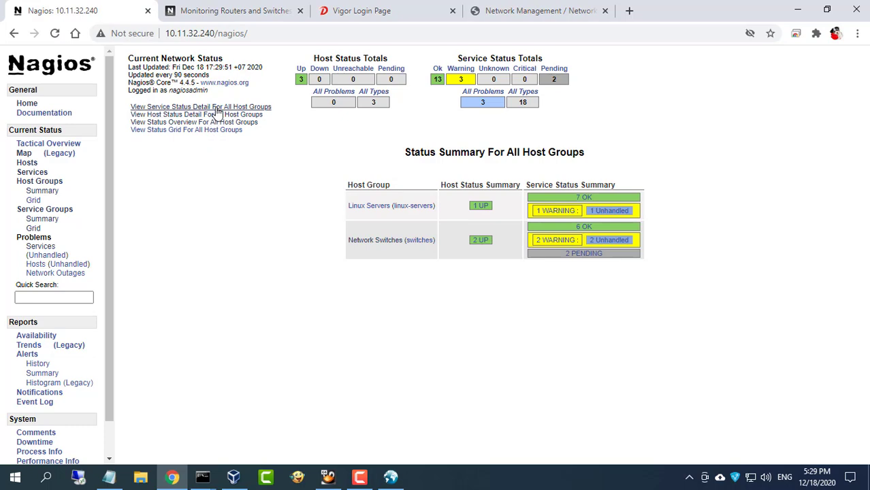
click(178, 107)
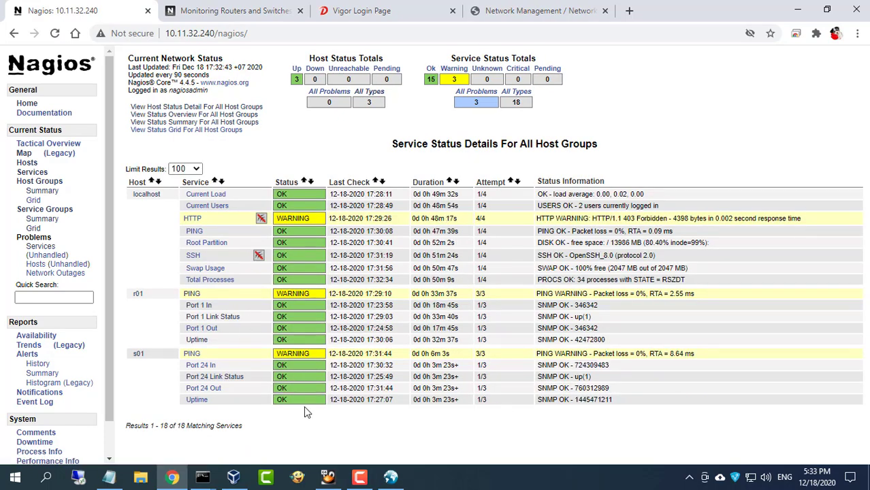
drag(613, 387, 576, 390)
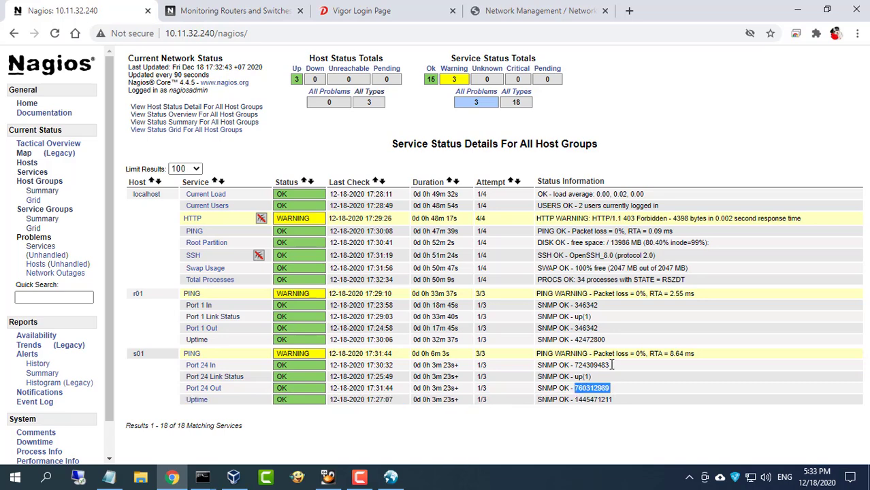
drag(611, 365, 572, 366)
click(24, 154)
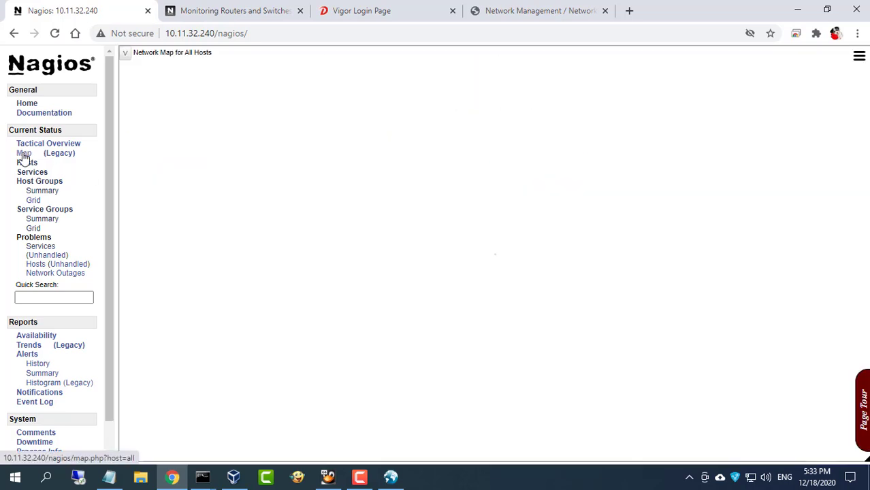
mouse_move(347, 176)
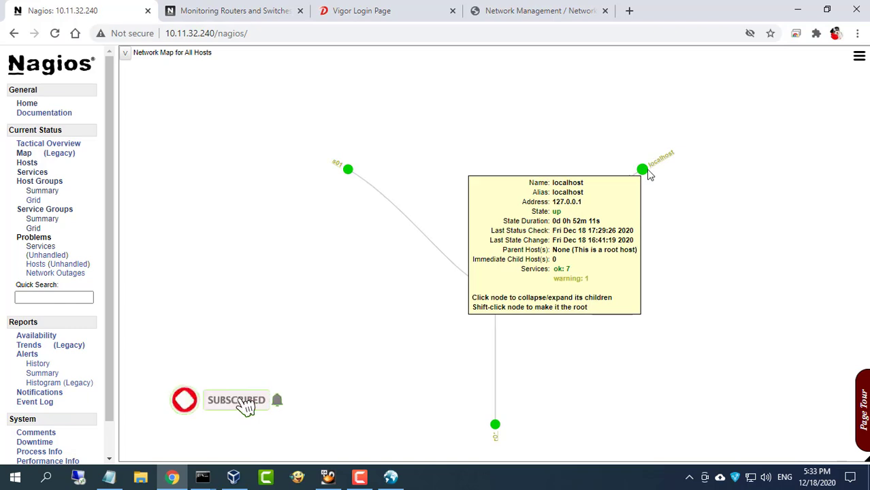
mouse_move(495, 426)
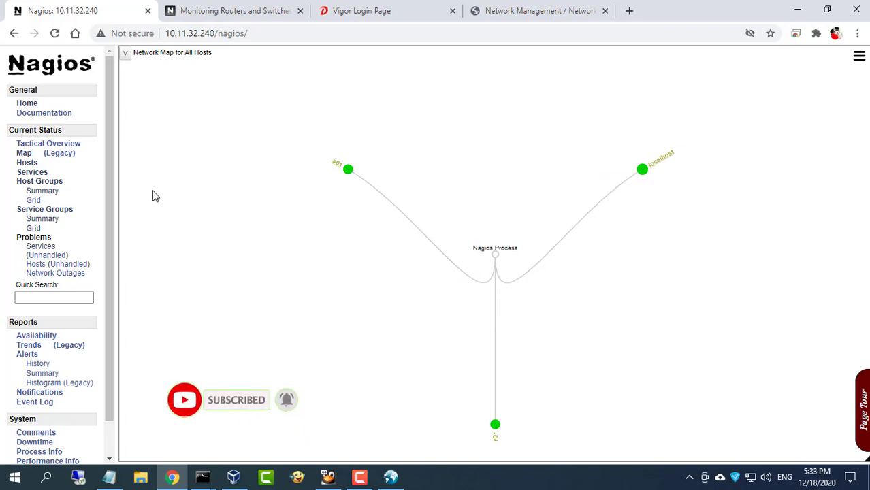
Inspect s01 and r01 service details and r01's PING, ending on the all-hosts network map
click(29, 164)
click(139, 224)
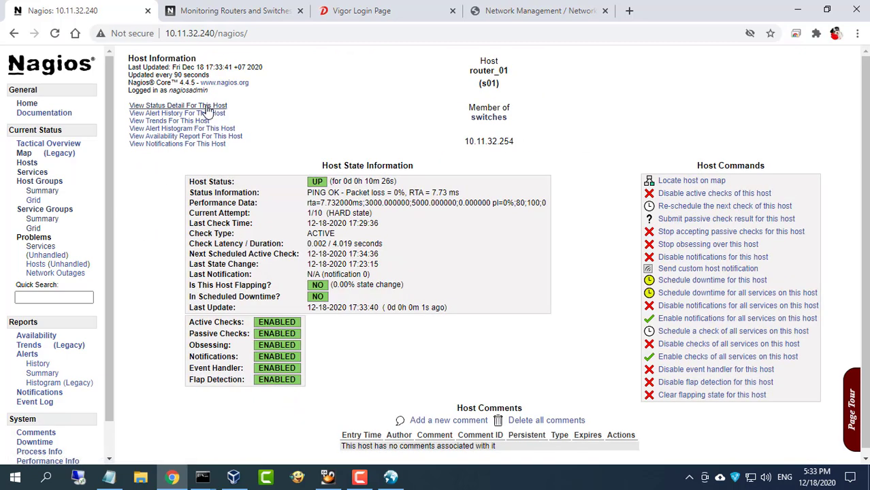
click(204, 106)
click(27, 162)
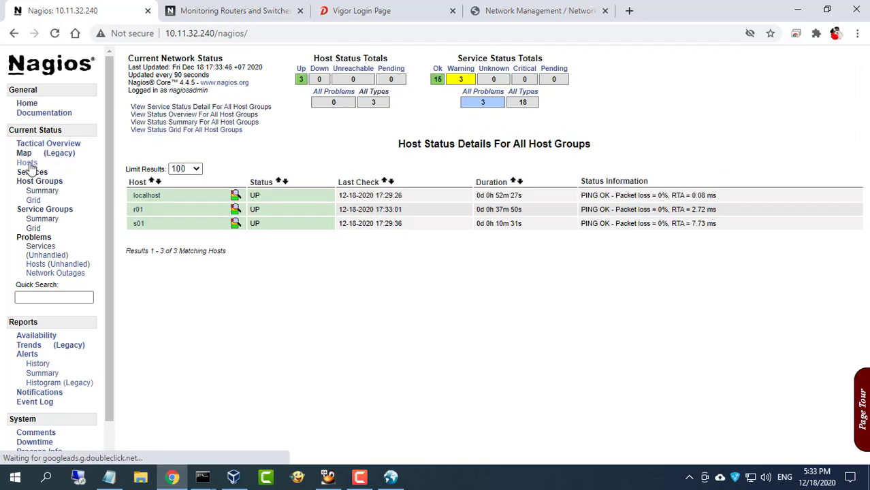
click(138, 211)
click(179, 107)
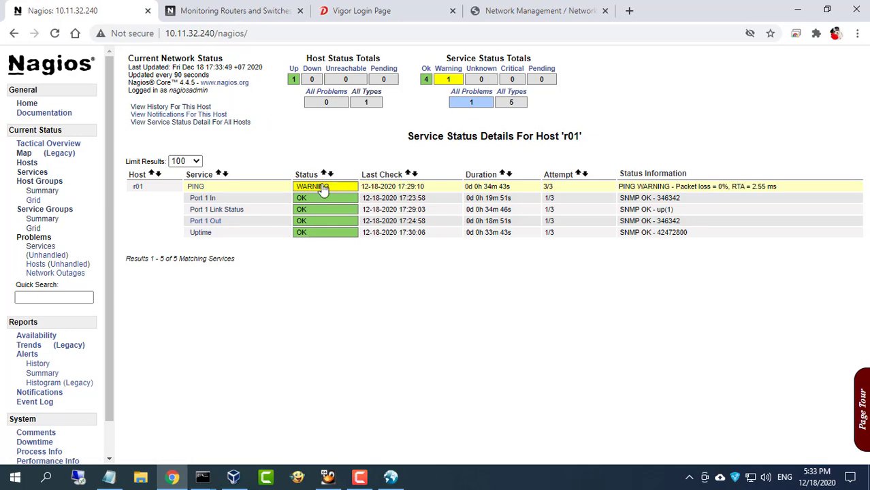
click(197, 187)
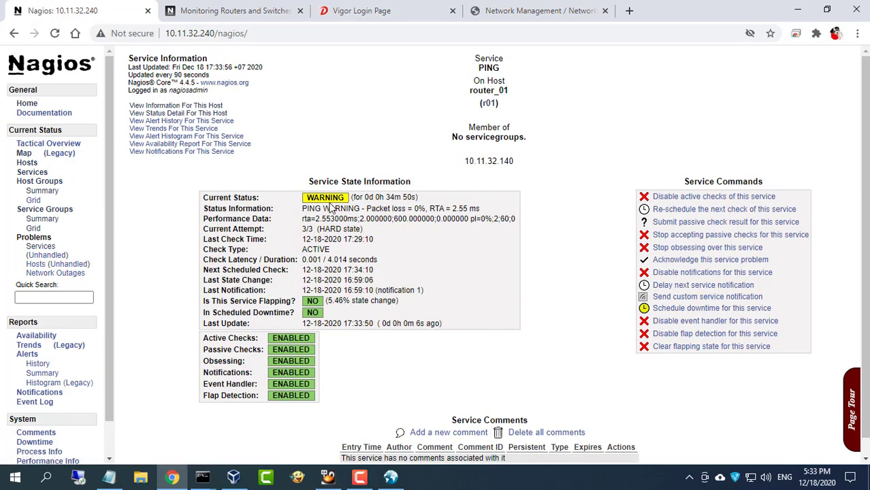
click(24, 153)
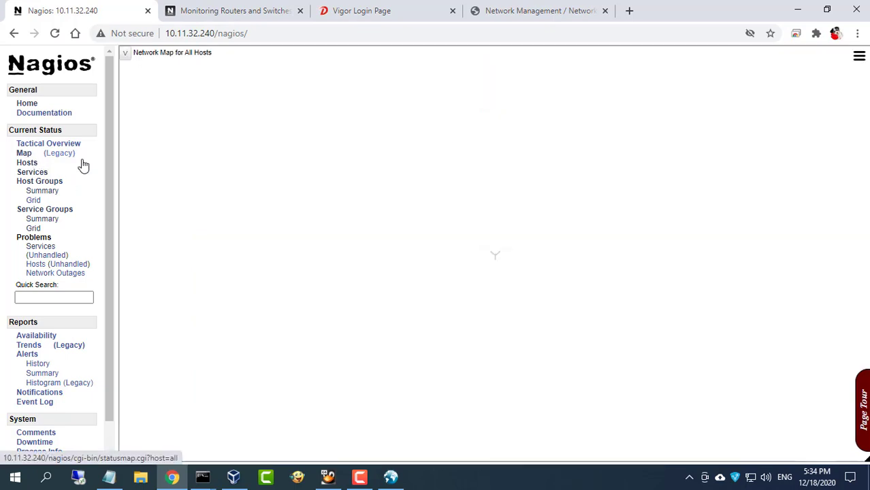
mouse_move(499, 258)
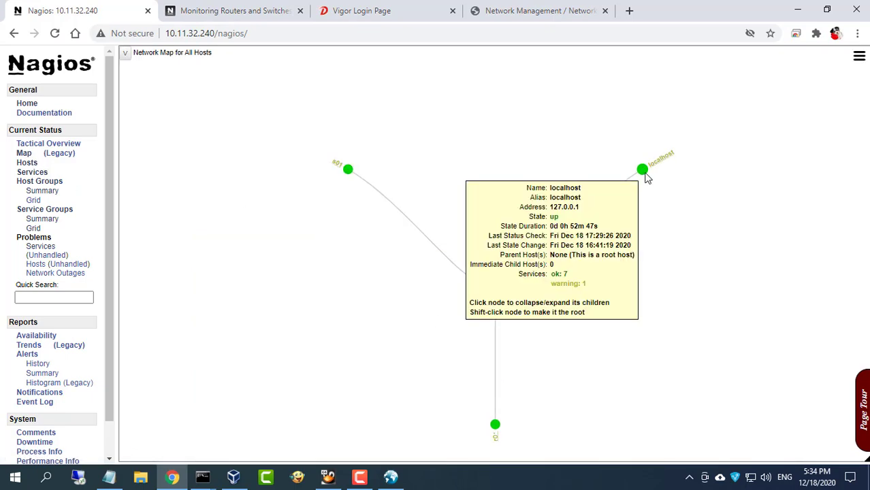